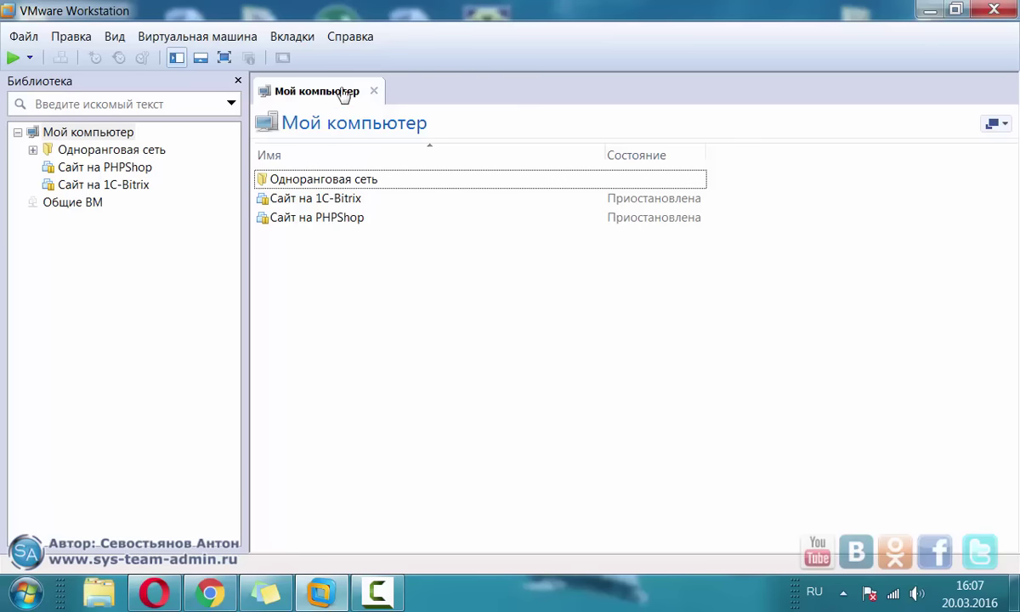
Create a new library folder under Мой компьютер named 'Домен на Windows Server 2008 R2'.
{"action": "right_click", "coordinate": [107, 135]}
{"action": "left_click", "coordinate": [157, 186]}
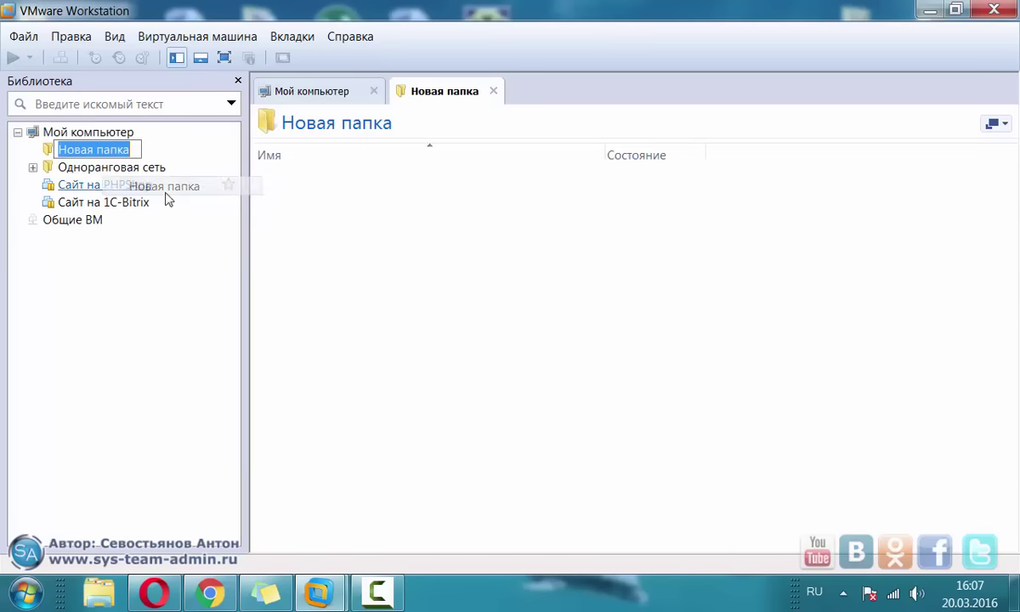
{"action": "key", "text": "alt+shift"}
{"action": "type", "text": "Li"}
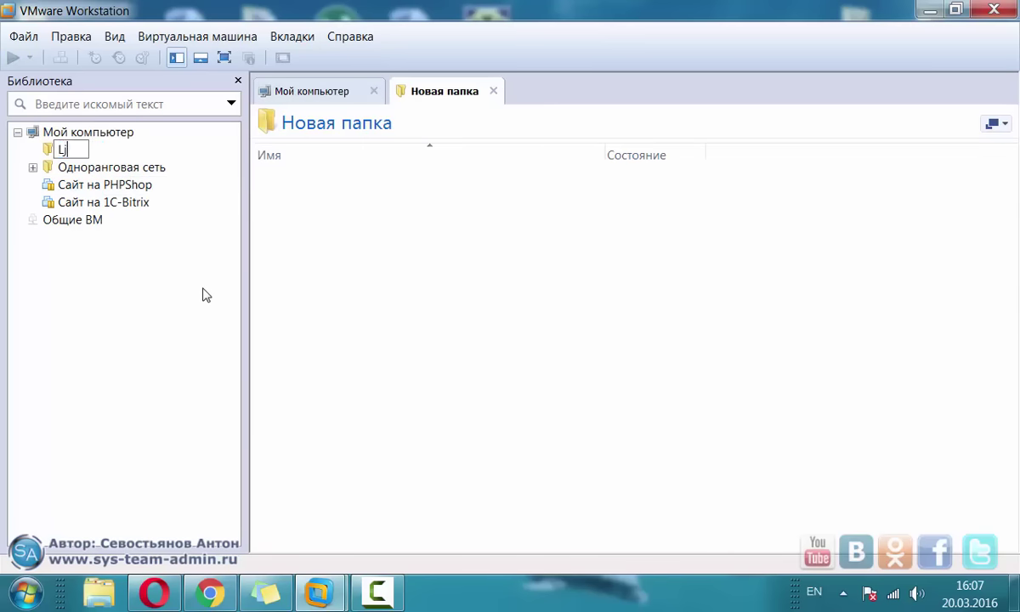
{"action": "key", "text": "BackSpace"}
{"action": "key", "text": "BackSpace"}
{"action": "key", "text": "alt+shift"}
{"action": "type", "text": "Домен "}
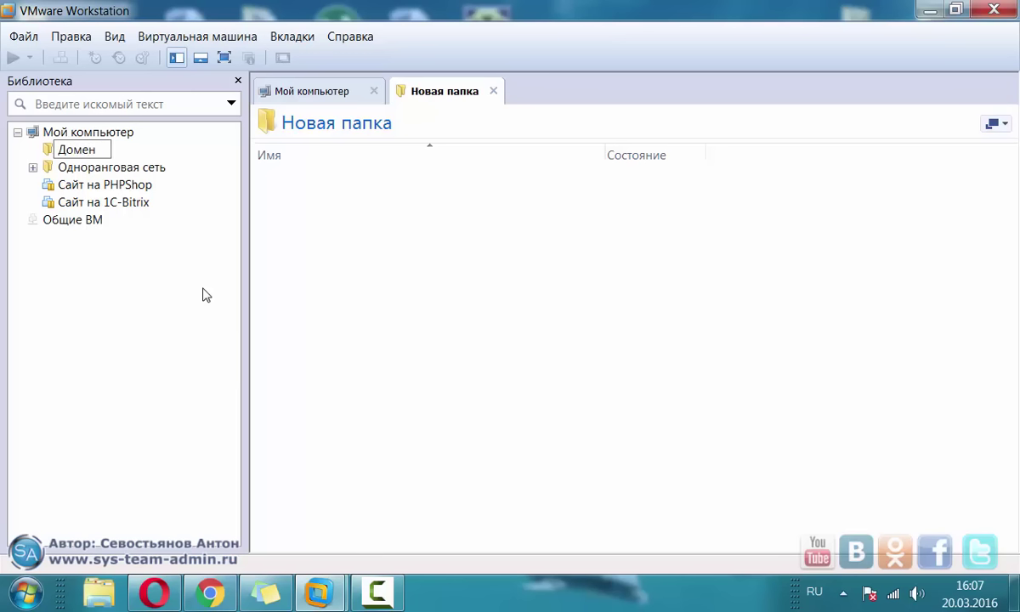
{"action": "type", "text": "на"}
{"action": "key", "text": "alt+shift"}
{"action": "type", "text": "Windows S"}
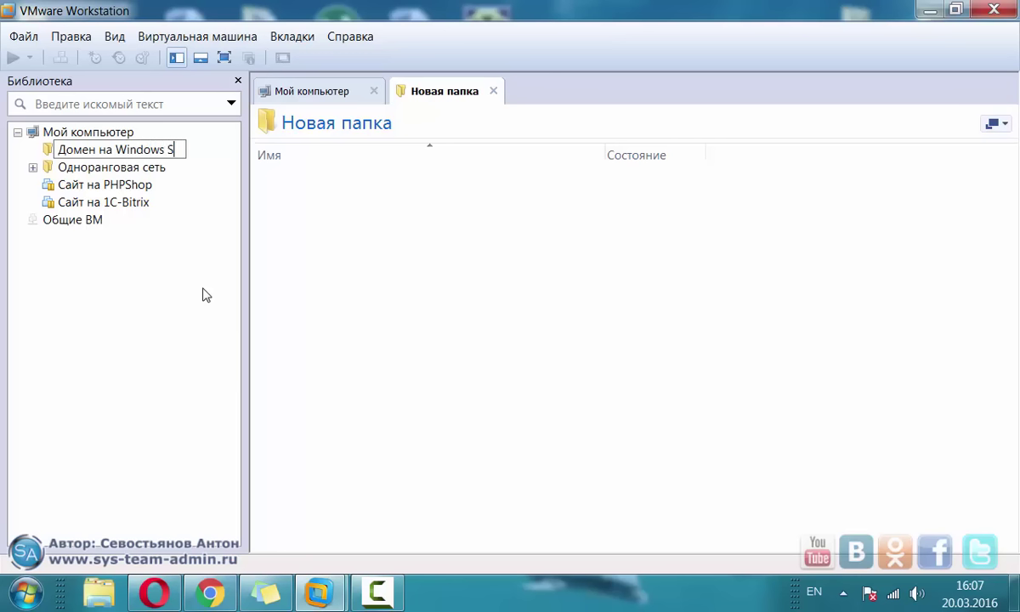
{"action": "type", "text": "erver 2008 R2"}
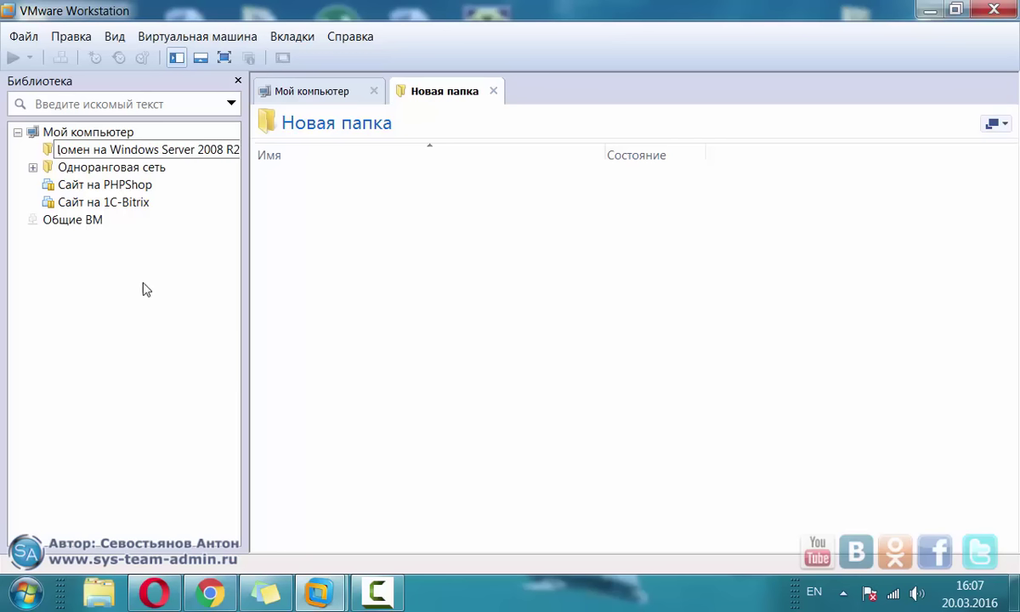
{"action": "key", "text": "Return"}
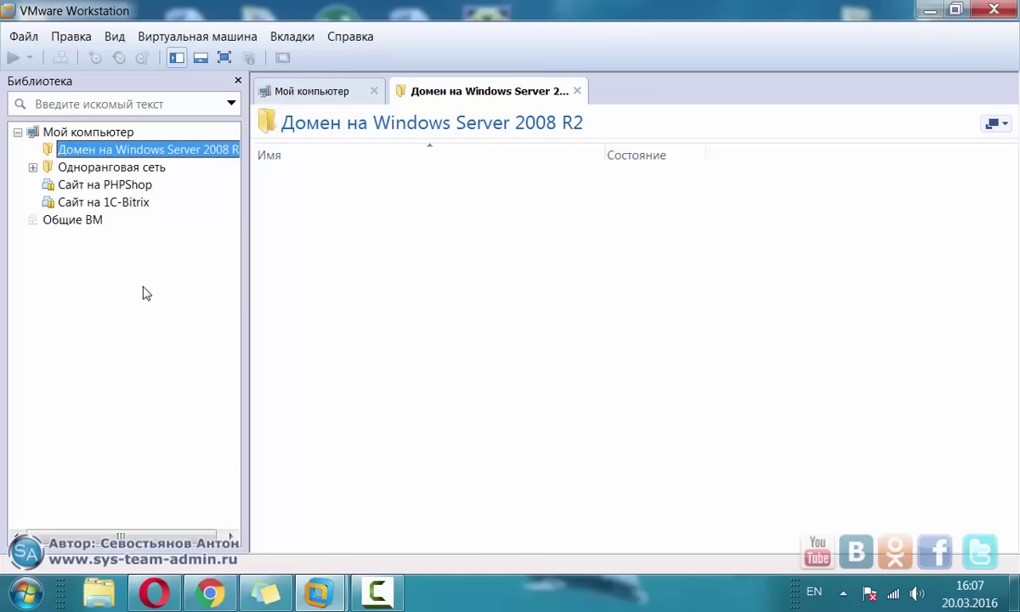
Widen the library pane and select the Домен на Windows Server 2008 R2 folder.
{"action": "left_click_drag", "start_coordinate": [246, 263], "coordinate": [284, 264]}
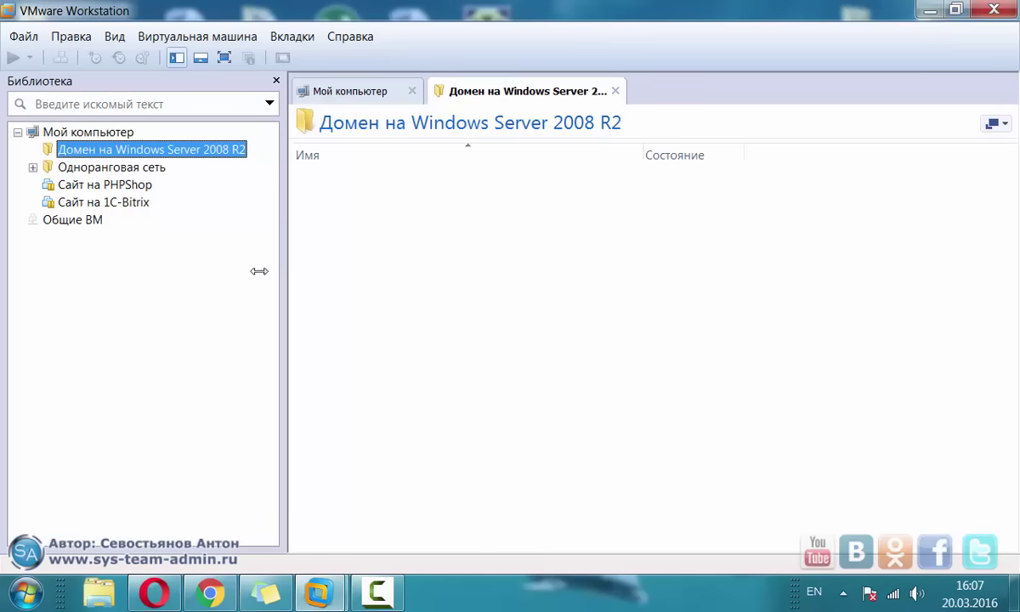
{"action": "left_click", "coordinate": [33, 167]}
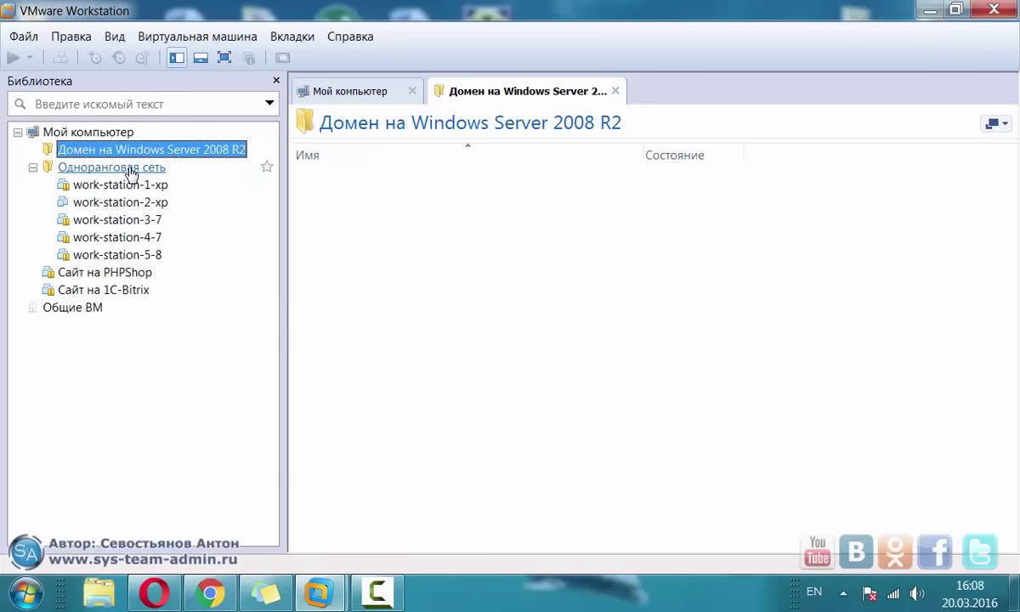
{"action": "left_click", "coordinate": [32, 169]}
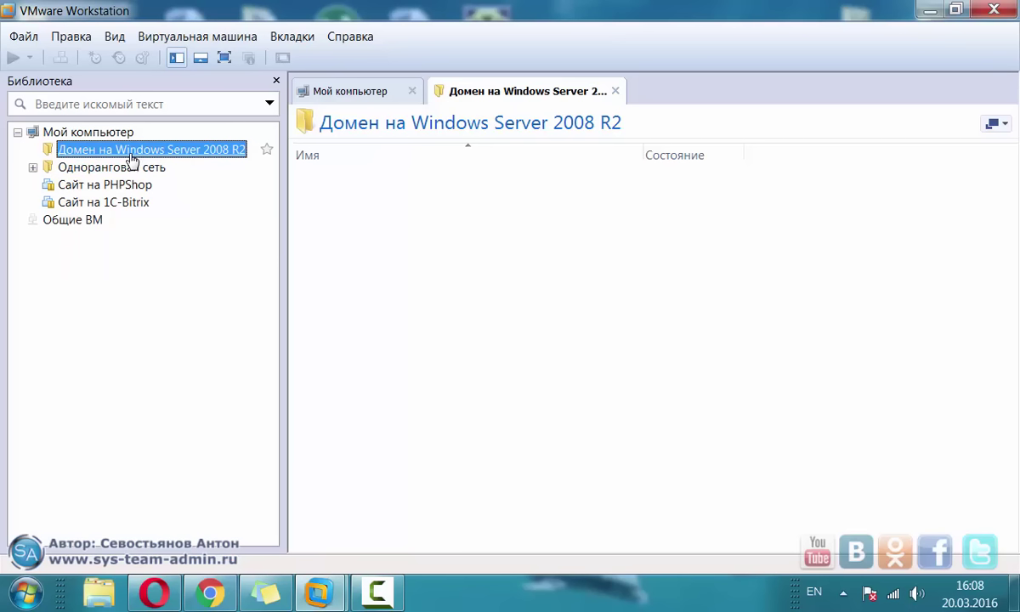
{"action": "key", "text": "Return"}
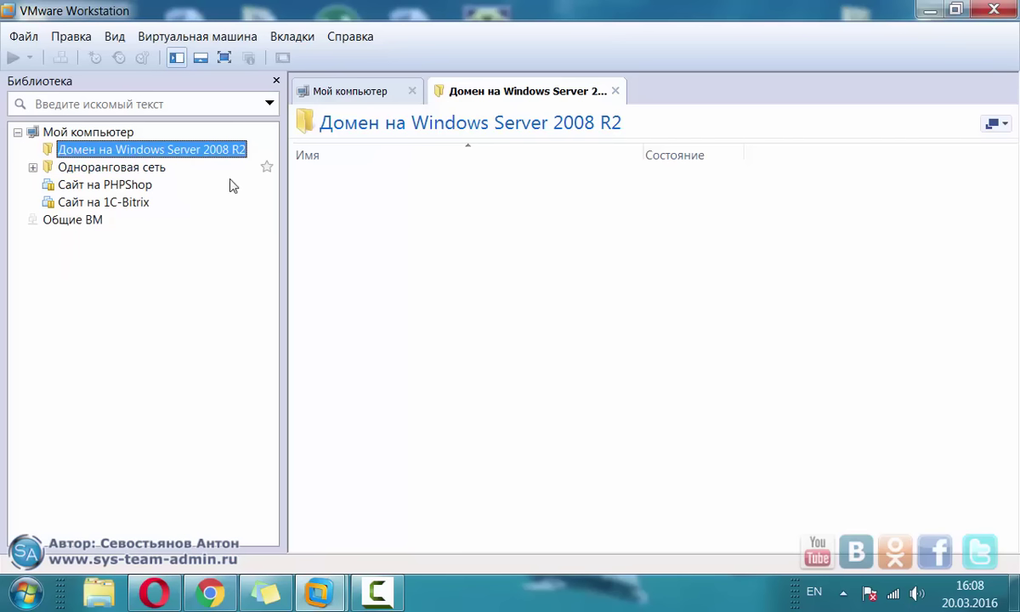
{"action": "left_click", "coordinate": [379, 231]}
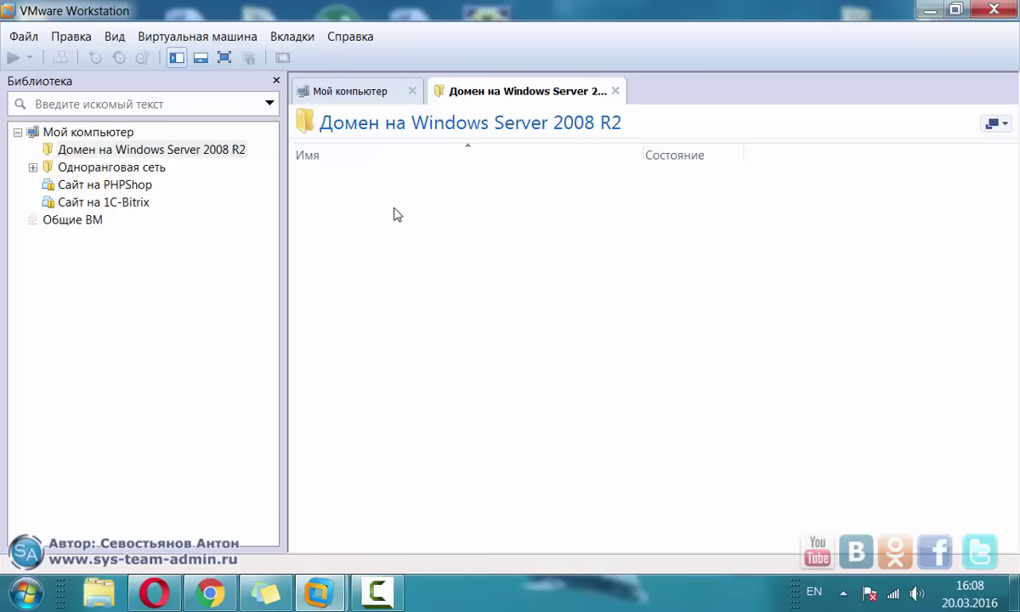
{"action": "left_click", "coordinate": [228, 150]}
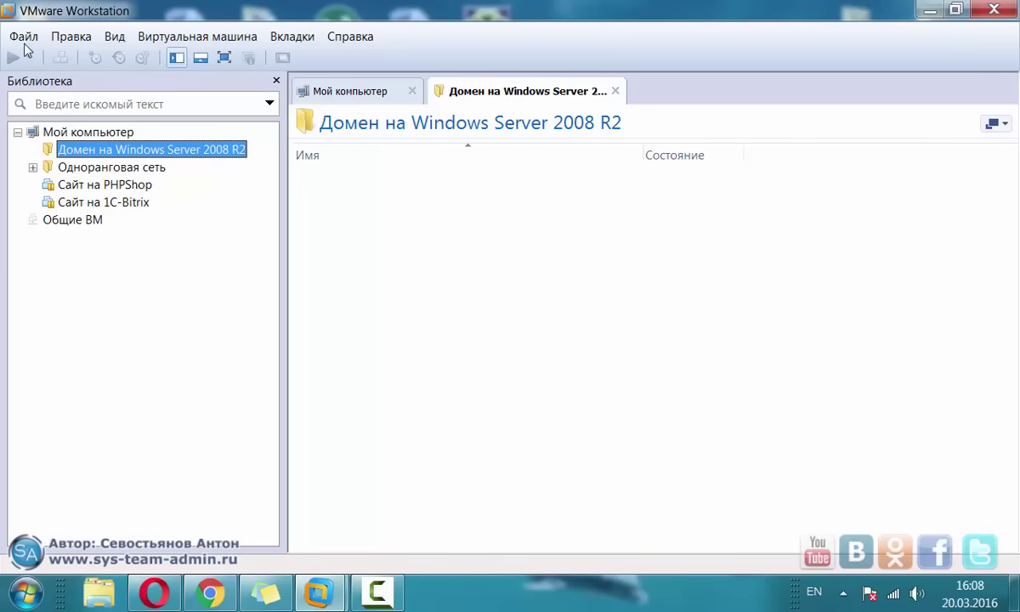
Start a Custom new virtual machine with Workstation 9.0 compatibility, installing the OS later.
{"action": "left_click", "coordinate": [23, 38]}
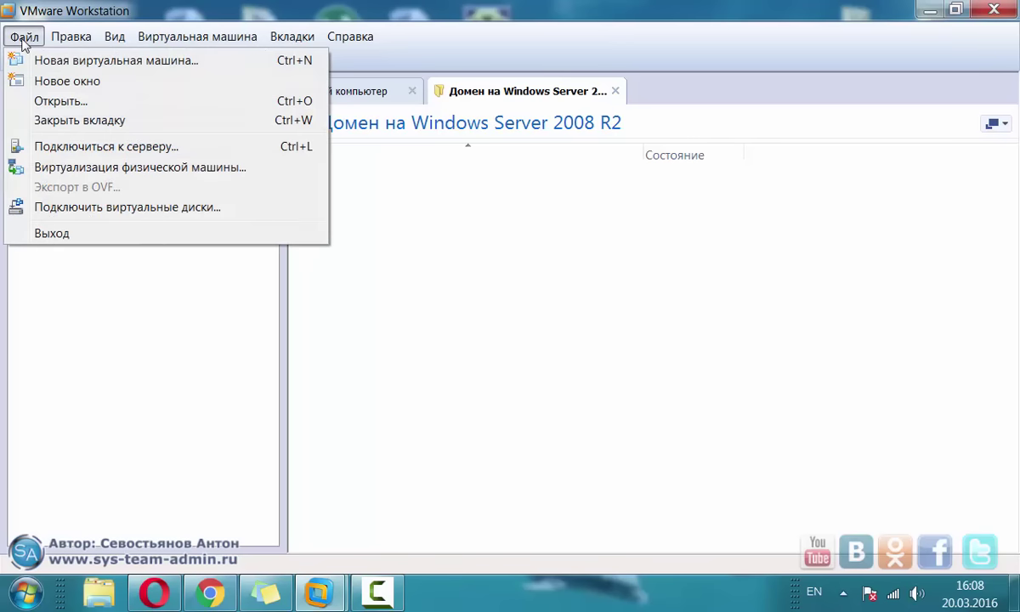
{"action": "left_click", "coordinate": [50, 61]}
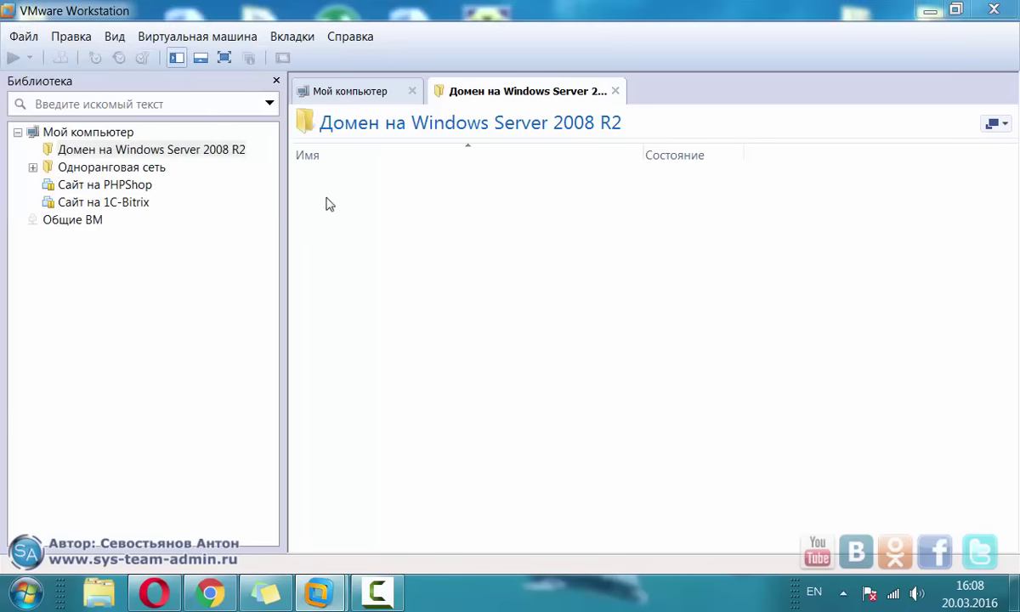
{"action": "left_click", "coordinate": [545, 319]}
{"action": "left_click_drag", "start_coordinate": [543, 116], "coordinate": [413, 83]}
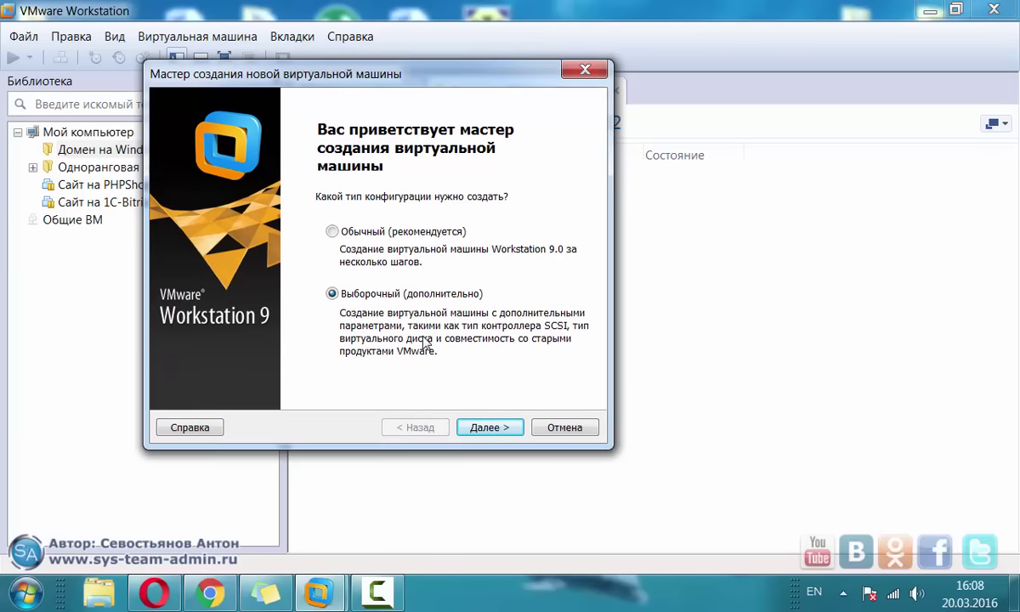
{"action": "left_click", "coordinate": [490, 430]}
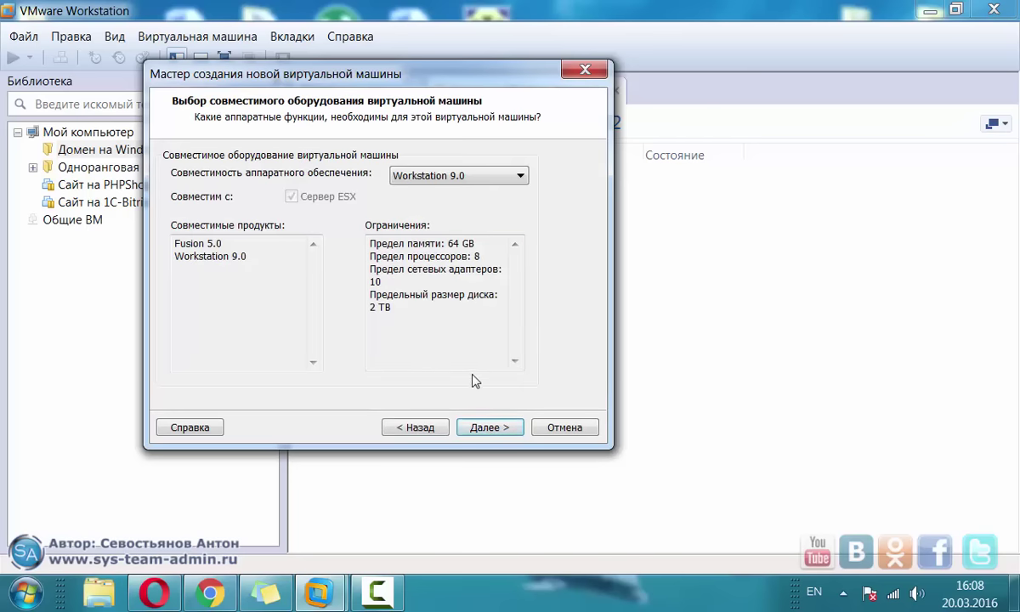
{"action": "left_click", "coordinate": [491, 429]}
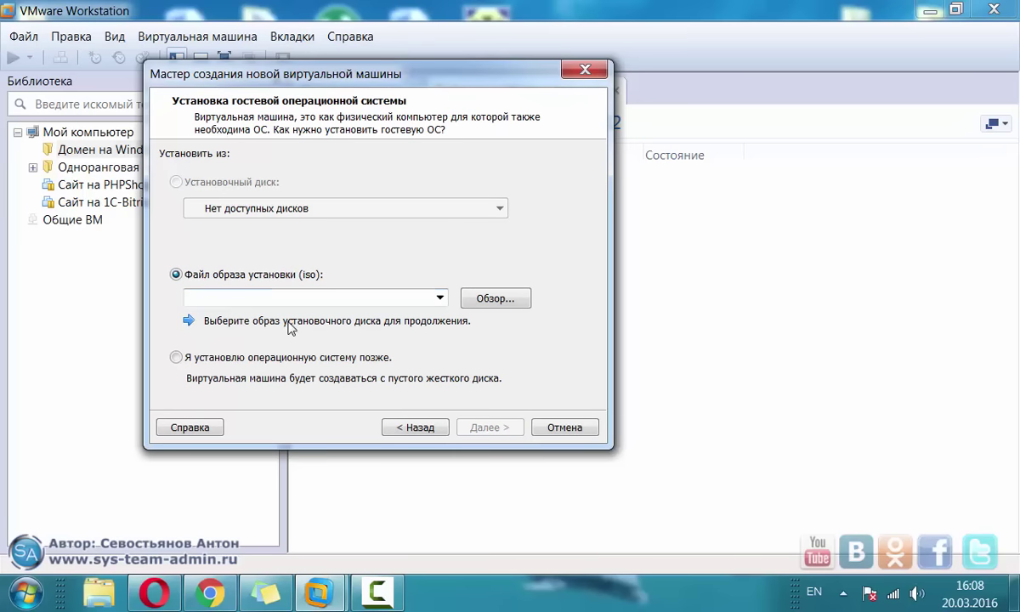
{"action": "left_click", "coordinate": [321, 358]}
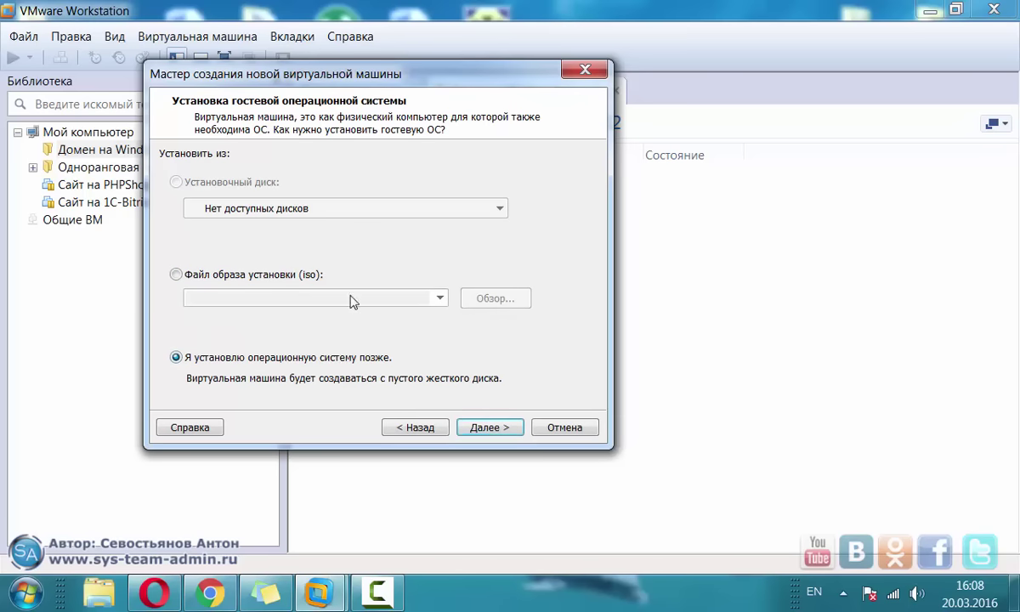
{"action": "left_click", "coordinate": [486, 424]}
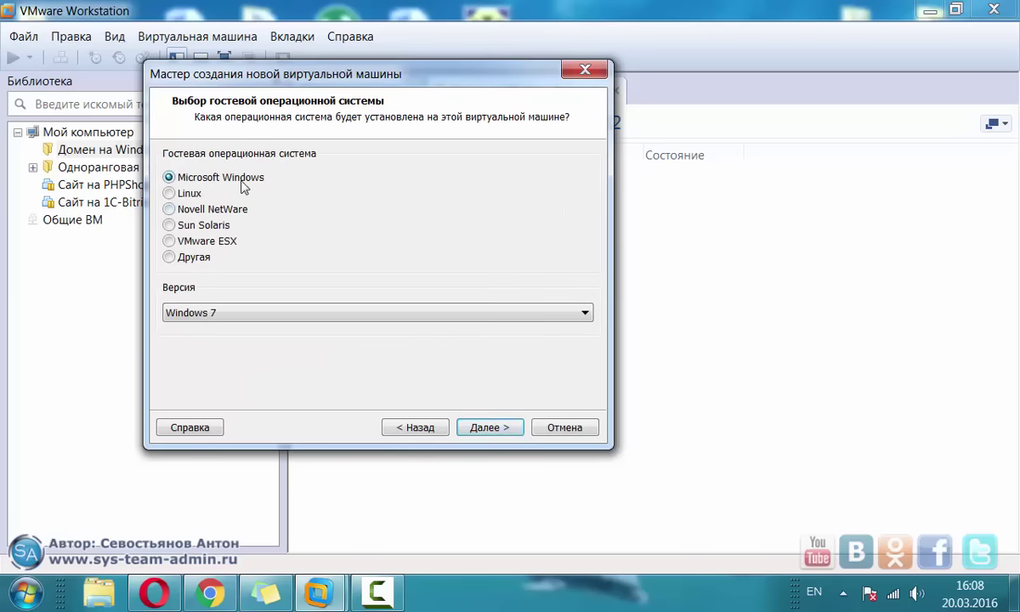
Choose Windows Server 2008 R2 x64 as the Microsoft Windows guest version and continue.
{"action": "left_click", "coordinate": [352, 313]}
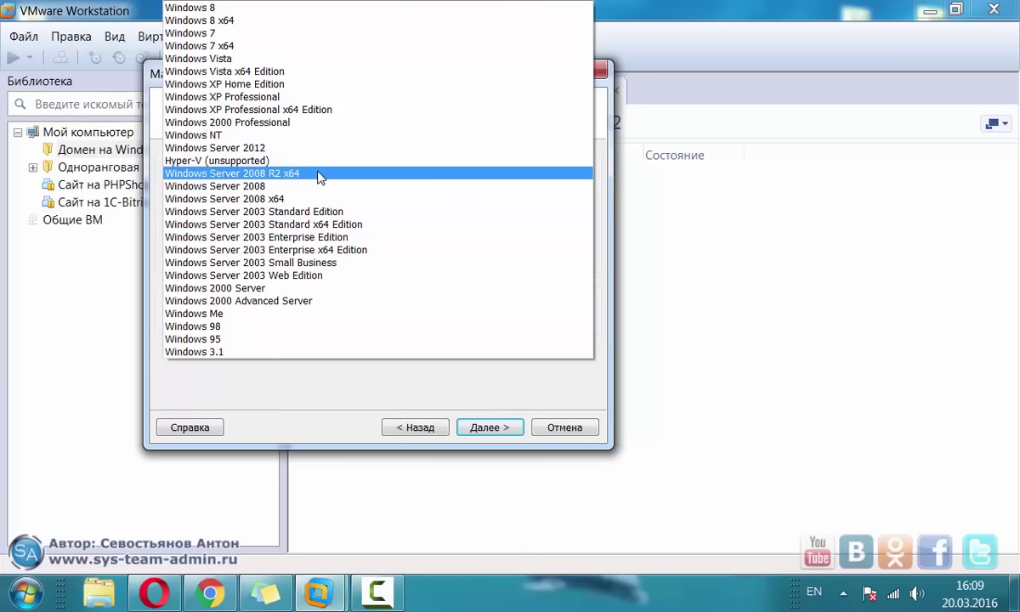
{"action": "left_click", "coordinate": [320, 176]}
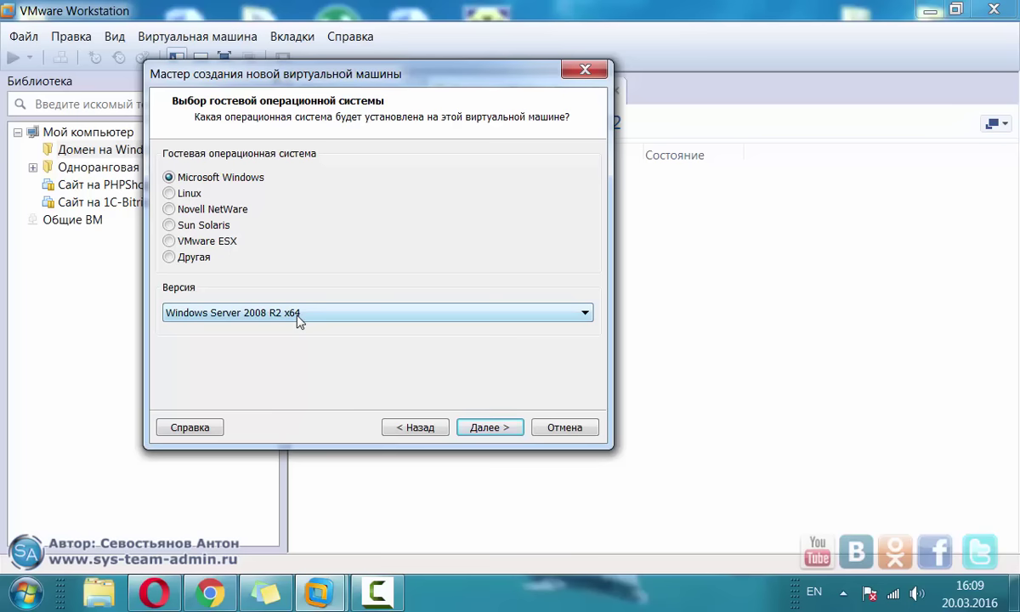
{"action": "left_click", "coordinate": [497, 426]}
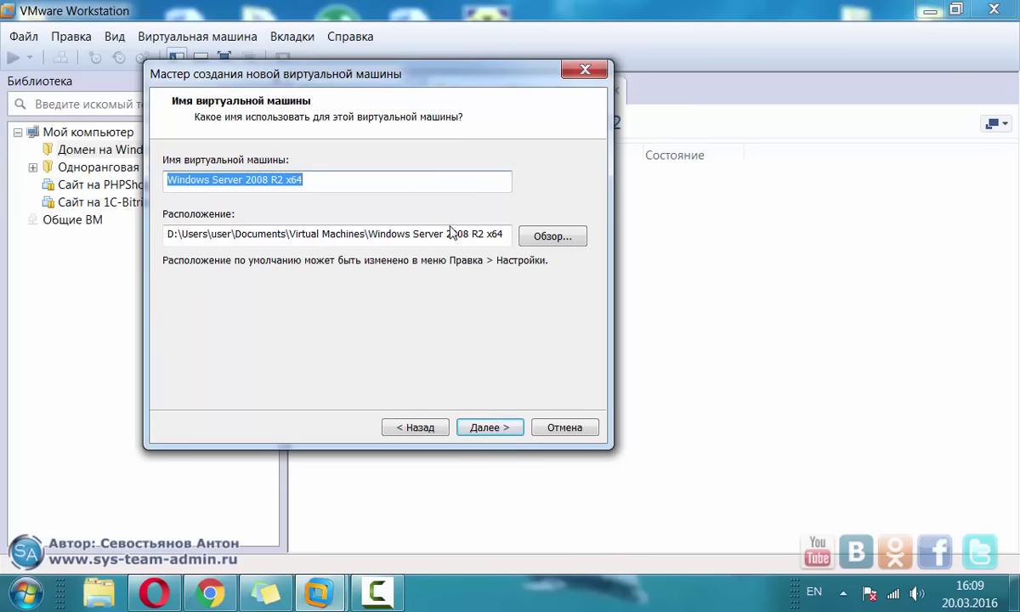
Browse for the VM location and select D:\0n-line\Virtual_Mashin as the parent folder.
{"action": "left_click", "coordinate": [552, 237]}
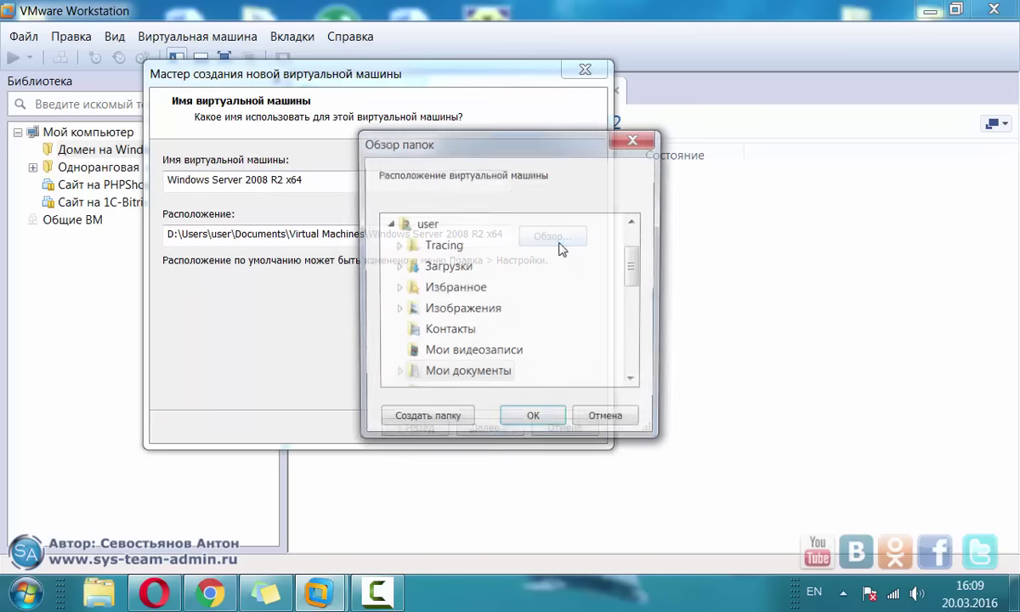
{"action": "scroll", "coordinate": [608, 285], "scroll_direction": "up", "scroll_amount": 1}
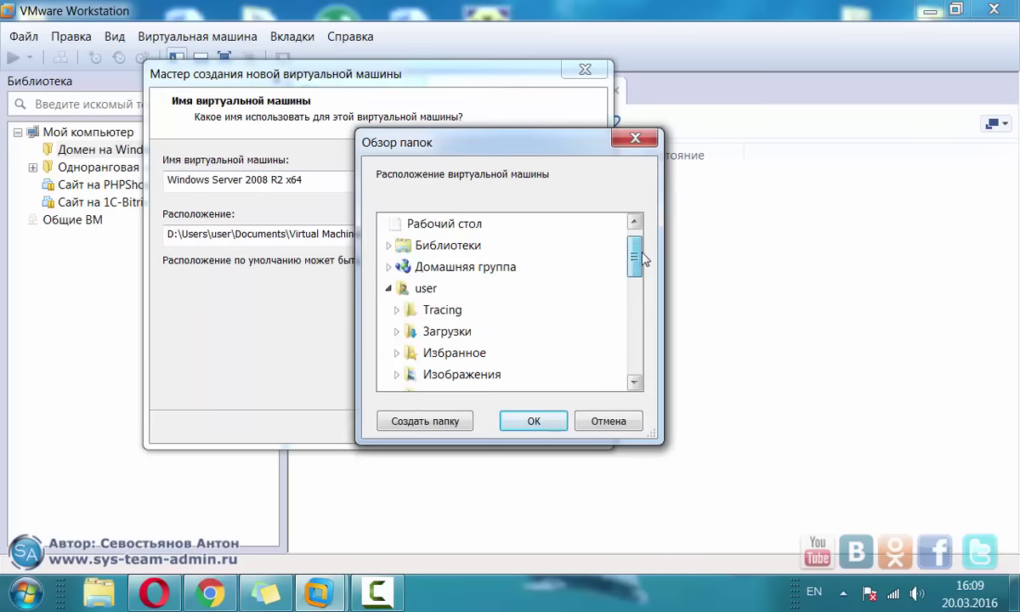
{"action": "left_click", "coordinate": [389, 288]}
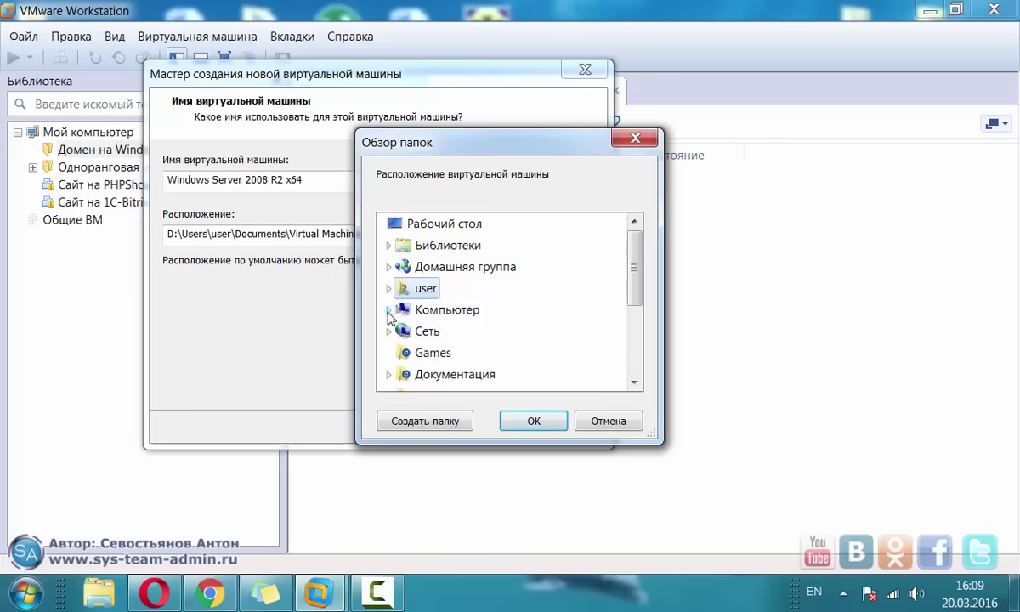
{"action": "left_click", "coordinate": [389, 310]}
{"action": "left_click", "coordinate": [396, 332]}
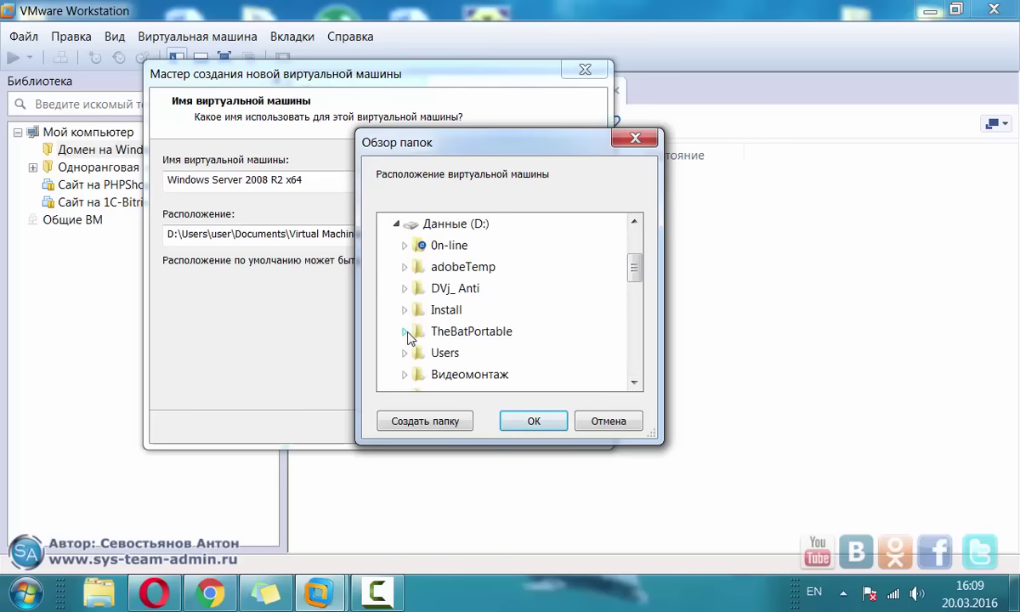
{"action": "left_click", "coordinate": [414, 245]}
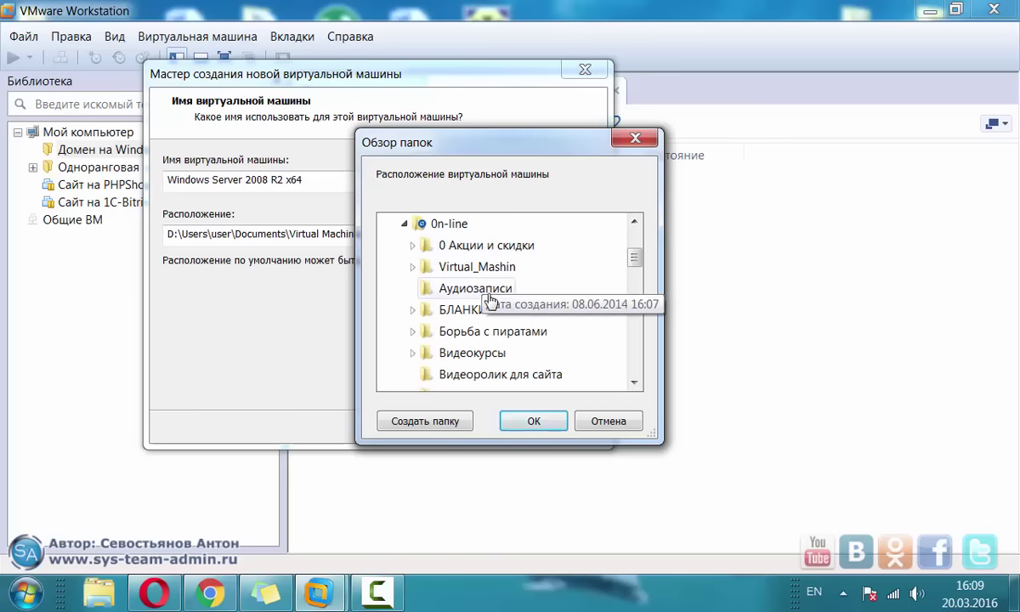
{"action": "mouse_move", "coordinate": [634, 257]}
{"action": "left_mouse_down"}
{"action": "mouse_move", "coordinate": [634, 295]}
{"action": "mouse_move", "coordinate": [636, 259]}
{"action": "left_mouse_up"}
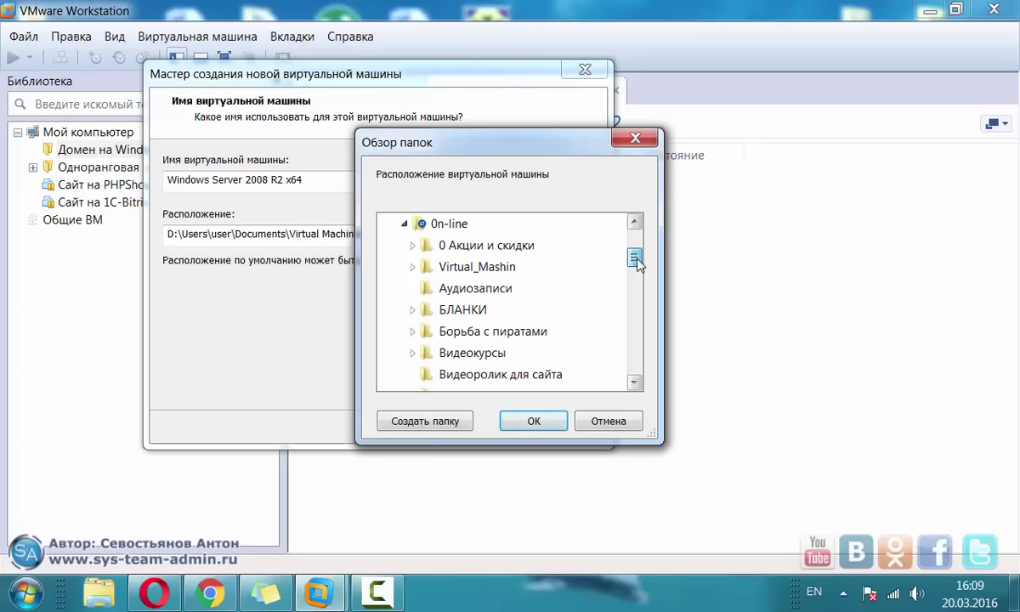
{"action": "left_click", "coordinate": [413, 267]}
{"action": "left_click", "coordinate": [484, 268]}
Create the subfolder Domain_Windows_Server_2008_R2 inside Virtual_Mashin and use it as the VM location.
{"action": "left_click", "coordinate": [443, 422]}
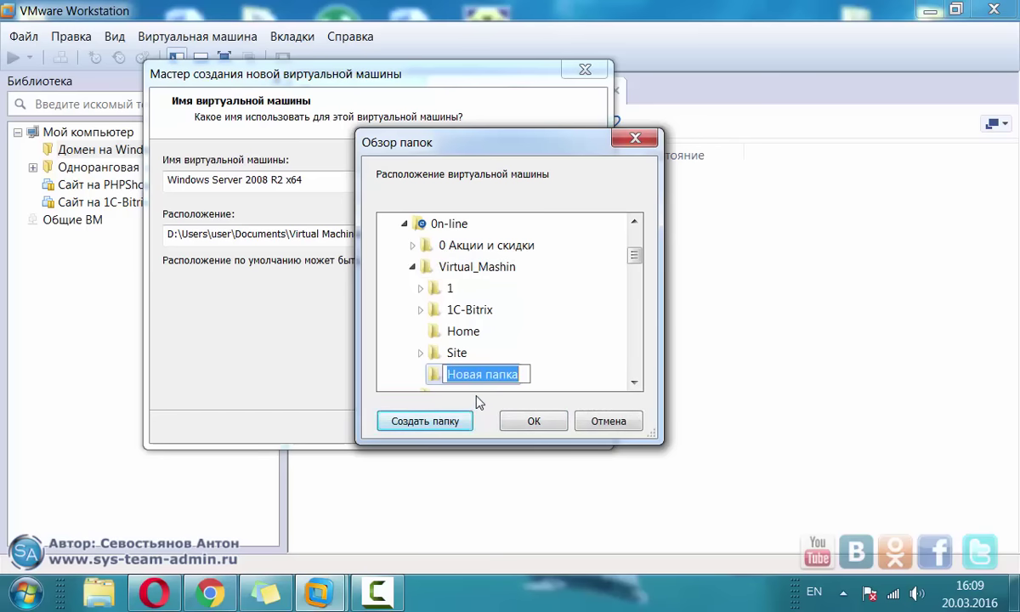
{"action": "key", "text": "alt+shift"}
{"action": "type", "text": "ЩВ"}
{"action": "key", "text": "BackSpace"}
{"action": "key", "text": "BackSpace"}
{"action": "key", "text": "alt+shift"}
{"action": "type", "text": "Domai"}
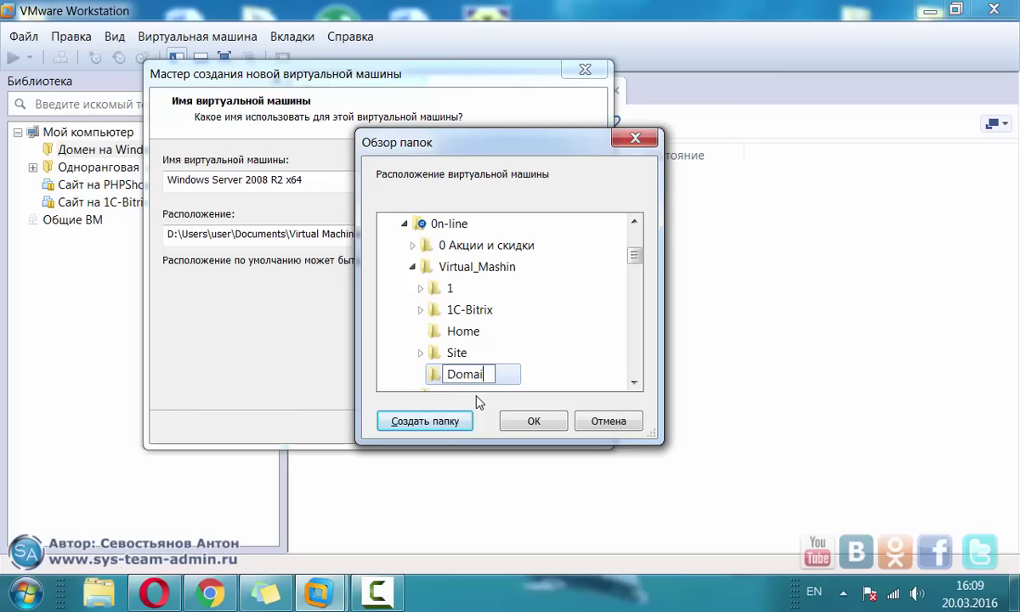
{"action": "type", "text": "n_Windows_Serevr"}
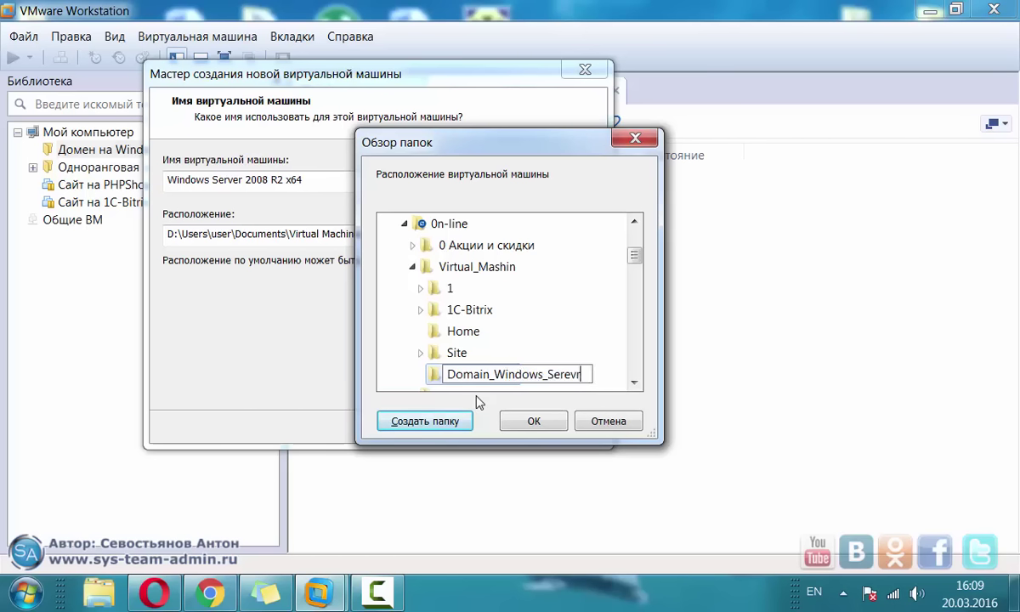
{"action": "key", "text": "BackSpace"}
{"action": "key", "text": "BackSpace"}
{"action": "key", "text": "BackSpace"}
{"action": "type", "text": "ver_2008"}
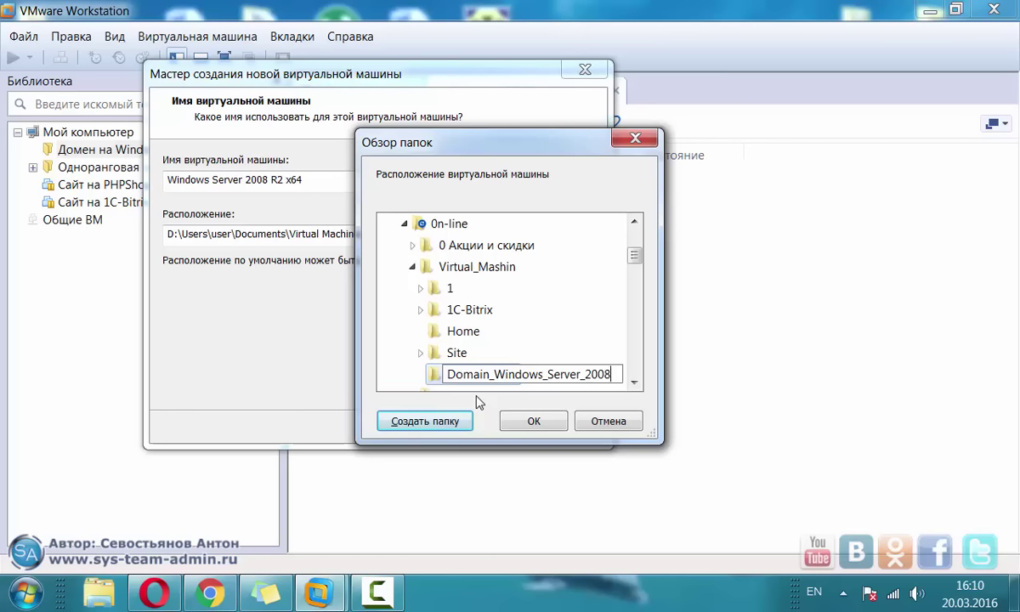
{"action": "type", "text": "_R2"}
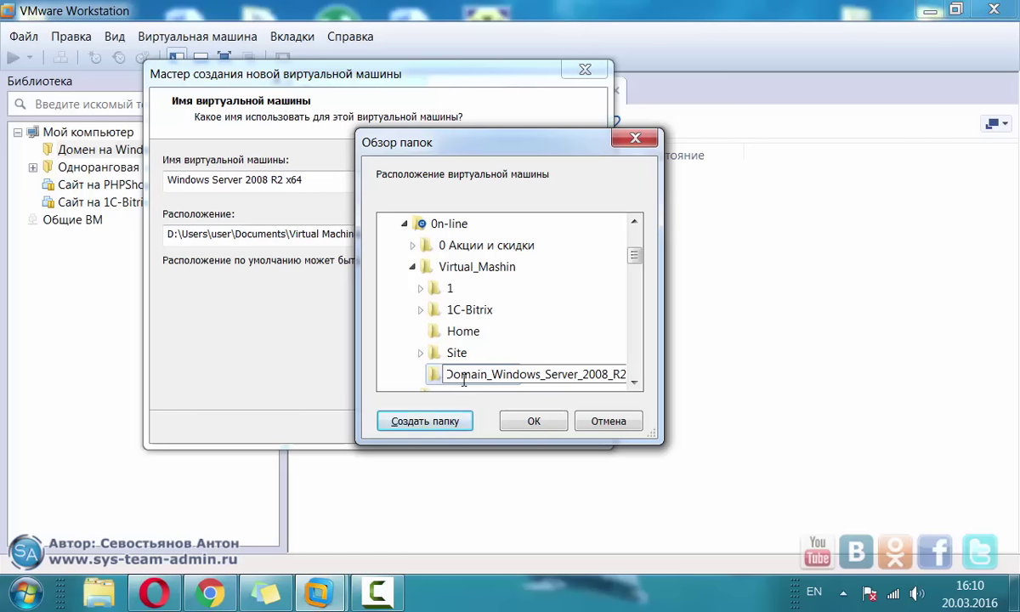
{"action": "key", "text": "Home"}
{"action": "left_click_drag", "start_coordinate": [486, 377], "coordinate": [492, 377]}
{"action": "key", "text": "Return"}
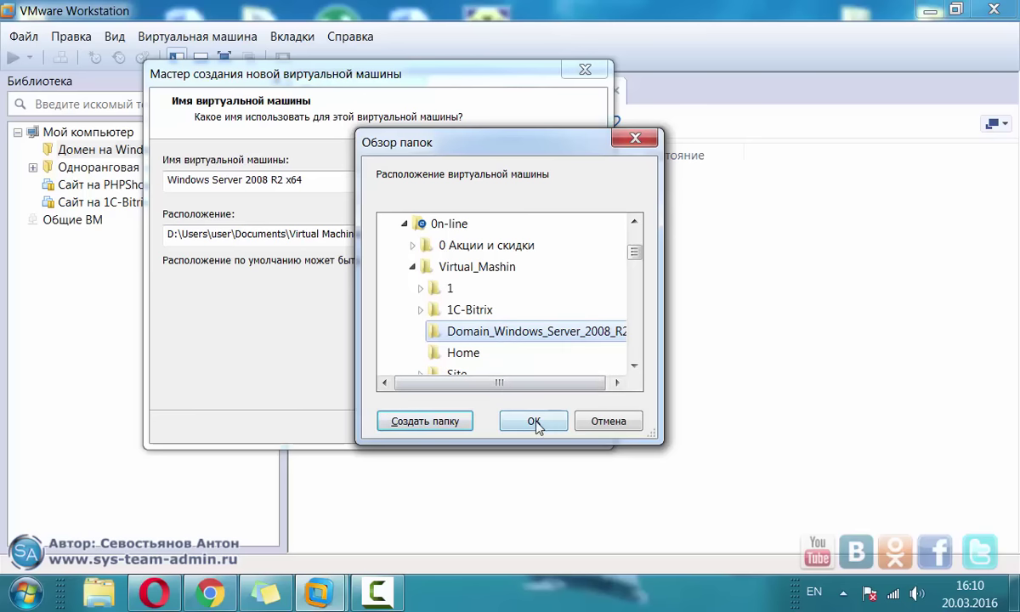
{"action": "left_click", "coordinate": [534, 423]}
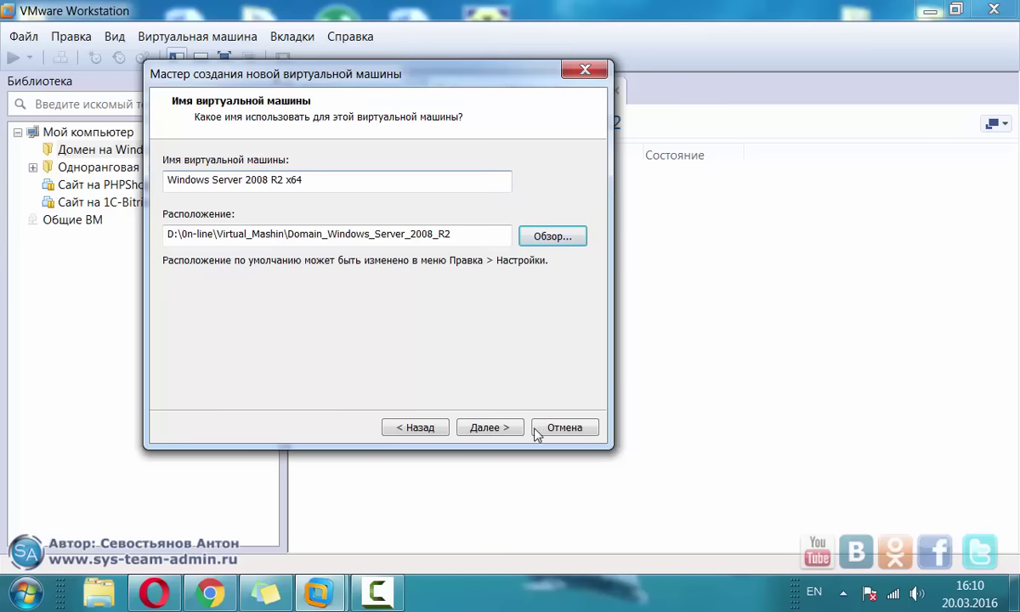
{"action": "left_click", "coordinate": [496, 430]}
Keep 2048 MB memory and set the VM to use no network connection.
{"action": "left_click", "coordinate": [505, 430]}
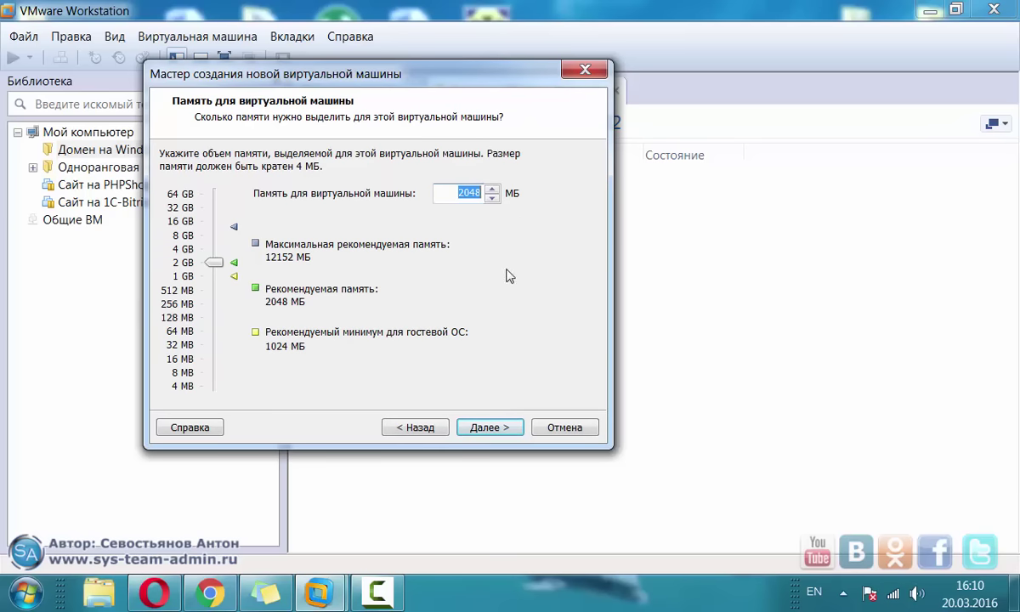
{"action": "left_click", "coordinate": [507, 431]}
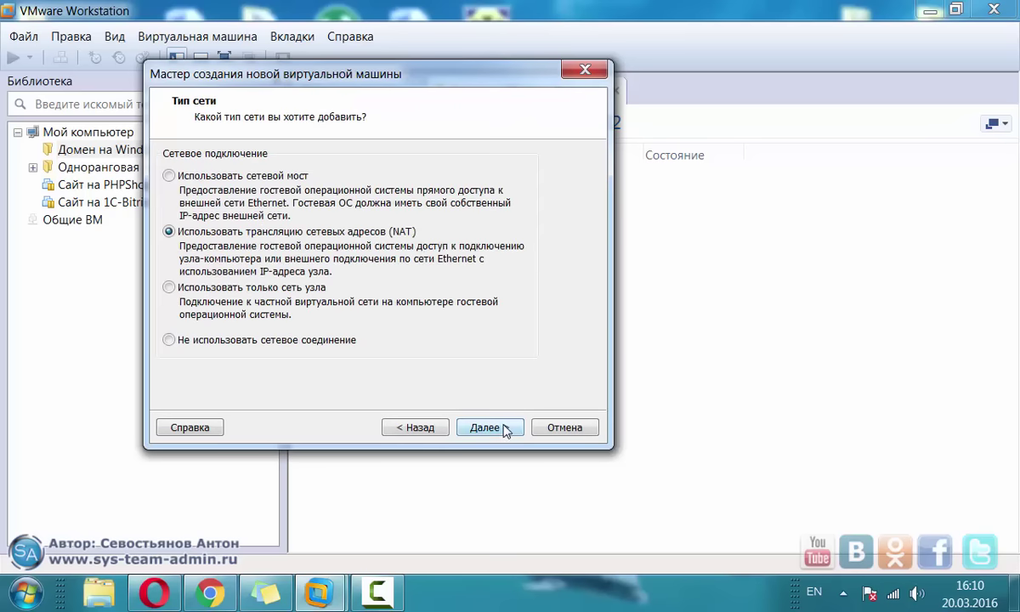
{"action": "left_click", "coordinate": [322, 342]}
{"action": "left_click", "coordinate": [498, 429]}
Add a new 40 GB SCSI virtual disk stored as one file and create the VM.
{"action": "left_click", "coordinate": [498, 430]}
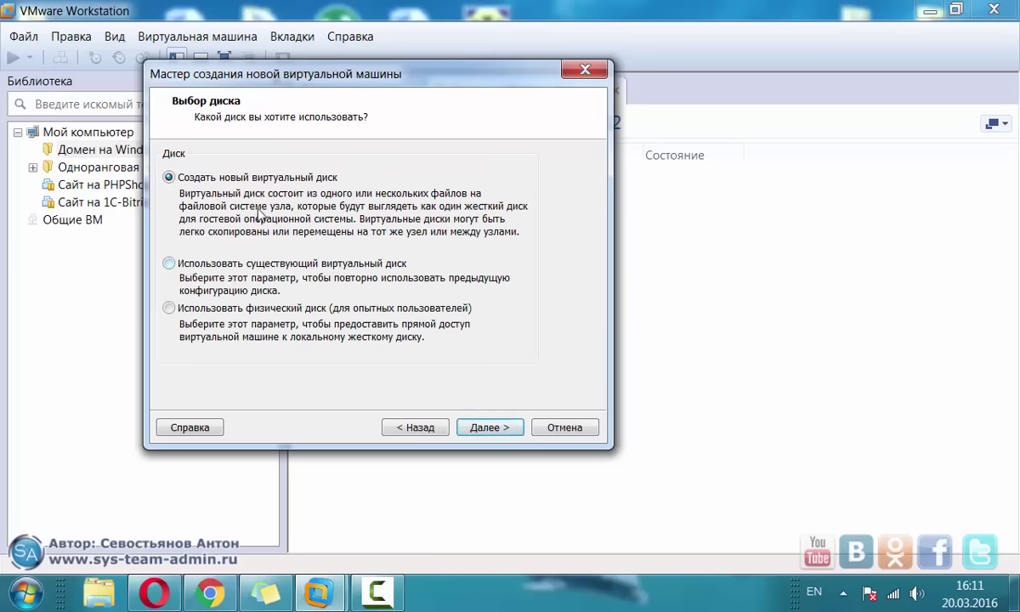
{"action": "left_click", "coordinate": [485, 425]}
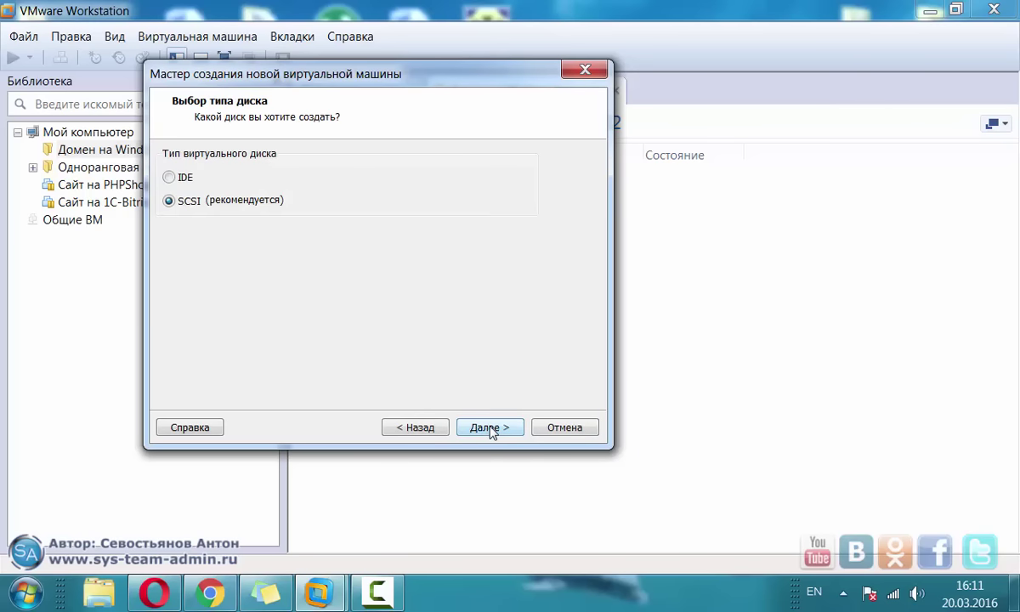
{"action": "left_click", "coordinate": [488, 427]}
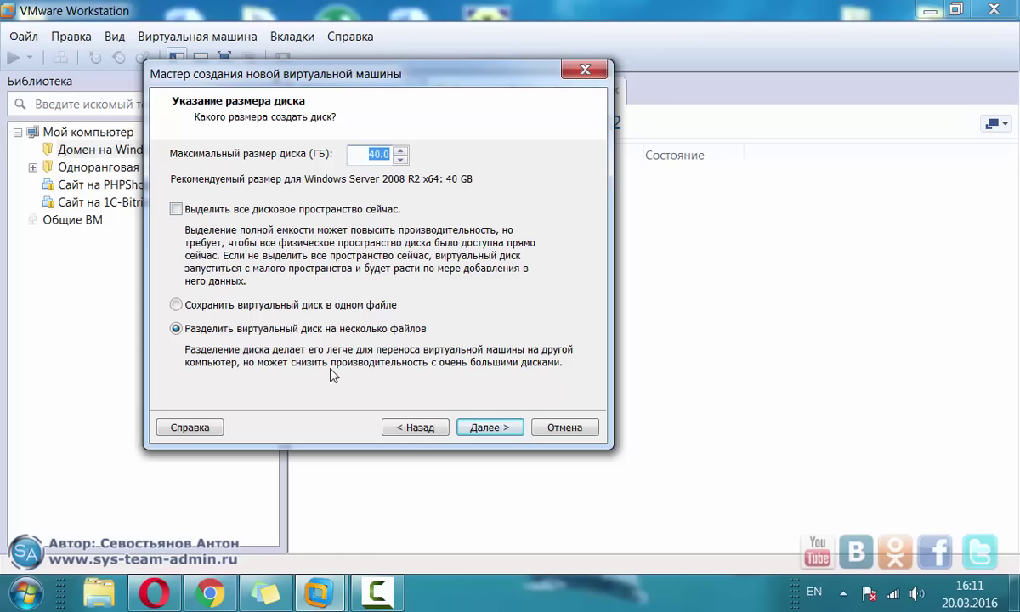
{"action": "left_click", "coordinate": [176, 304]}
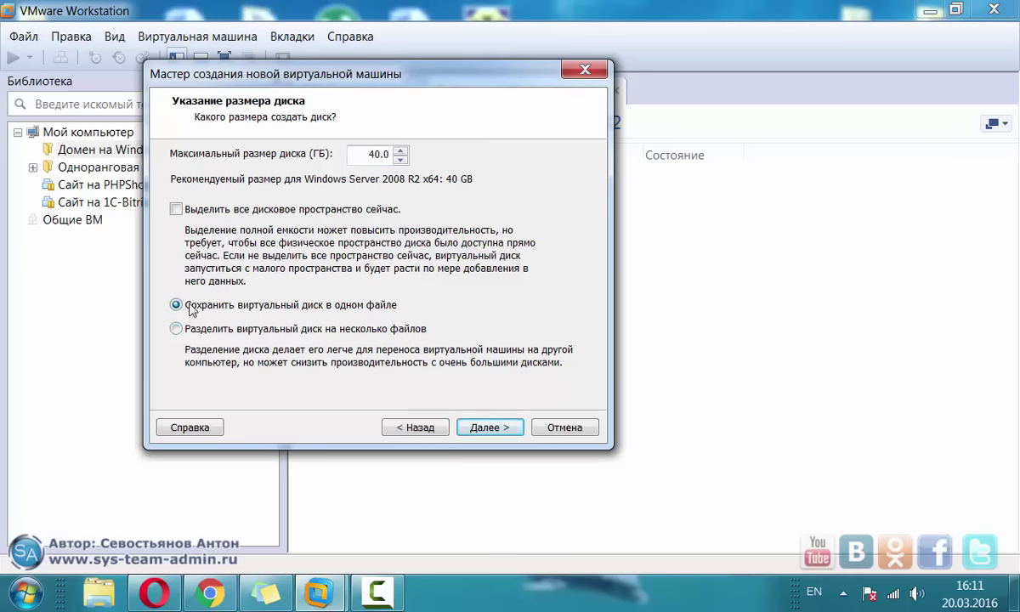
{"action": "left_click", "coordinate": [490, 425]}
{"action": "key", "text": "ctrl+c"}
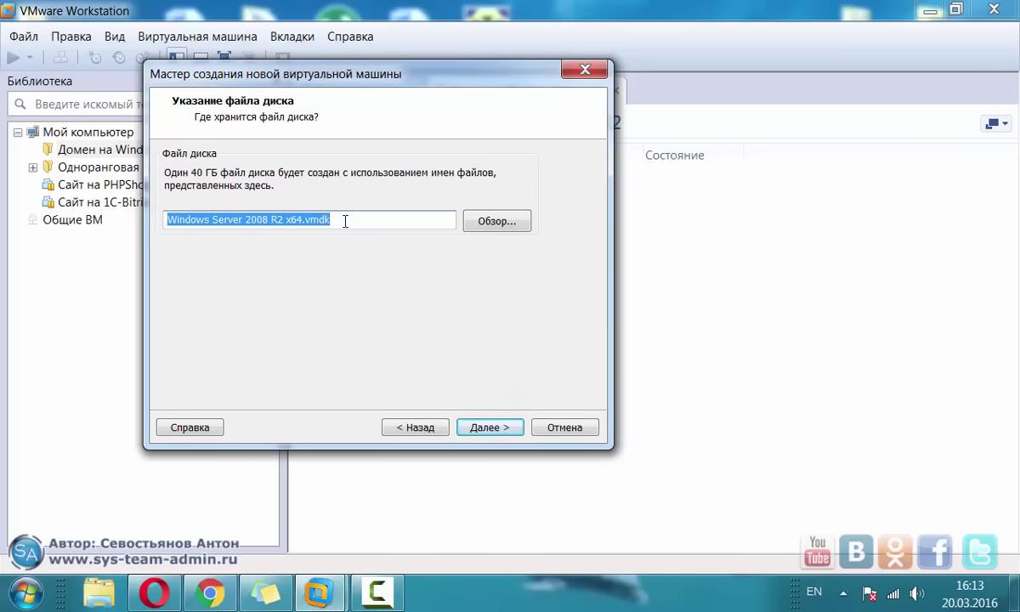
{"action": "left_click", "coordinate": [345, 221]}
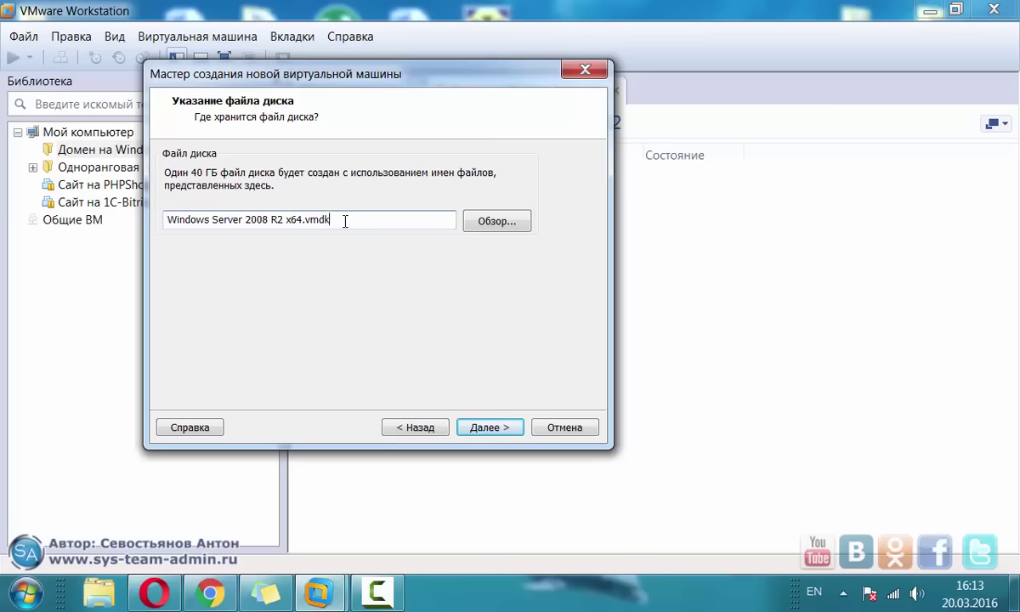
{"action": "left_click", "coordinate": [491, 429]}
{"action": "left_click", "coordinate": [491, 431]}
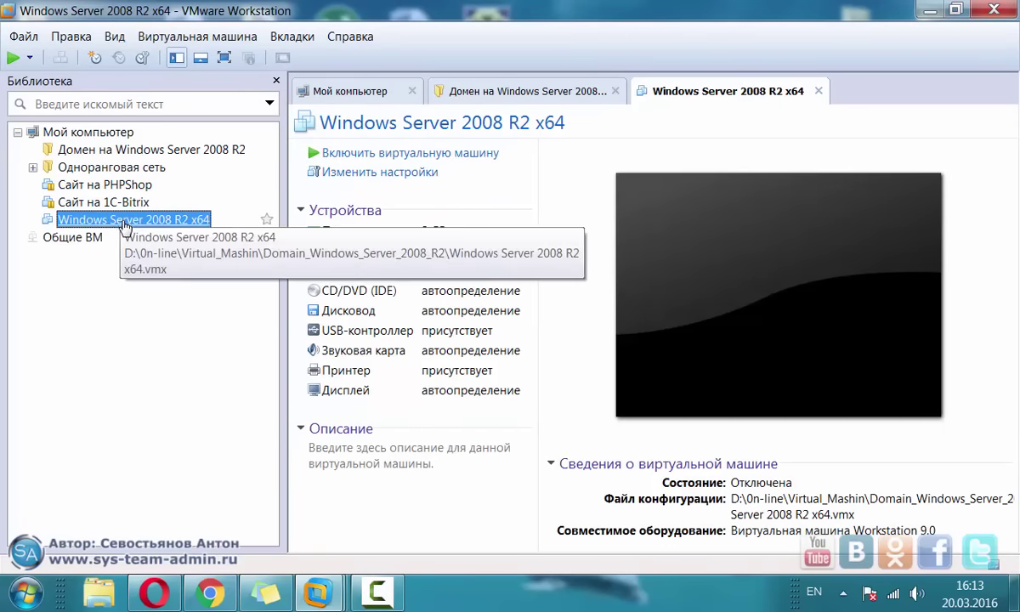
Drag the Windows Server 2008 R2 x64 VM into the Домен на Windows Server 2008 R2 folder.
{"action": "left_click_drag", "start_coordinate": [125, 224], "coordinate": [124, 153]}
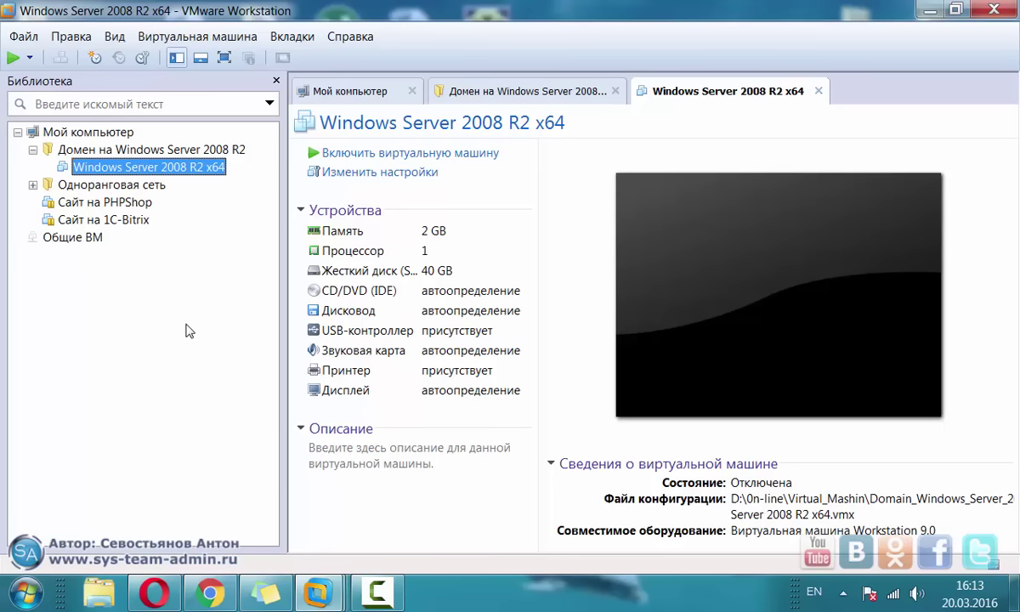
{"action": "key", "text": "super+e"}
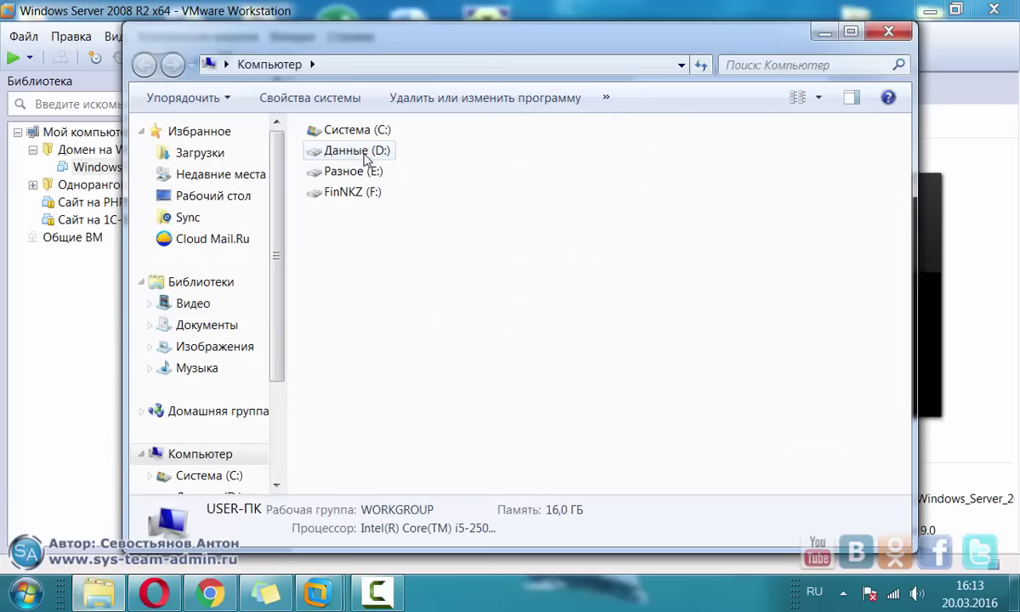
Browse in Explorer to D:\0n-line\Virtual_Mashin\Domain_Windows_Server_2008_R2.
{"action": "double_click", "coordinate": [364, 155]}
{"action": "double_click", "coordinate": [338, 129]}
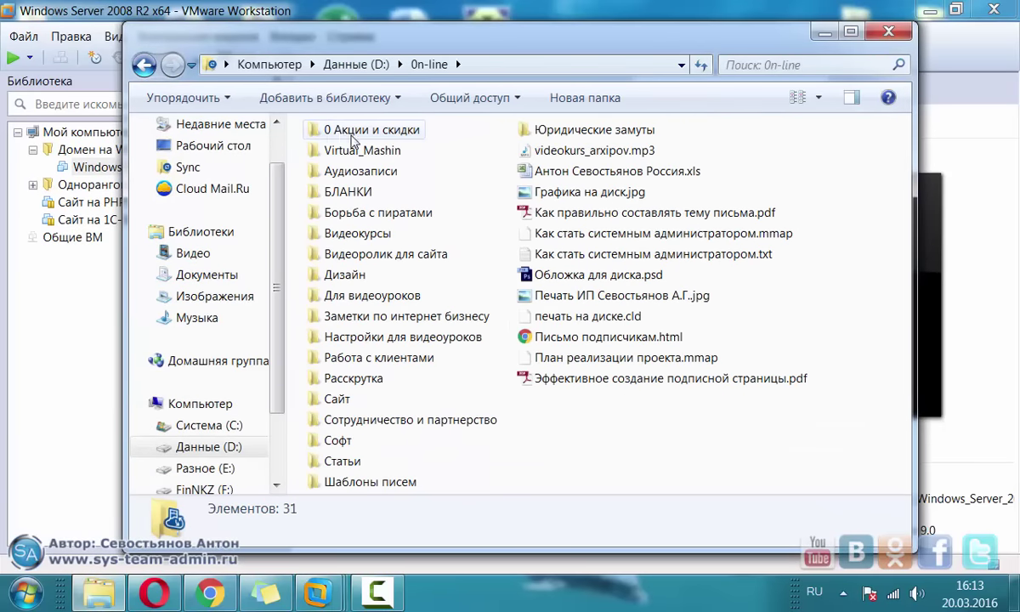
{"action": "double_click", "coordinate": [357, 152]}
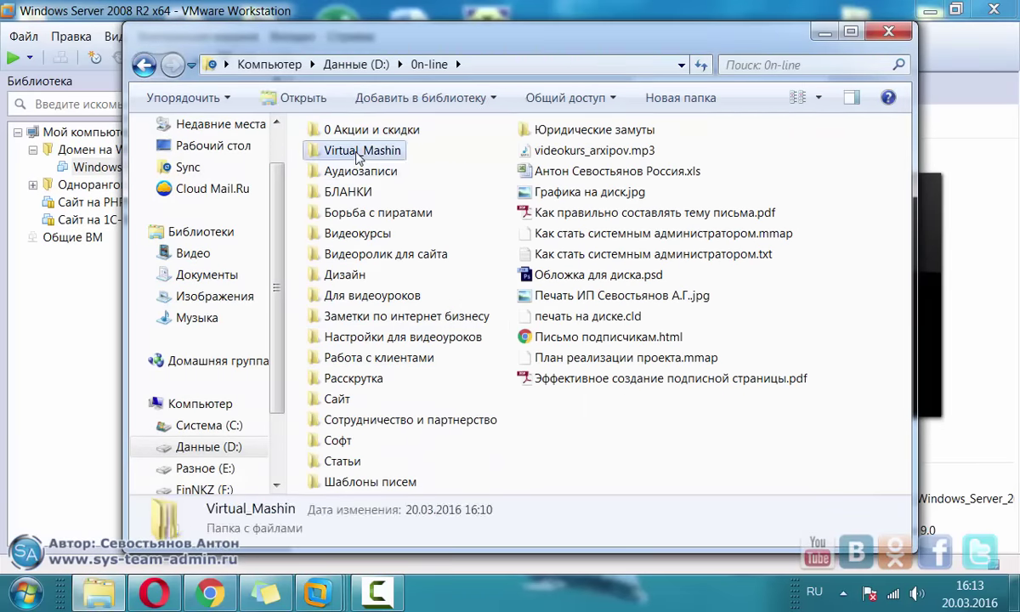
{"action": "left_click", "coordinate": [368, 172]}
{"action": "double_click", "coordinate": [368, 172]}
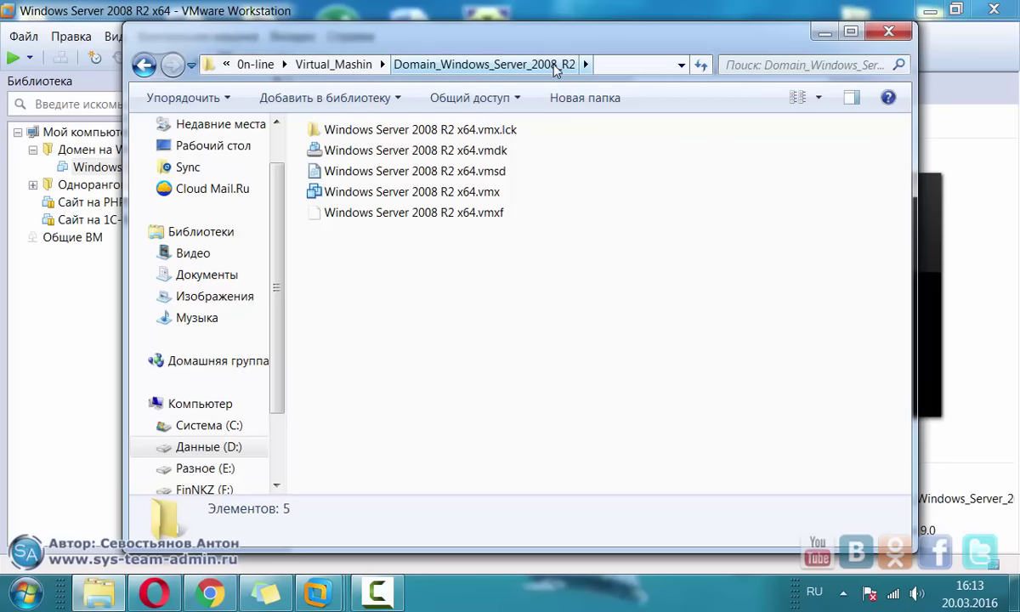
Create a new subfolder there and copy the VM name from the .vmx.lck folder.
{"action": "right_click", "coordinate": [379, 270]}
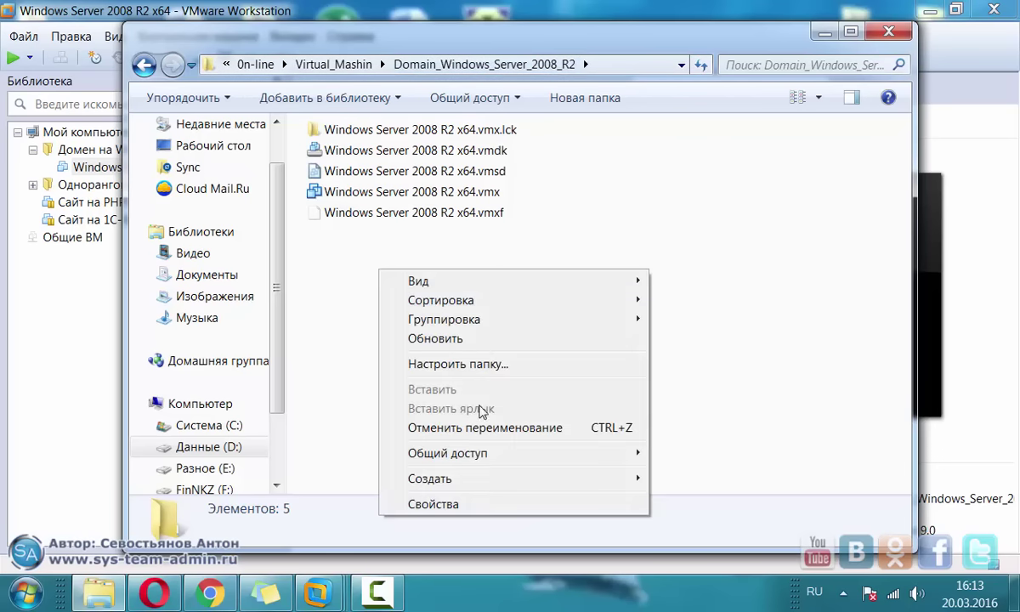
{"action": "mouse_move", "coordinate": [501, 479]}
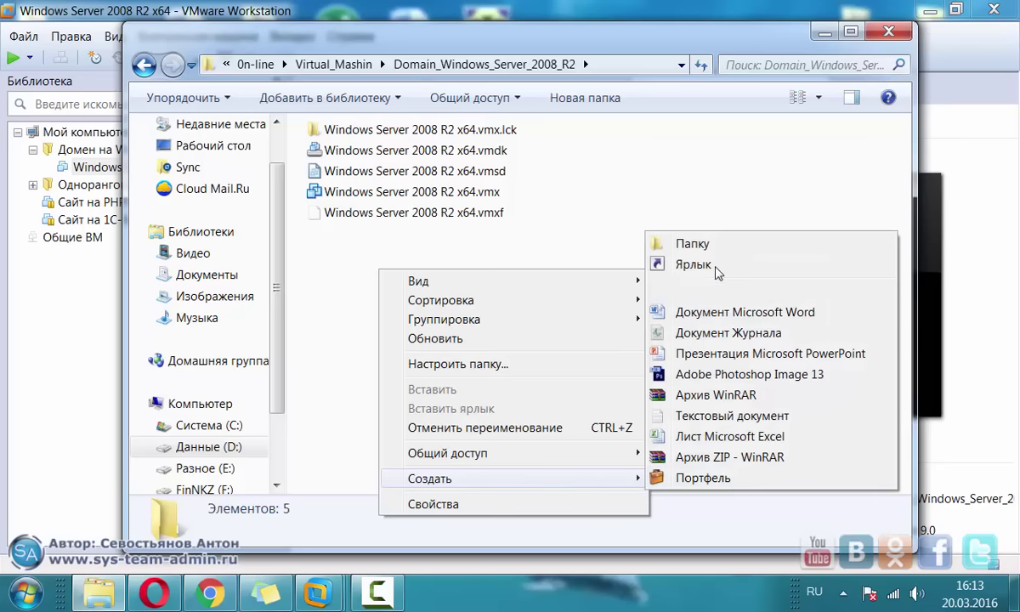
{"action": "left_click", "coordinate": [703, 244]}
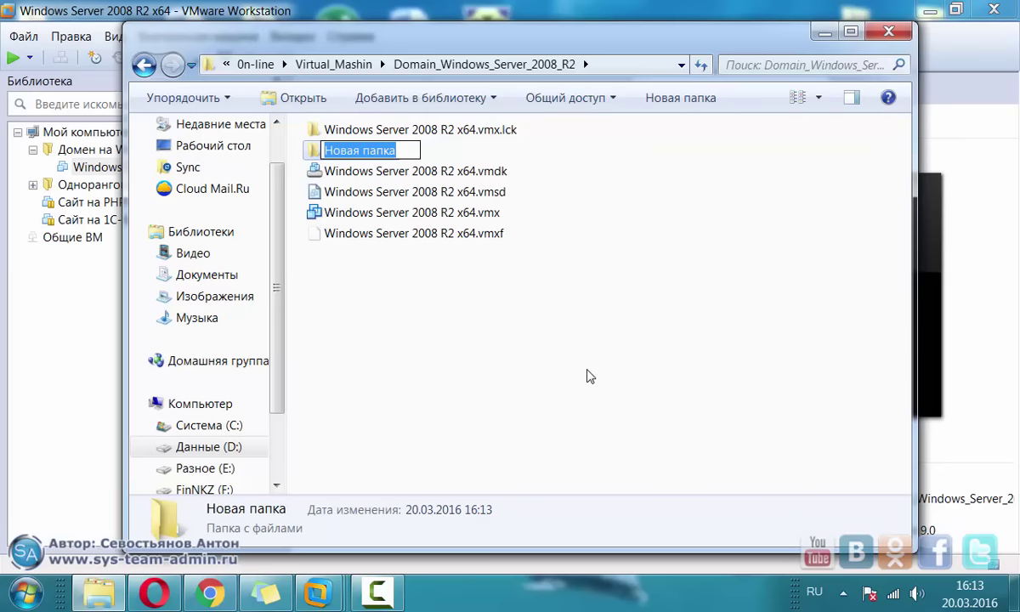
{"action": "left_click", "coordinate": [599, 376]}
{"action": "left_click", "coordinate": [374, 129]}
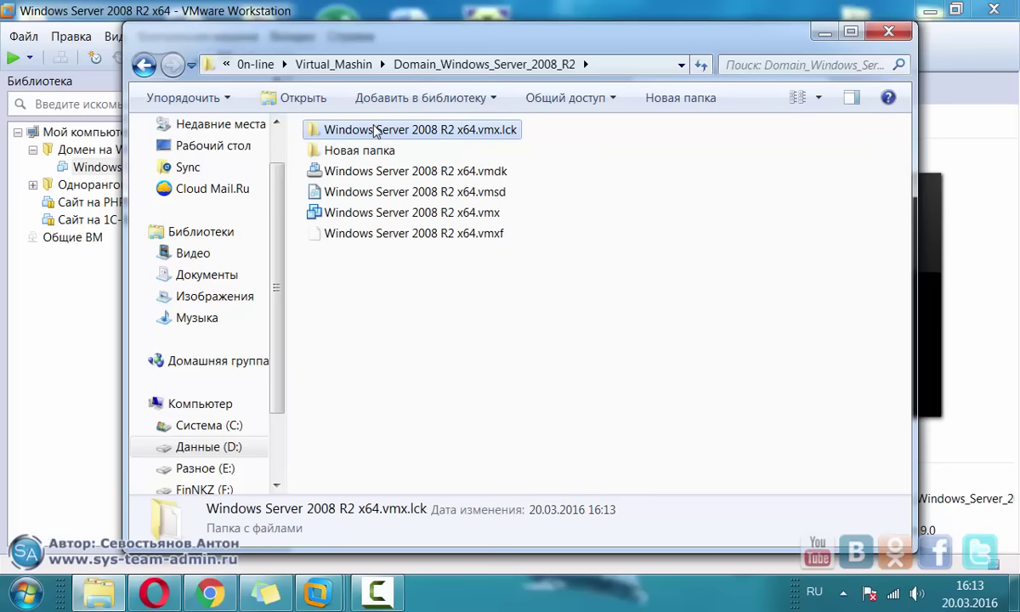
{"action": "left_click", "coordinate": [372, 129]}
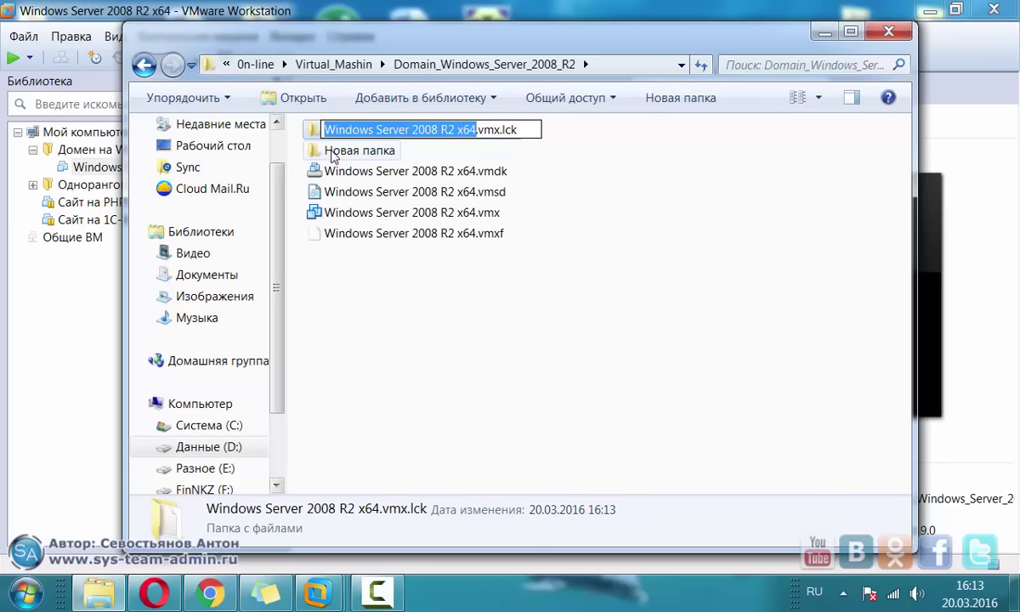
{"action": "left_click", "coordinate": [366, 154]}
Rename the new folder to Windows_Server_2008_R2_x64, replacing spaces with underscores.
{"action": "left_click", "coordinate": [365, 153]}
{"action": "key", "text": "ctrl+v"}
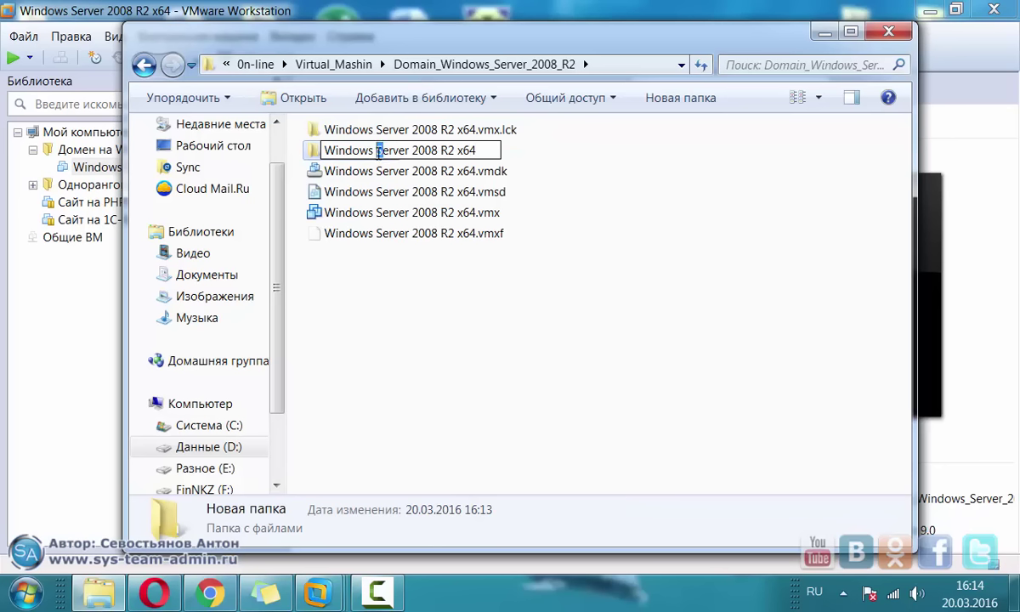
{"action": "key", "text": "BackSpace"}
{"action": "type", "text": "_"}
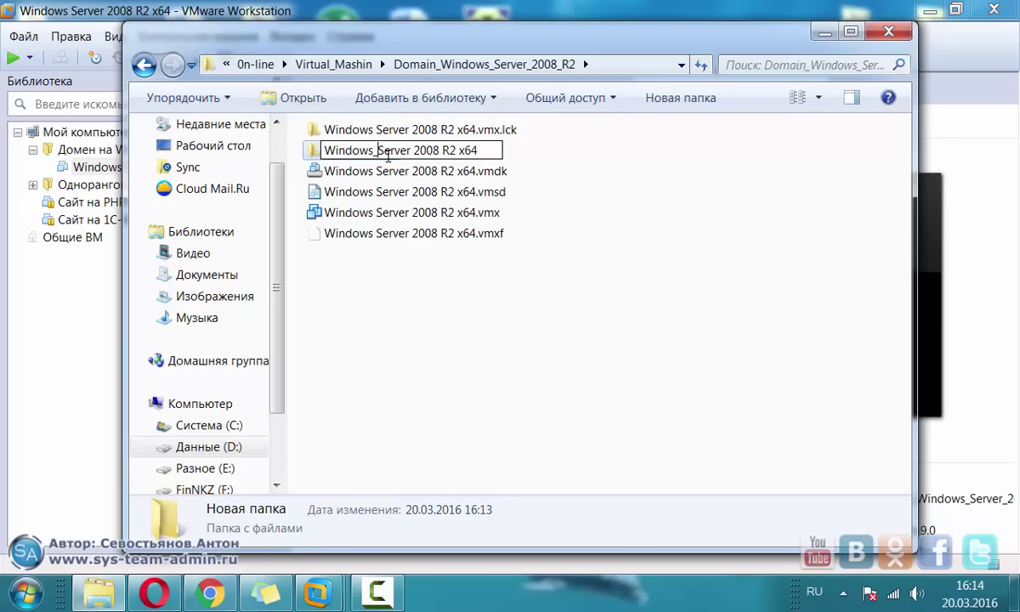
{"action": "key", "text": "Right"}
{"action": "key", "text": "Right"}
{"action": "key", "text": "Right"}
{"action": "key", "text": "Right"}
{"action": "key", "text": "Right"}
{"action": "key", "text": "Right"}
{"action": "key", "text": "Delete"}
{"action": "type", "text": "_"}
{"action": "key", "text": "Right"}
{"action": "key", "text": "Right"}
{"action": "key", "text": "Right"}
{"action": "key", "text": "Right"}
{"action": "key", "text": "Delete"}
{"action": "type", "text": "_"}
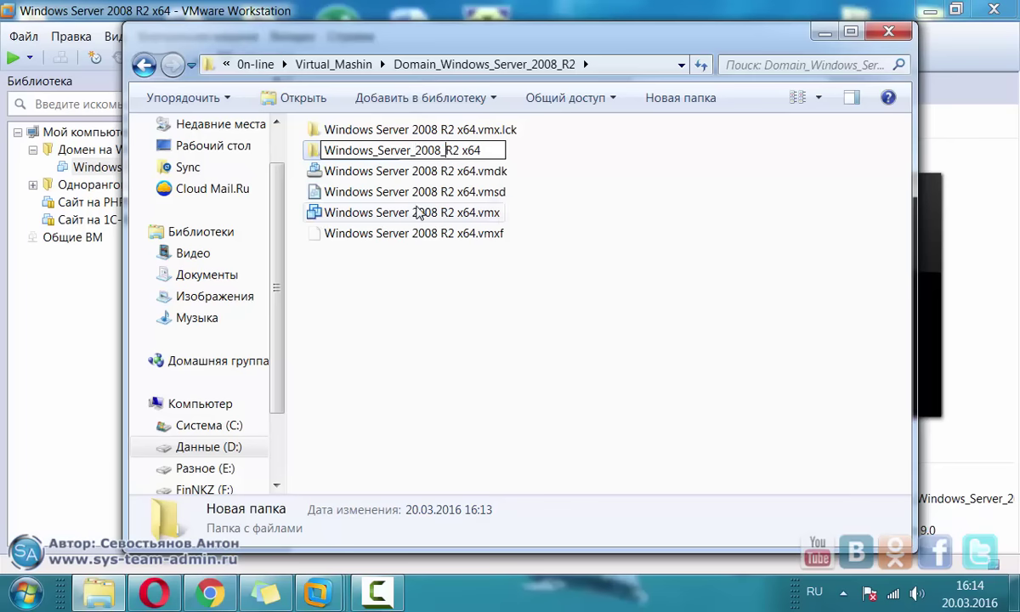
{"action": "key", "text": "Right"}
{"action": "key", "text": "Right"}
{"action": "key", "text": "Delete"}
{"action": "type", "text": "_"}
{"action": "key", "text": "Return"}
Select the four VM files plus the .vmx.lck folder for moving into the subfolder.
{"action": "left_click_drag", "start_coordinate": [480, 298], "coordinate": [408, 156]}
{"action": "left_click", "coordinate": [406, 129], "text": "ctrl"}
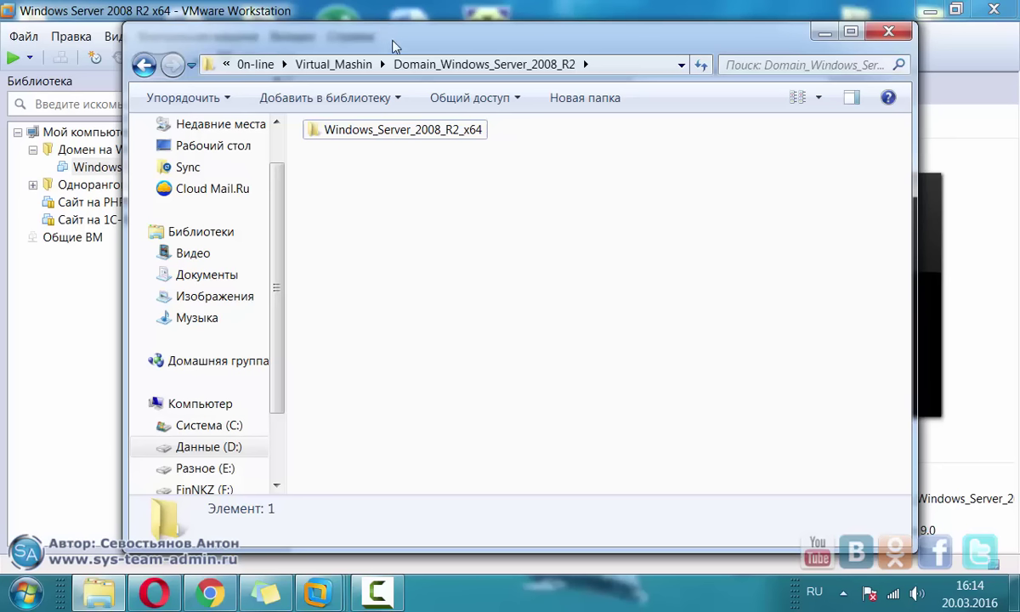
{"action": "left_click", "coordinate": [100, 167]}
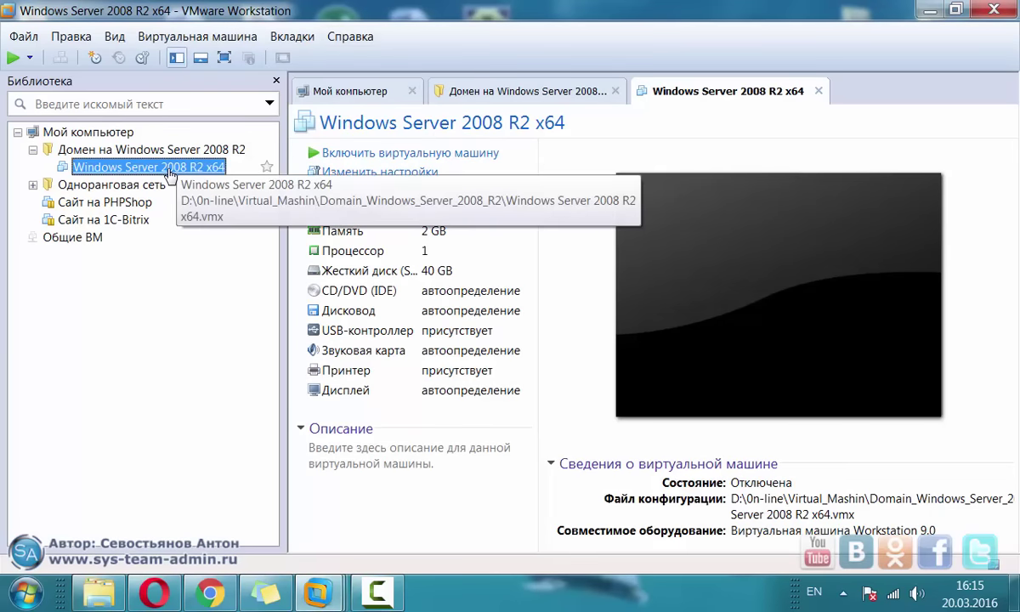
Remove the Windows Server 2008 R2 x64 VM from the library.
{"action": "right_click", "coordinate": [169, 174]}
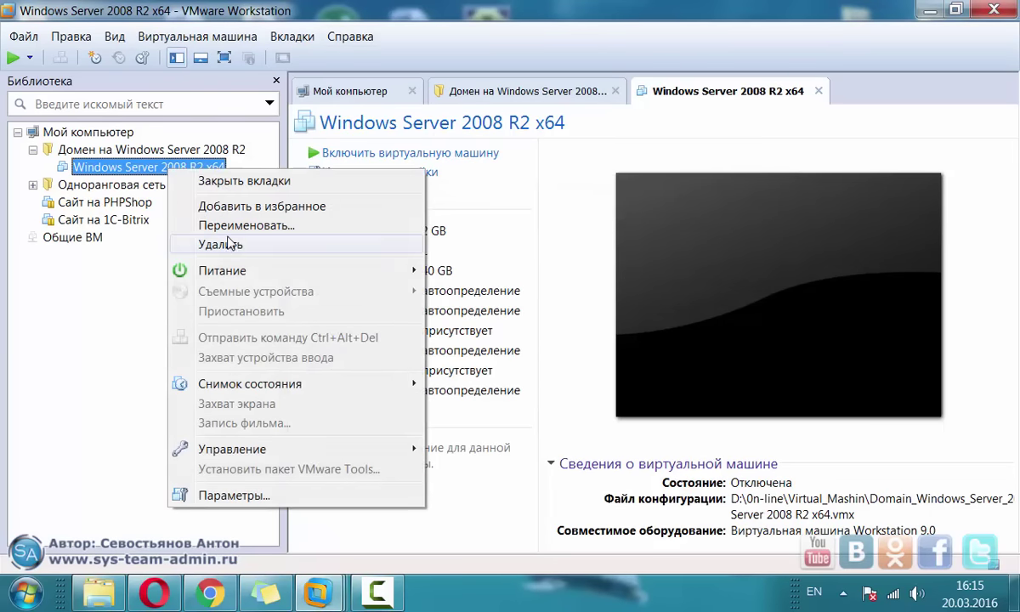
{"action": "left_click", "coordinate": [227, 244]}
{"action": "left_click", "coordinate": [548, 323]}
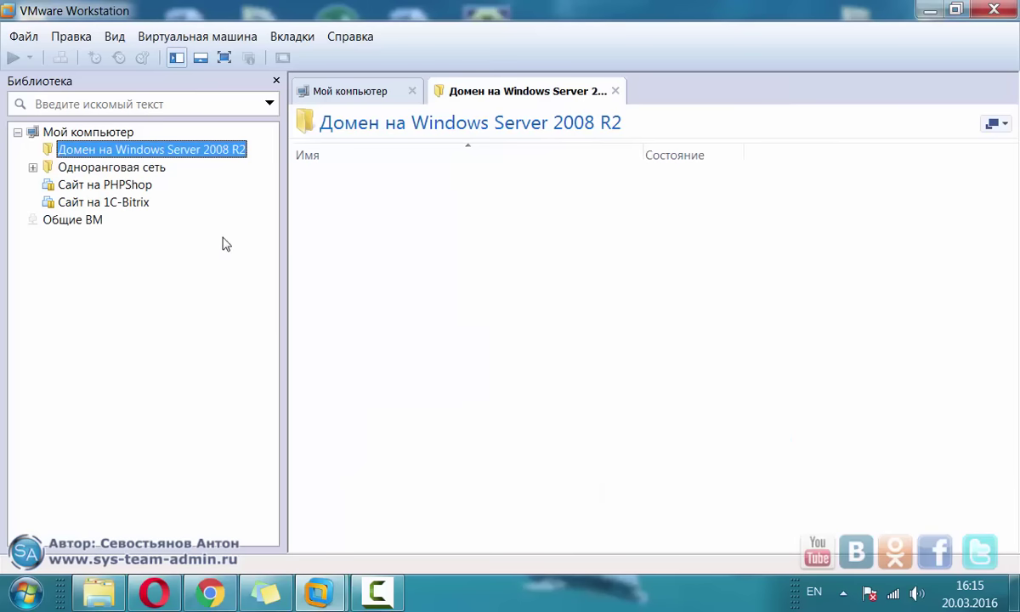
Open Windows Server 2008 R2 x64.vmx from the Domain_Windows_Server_2008_R2\Windows_Server_2008_R2_x64 folder.
{"action": "left_click", "coordinate": [27, 39]}
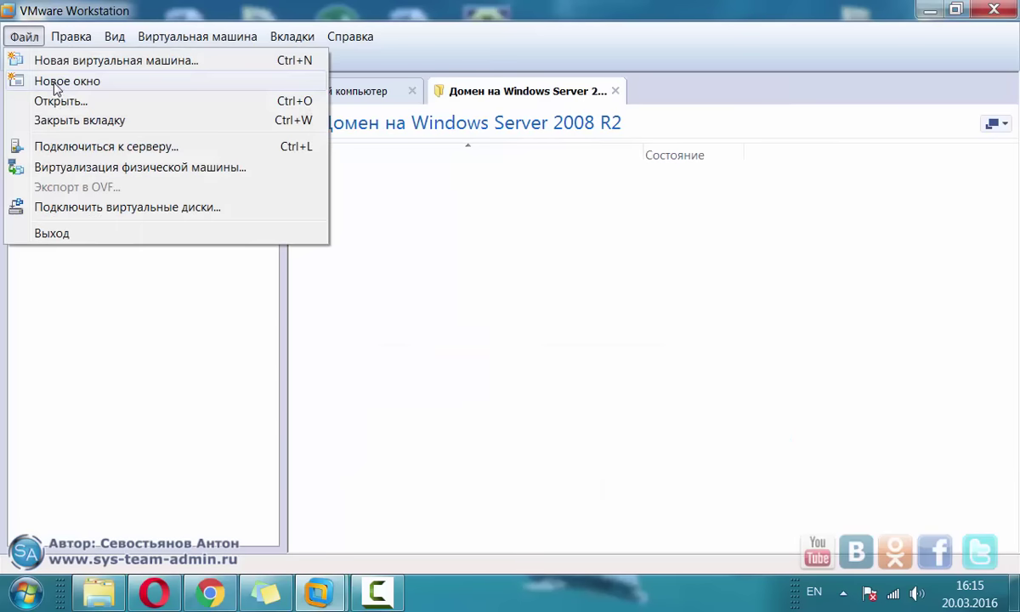
{"action": "left_click", "coordinate": [123, 101]}
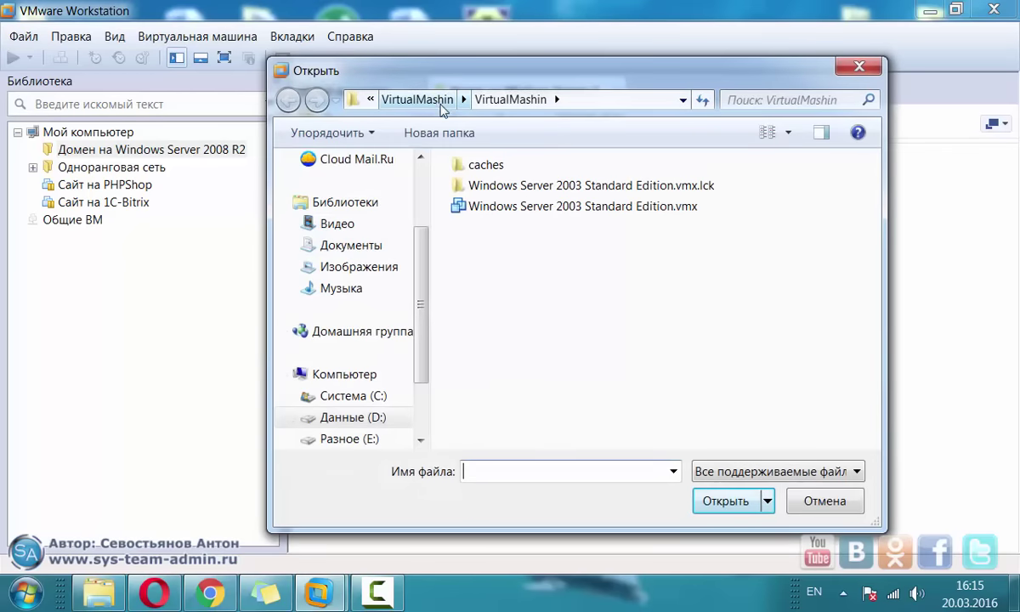
{"action": "left_click", "coordinate": [438, 102]}
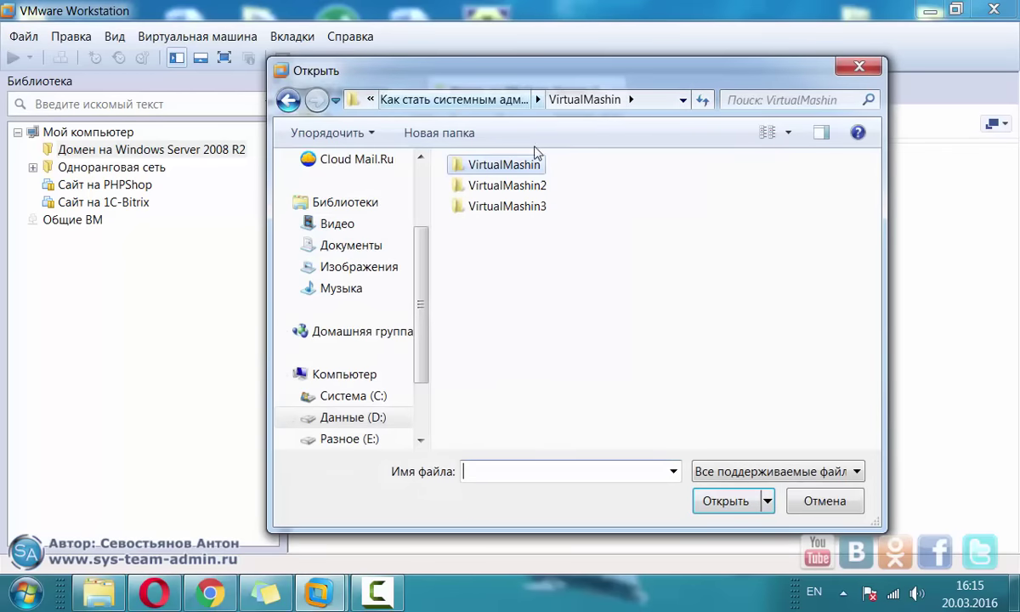
{"action": "left_click", "coordinate": [442, 100]}
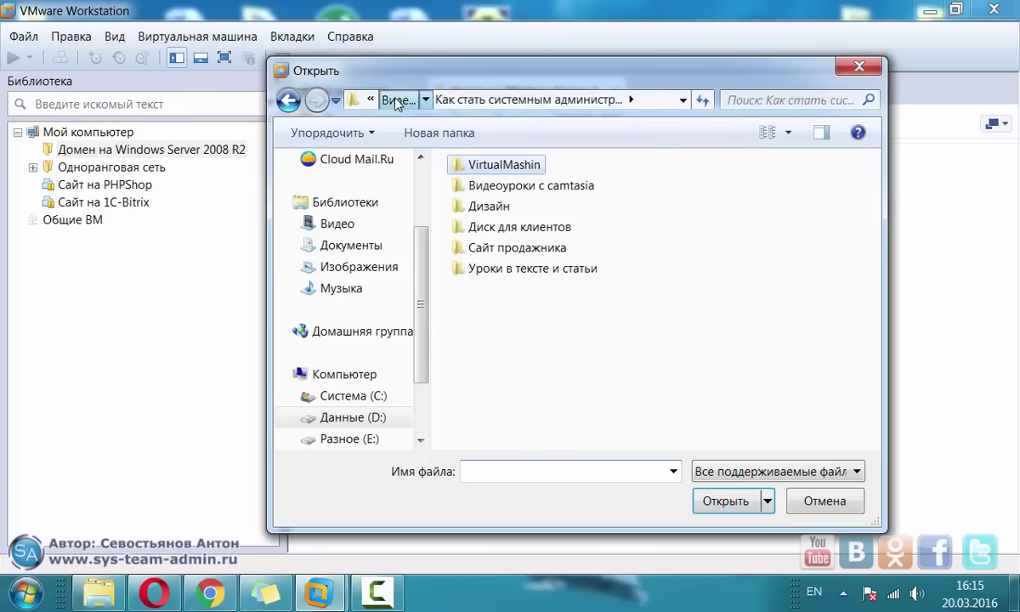
{"action": "left_click", "coordinate": [395, 99]}
{"action": "left_click", "coordinate": [403, 99]}
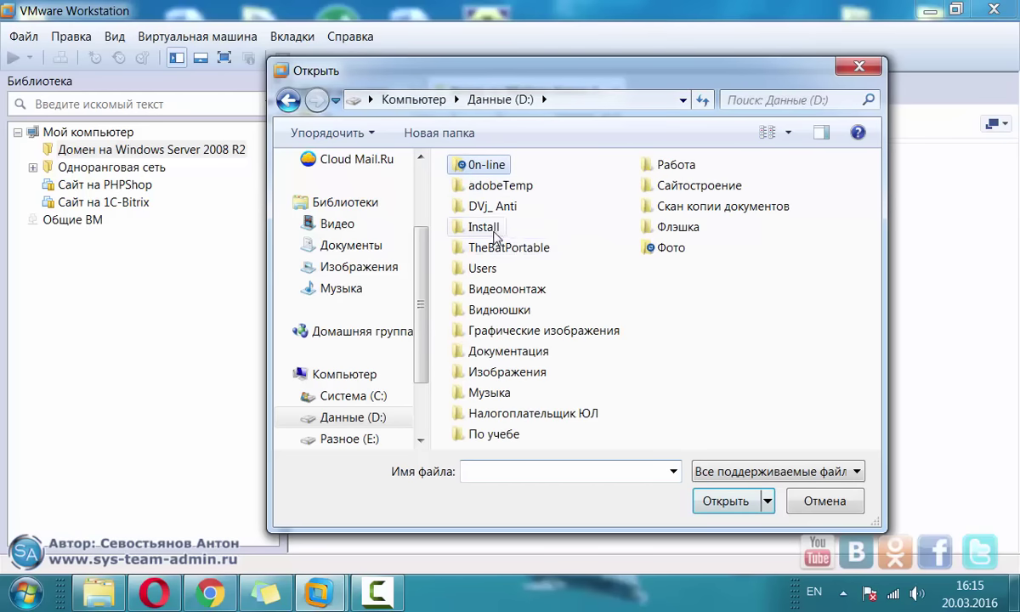
{"action": "double_click", "coordinate": [476, 165]}
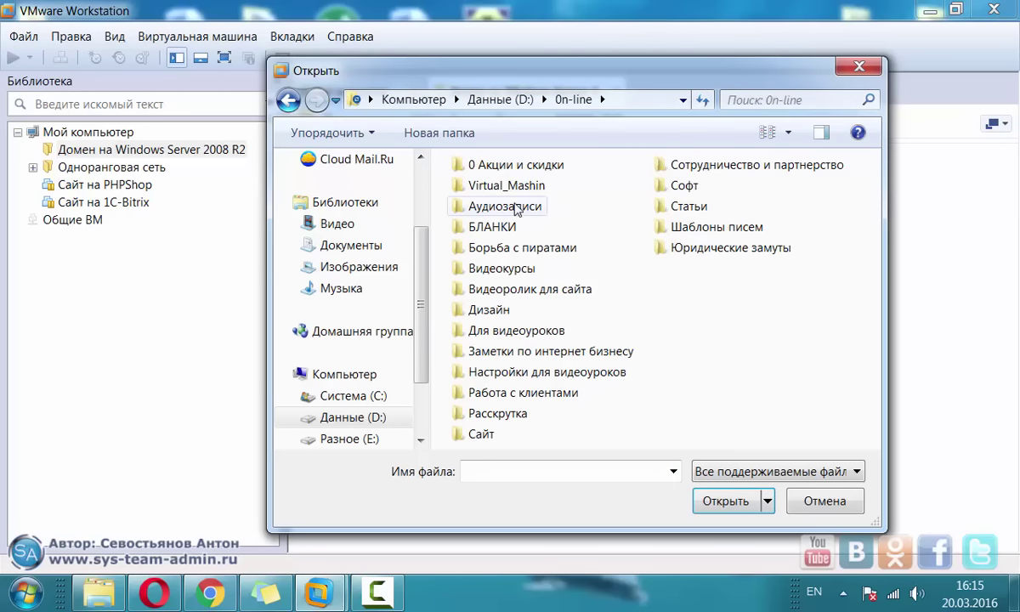
{"action": "double_click", "coordinate": [506, 187]}
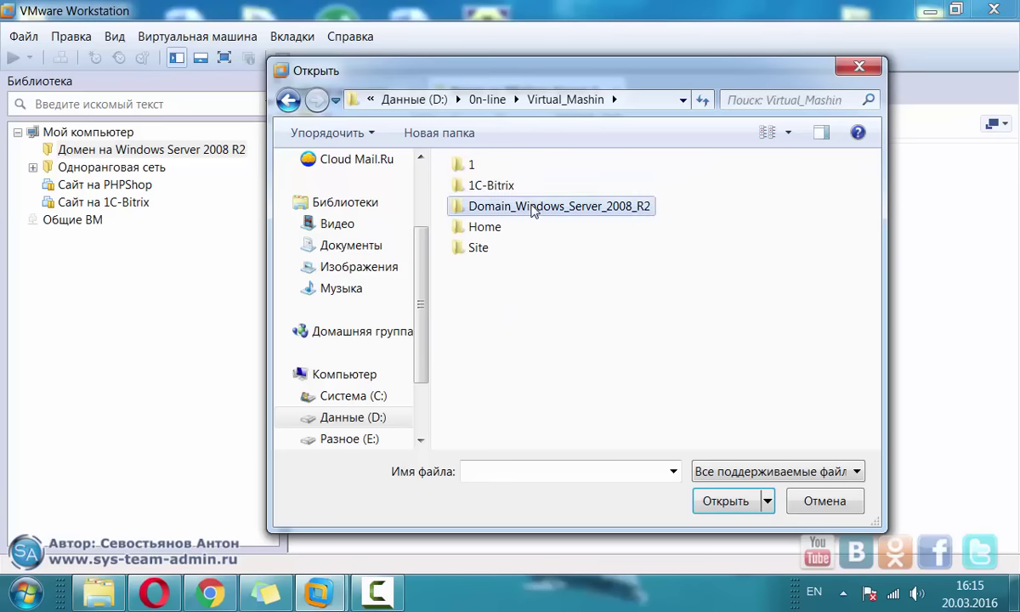
{"action": "double_click", "coordinate": [534, 207]}
{"action": "double_click", "coordinate": [526, 165]}
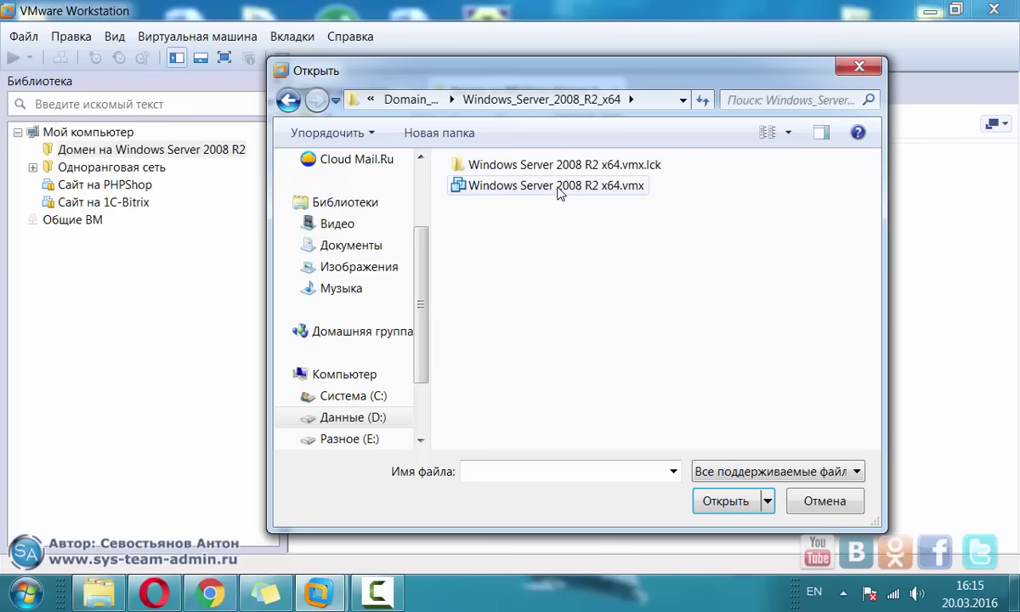
{"action": "left_click", "coordinate": [556, 187]}
{"action": "left_click", "coordinate": [731, 501]}
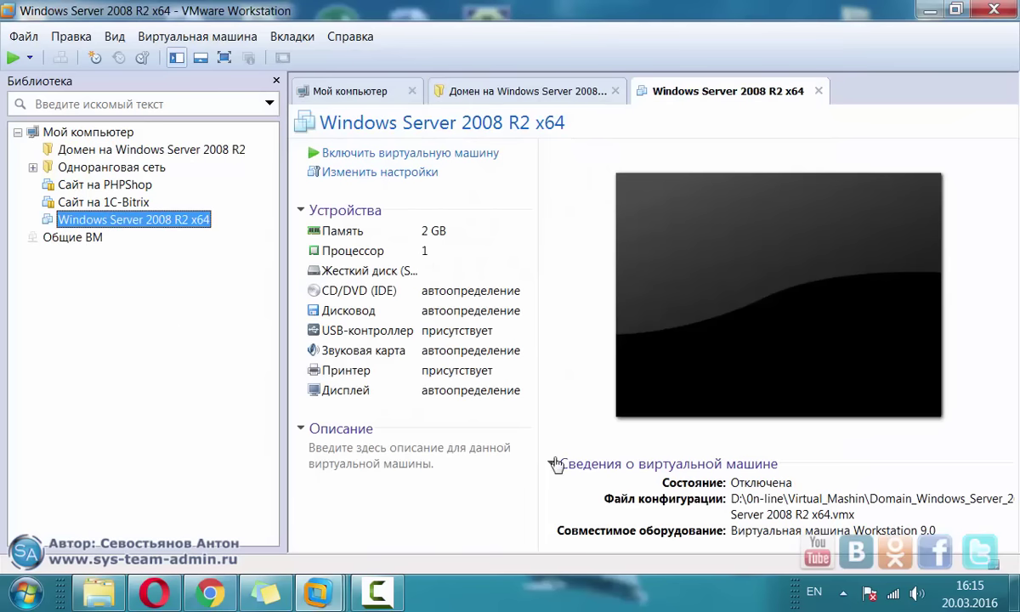
Move the VM into the Домен на Windows Server 2008 R2 folder and close the other tabs.
{"action": "left_click_drag", "start_coordinate": [136, 221], "coordinate": [149, 153]}
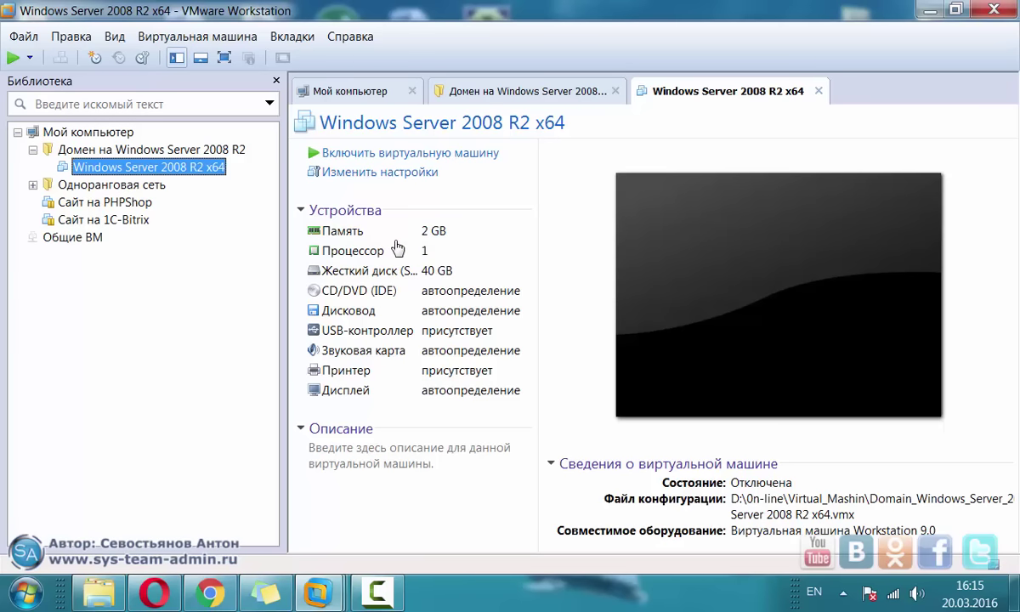
{"action": "left_click", "coordinate": [616, 91]}
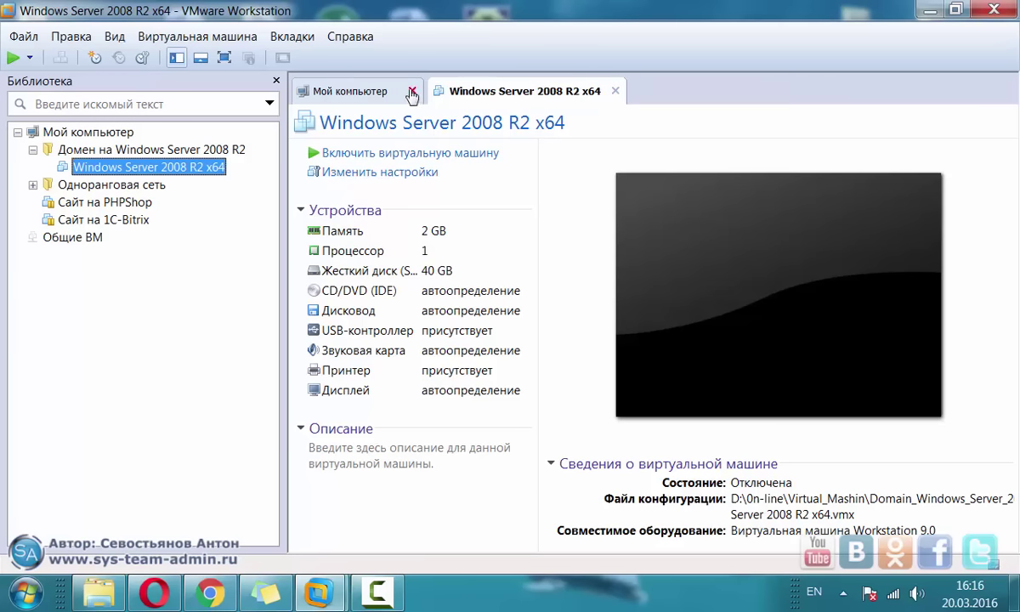
{"action": "left_click", "coordinate": [412, 92]}
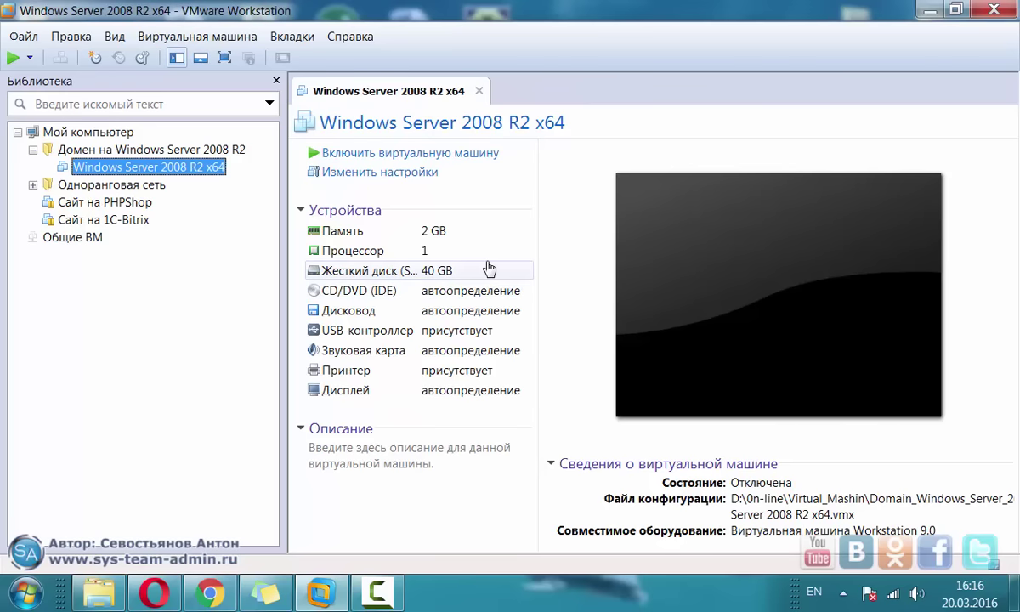
{"action": "left_click", "coordinate": [404, 180]}
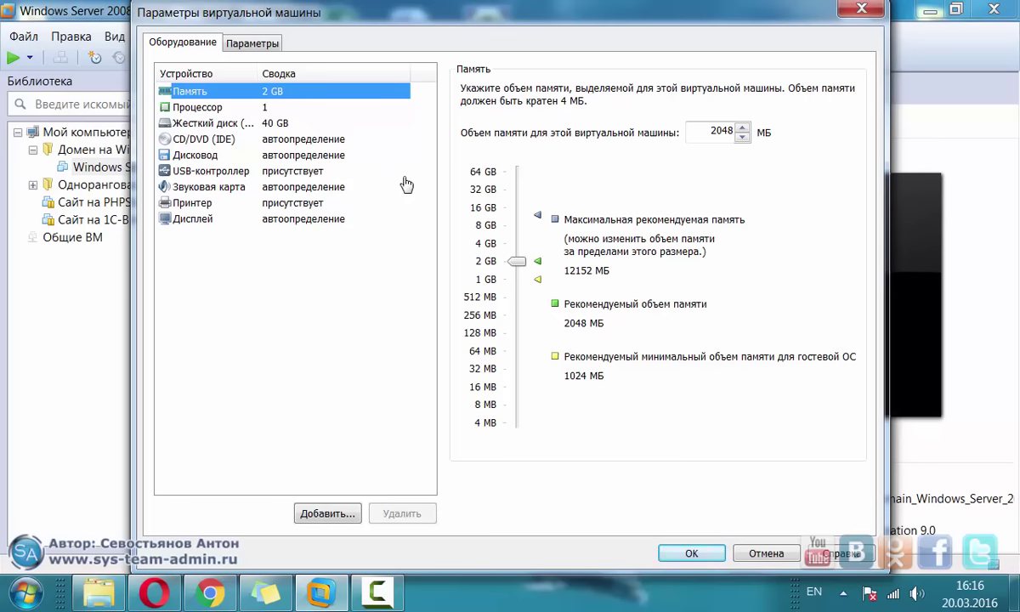
Point the CD/DVD drive to D:\Флэшка\ISO\windows_server_2008_r2_x64.iso and save the settings.
{"action": "left_click", "coordinate": [297, 140]}
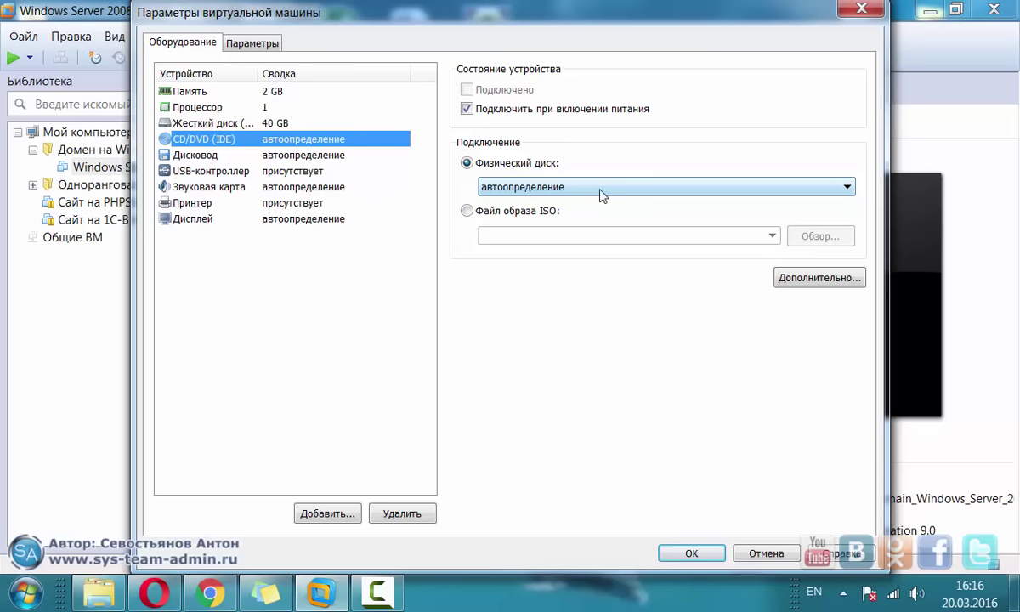
{"action": "left_click", "coordinate": [616, 196]}
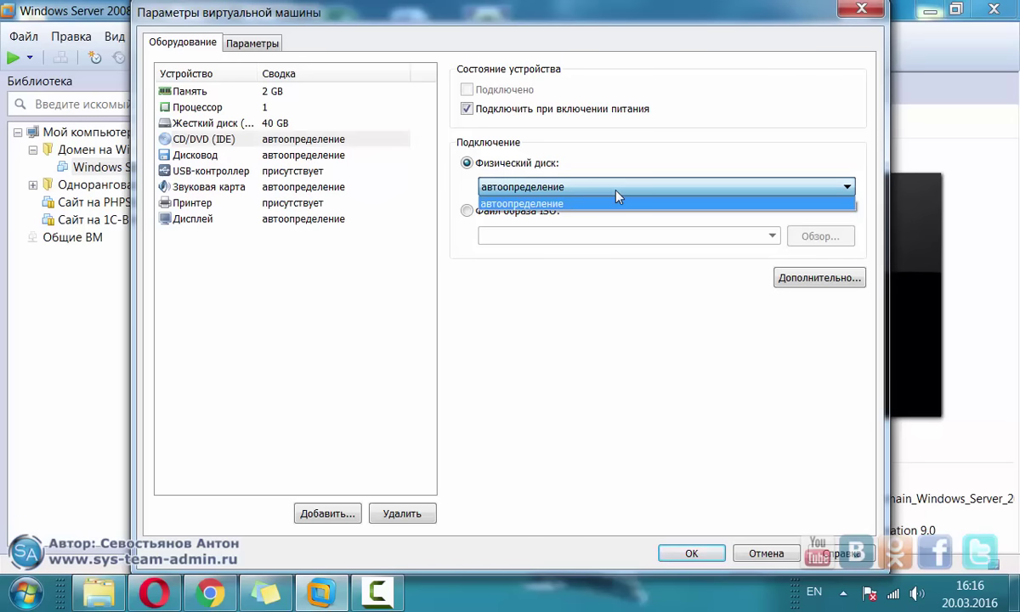
{"action": "left_click", "coordinate": [574, 206]}
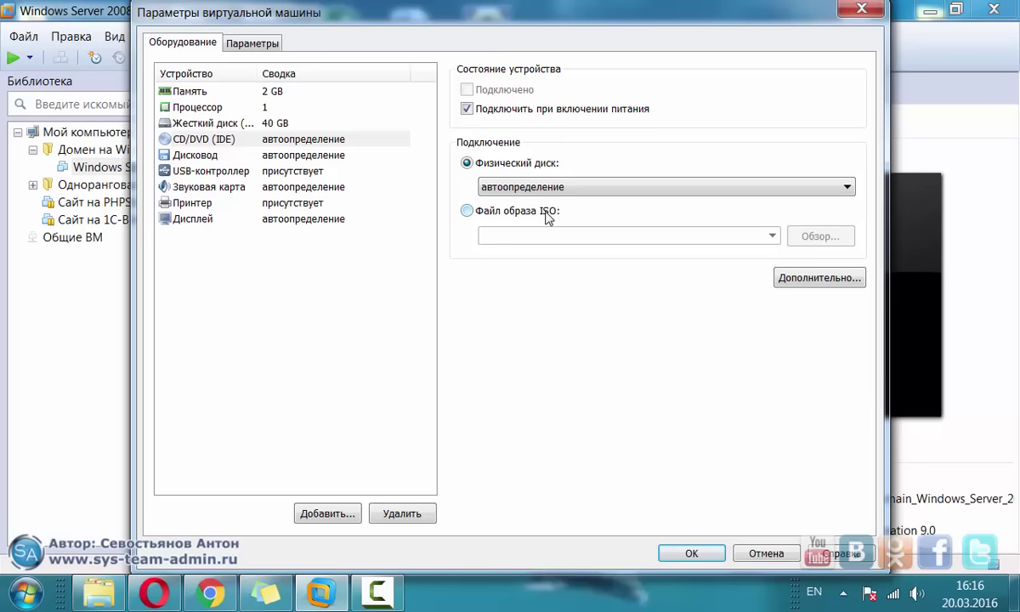
{"action": "left_click", "coordinate": [545, 211]}
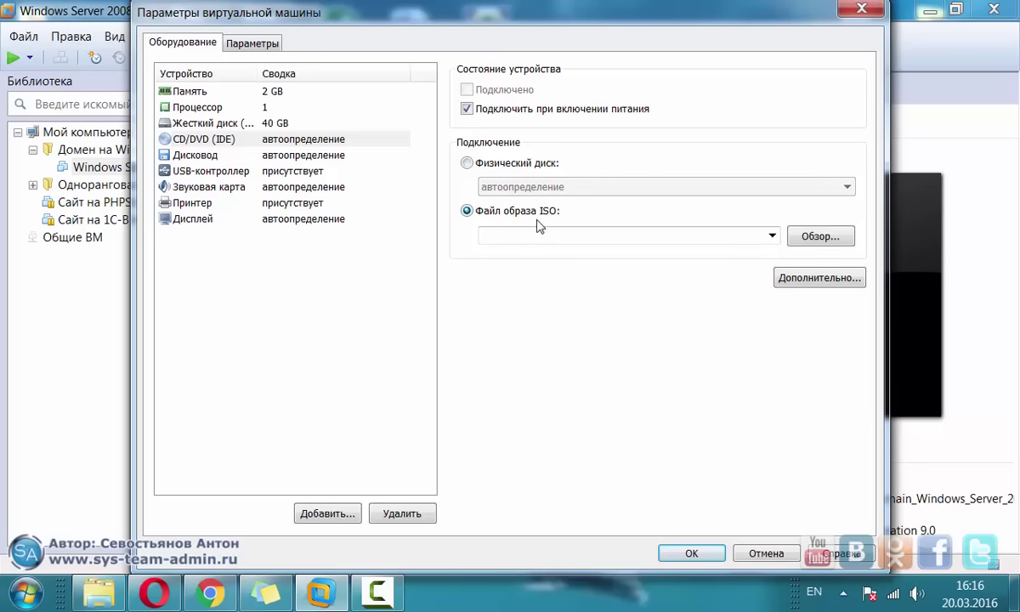
{"action": "left_click", "coordinate": [820, 236]}
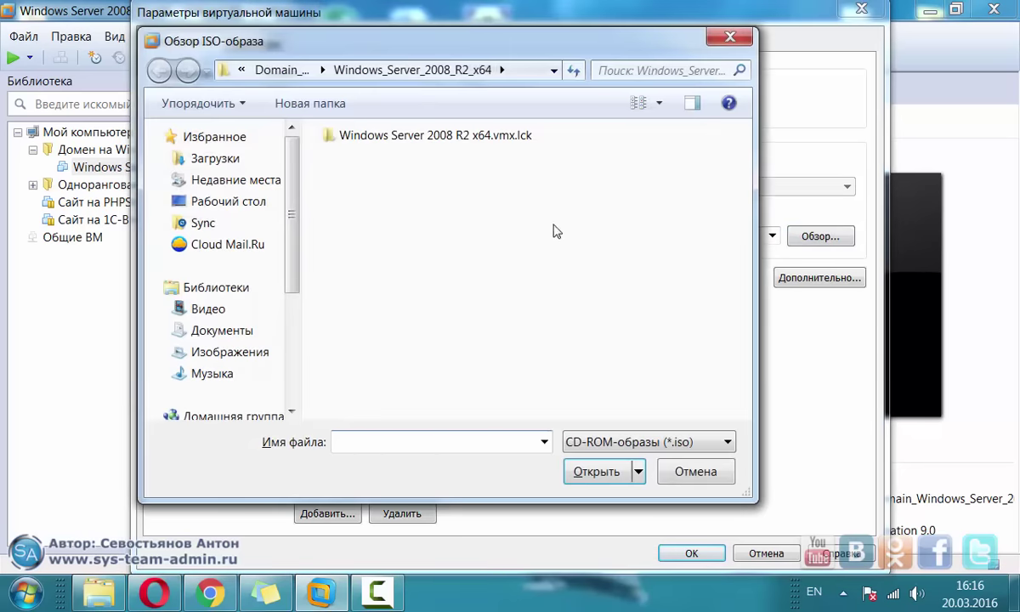
{"action": "scroll", "coordinate": [273, 323], "scroll_direction": "down", "scroll_amount": 3}
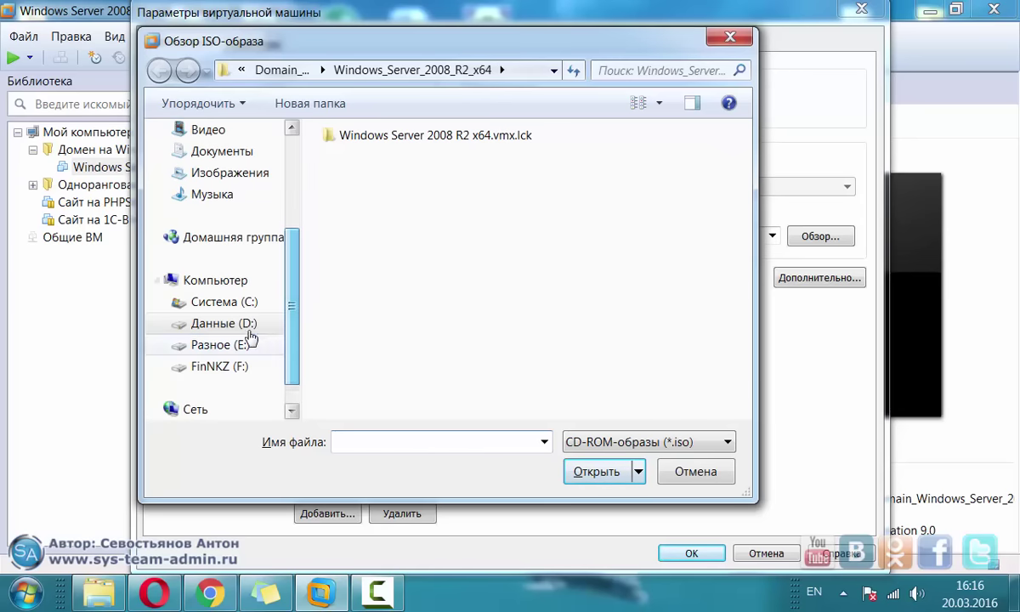
{"action": "left_click", "coordinate": [229, 326]}
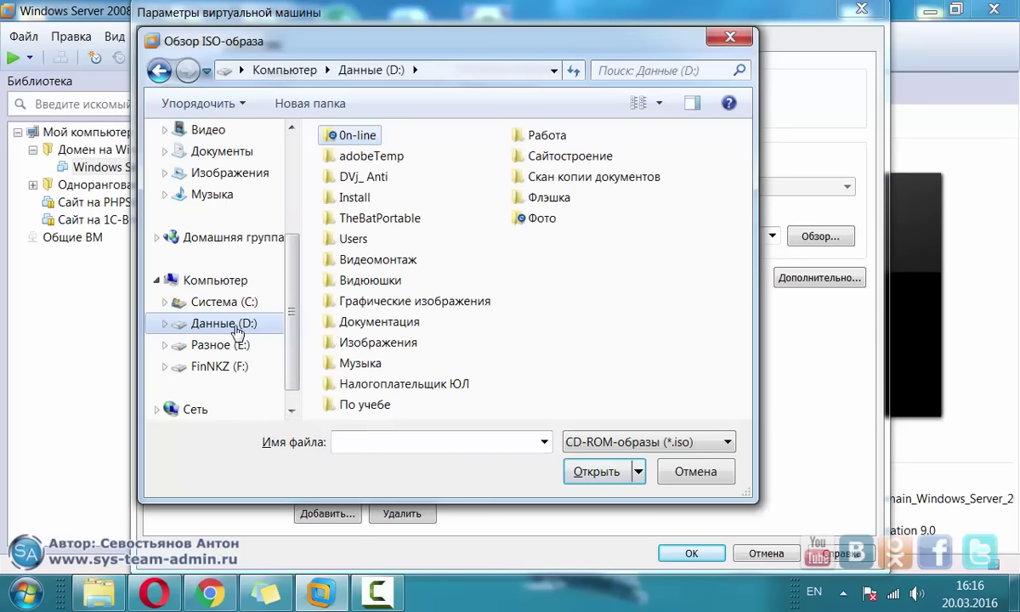
{"action": "double_click", "coordinate": [542, 199]}
{"action": "double_click", "coordinate": [365, 299]}
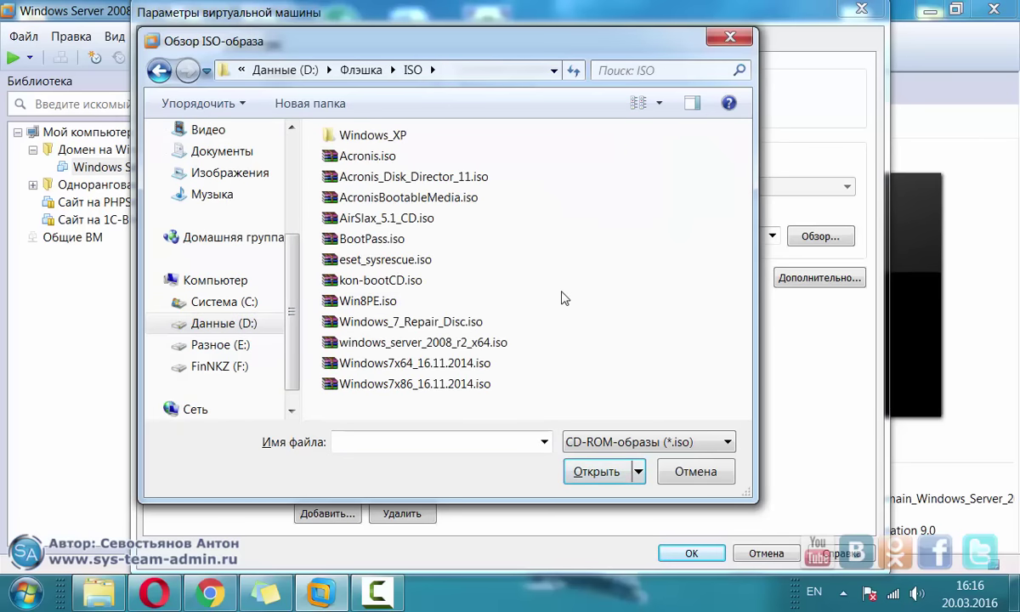
{"action": "left_click", "coordinate": [465, 342]}
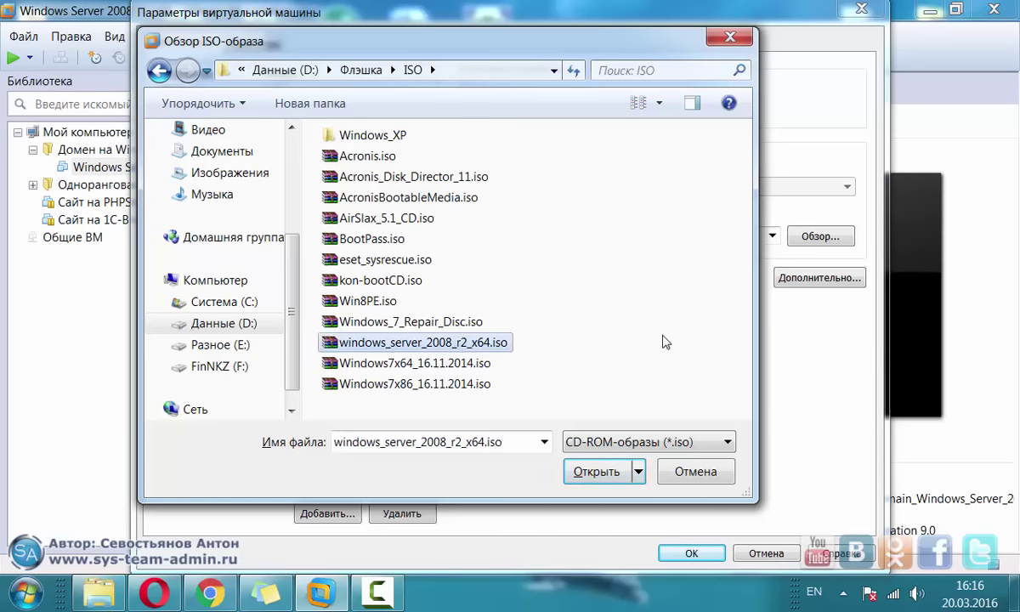
{"action": "left_click", "coordinate": [596, 472]}
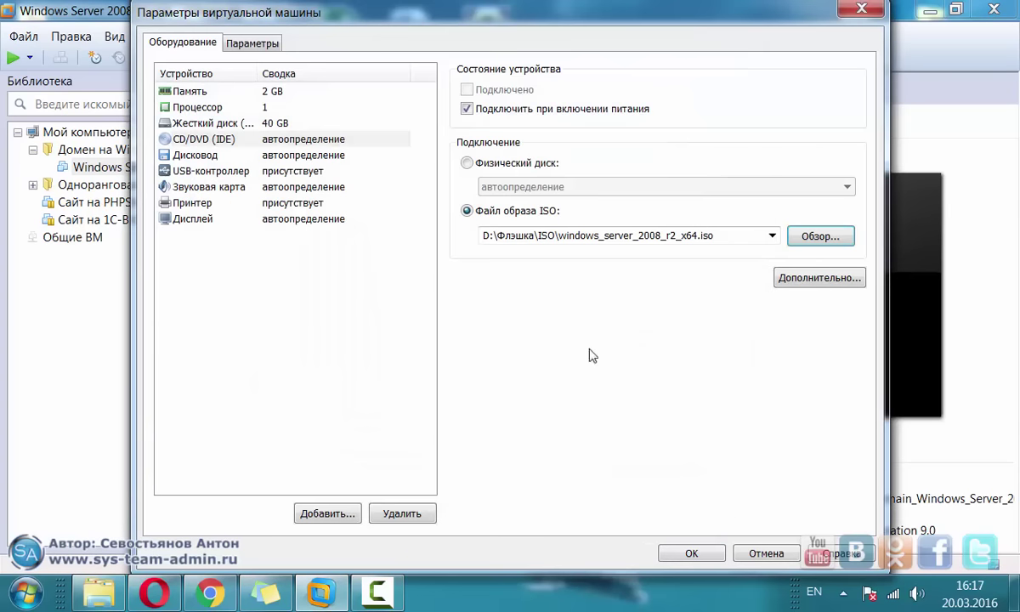
{"action": "left_click", "coordinate": [691, 553]}
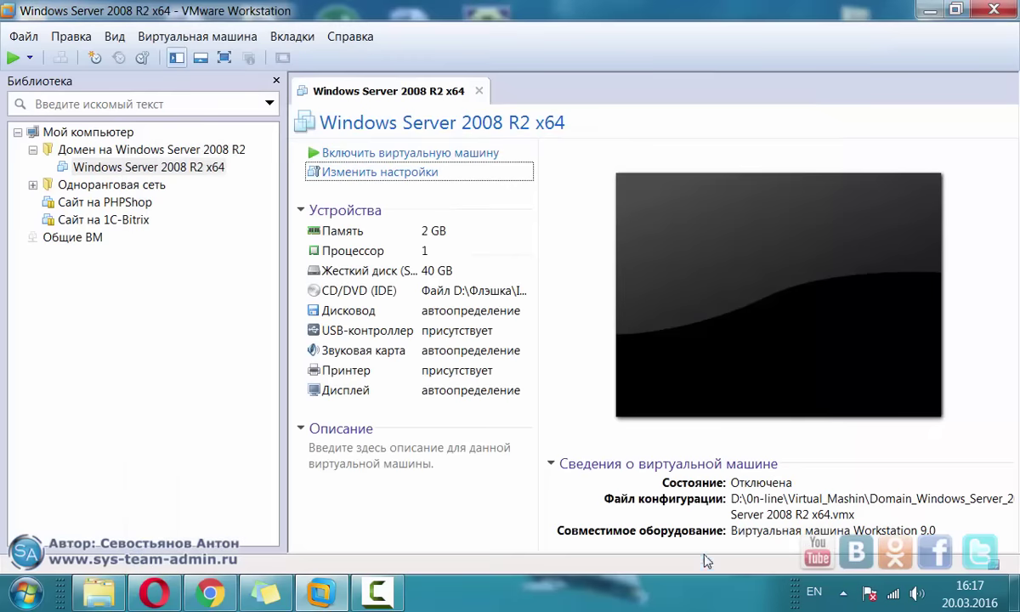
Power on the virtual machine and enter BIOS setup with F2.
{"action": "left_click", "coordinate": [421, 157]}
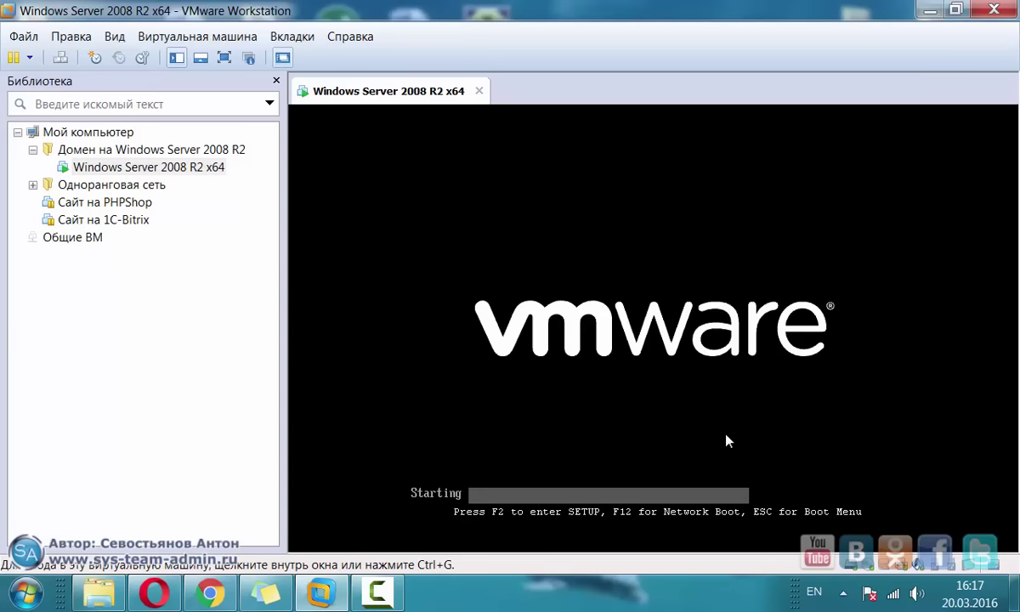
{"action": "left_click", "coordinate": [728, 439]}
{"action": "key", "text": "F2"}
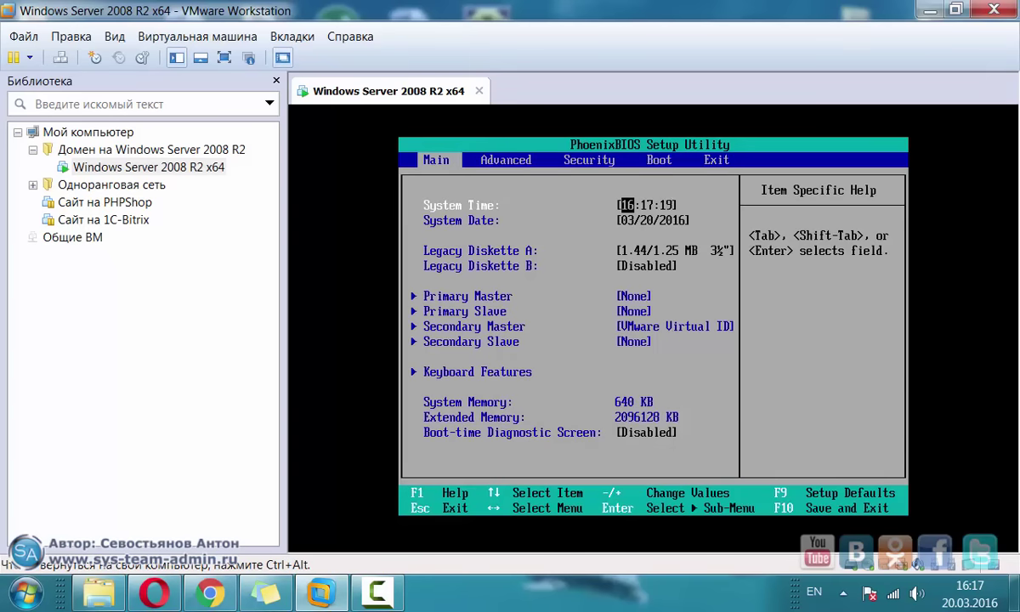
Set the boot order to CD-ROM Drive first and Hard Drive second.
{"action": "key", "text": "Right"}
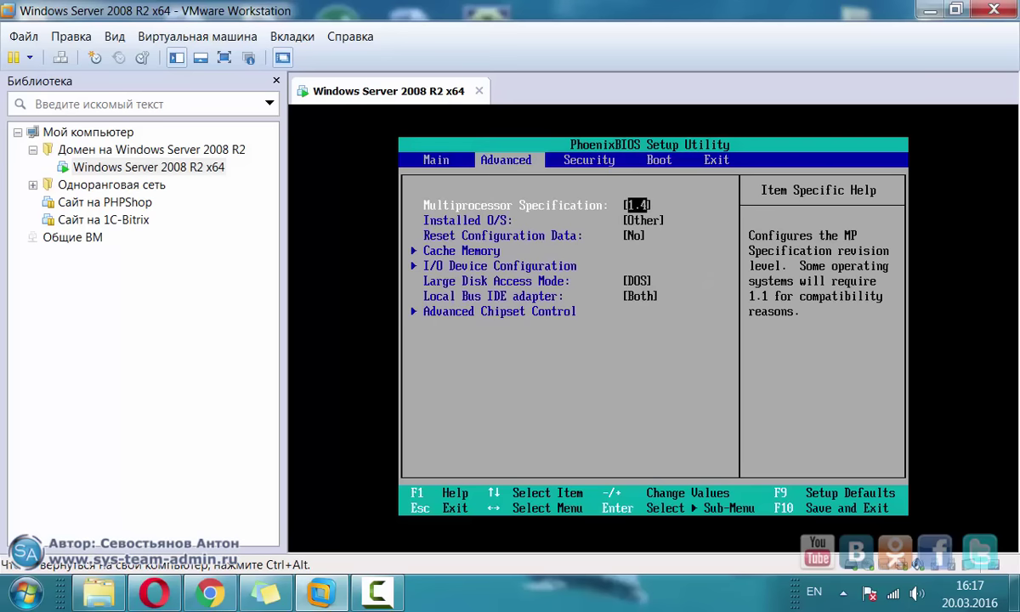
{"action": "key", "text": "Right"}
{"action": "key", "text": "Right"}
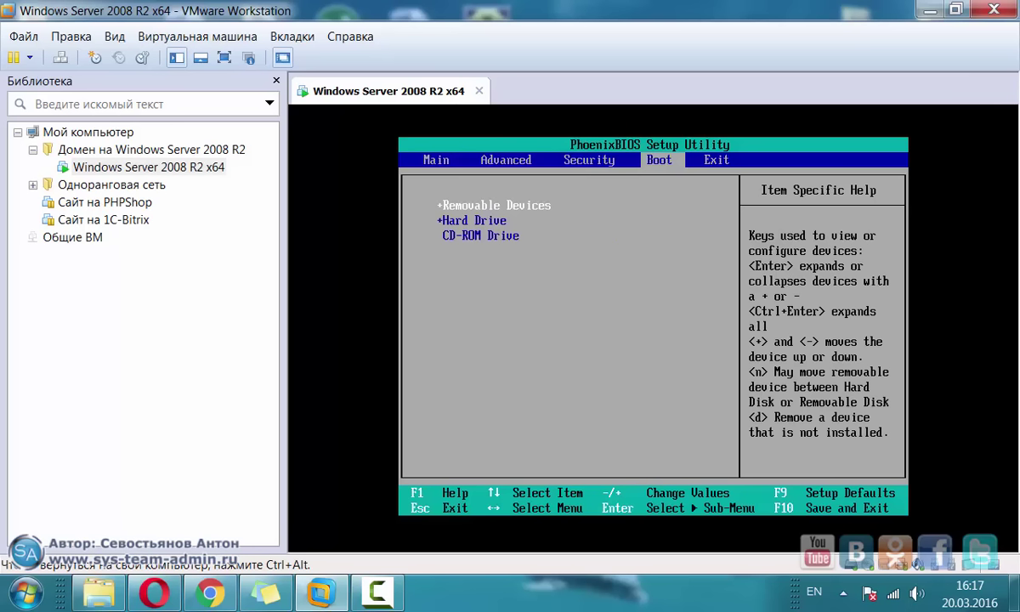
{"action": "key", "text": "Down"}
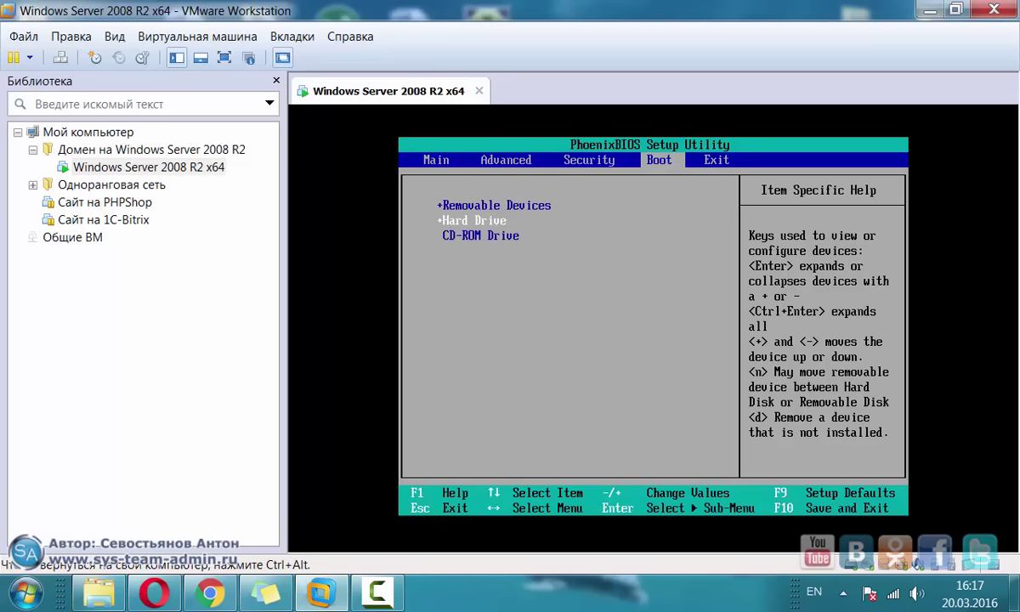
{"action": "key", "text": "Down"}
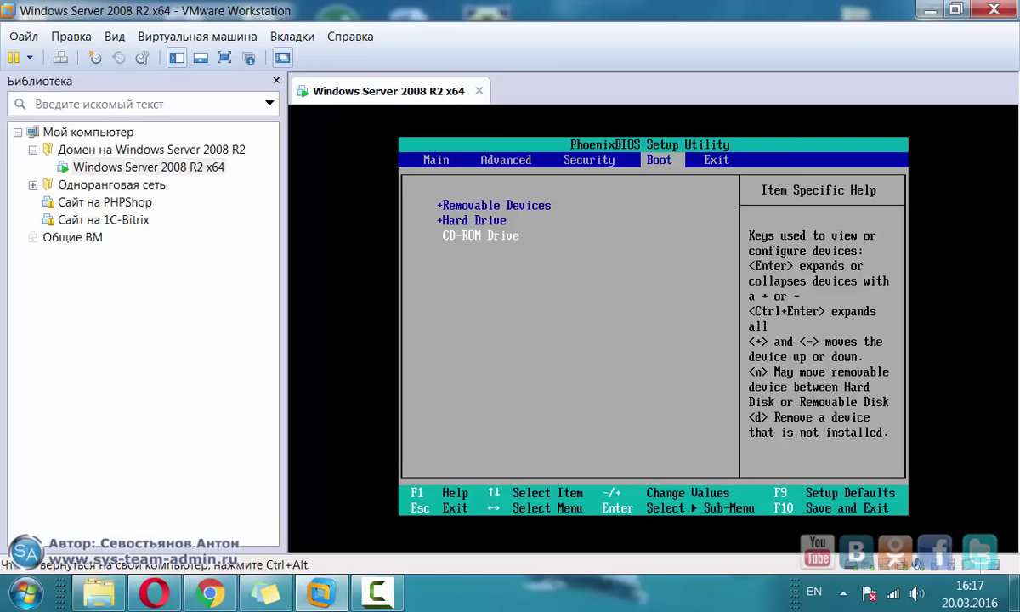
{"action": "key", "text": "plus"}
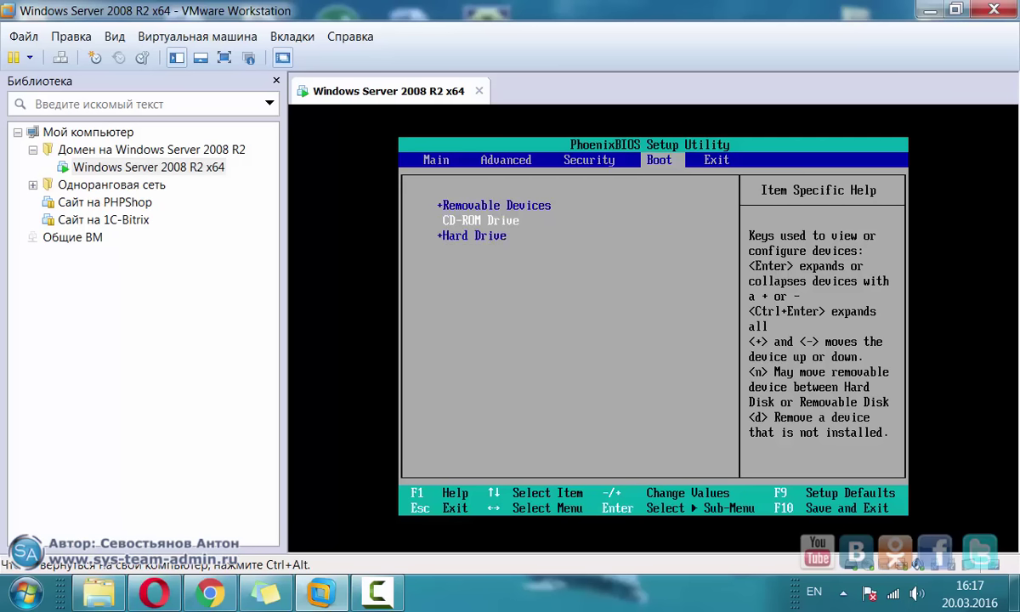
{"action": "key", "text": "plus"}
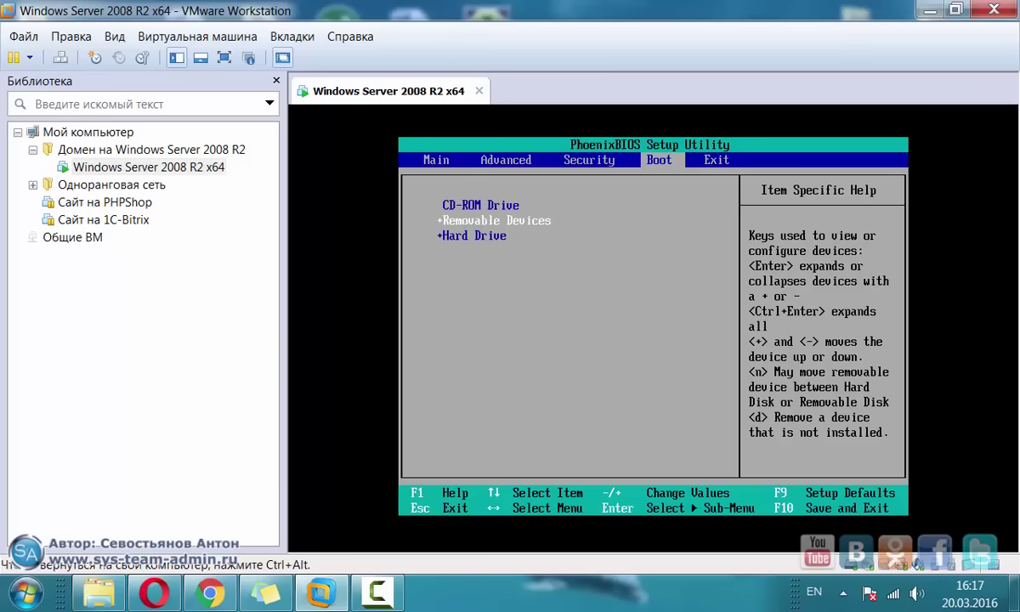
{"action": "key", "text": "Down"}
{"action": "key", "text": "Down"}
{"action": "key", "text": "plus"}
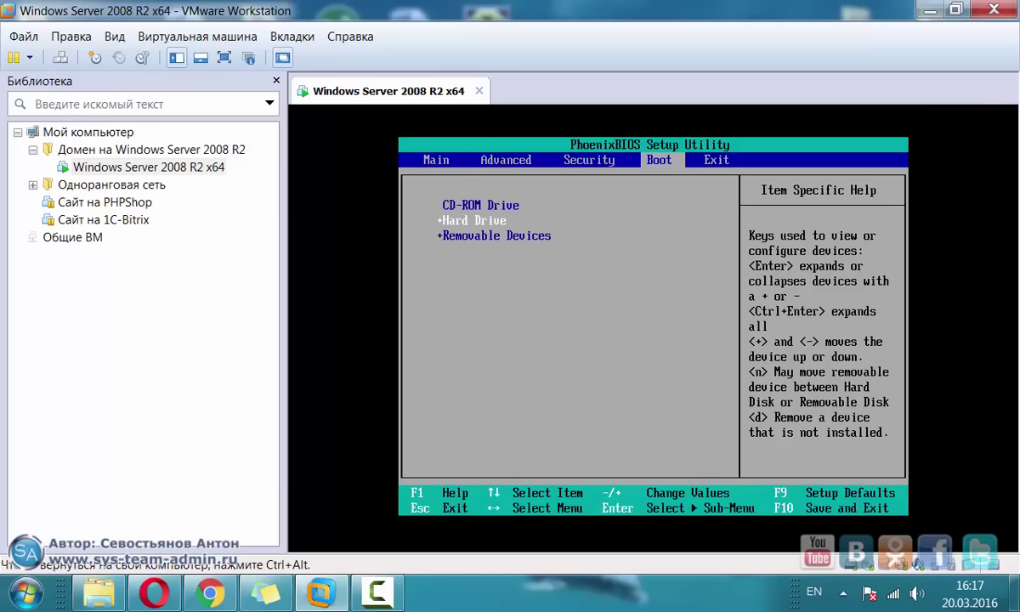
Exit BIOS saving changes and boot the VM from the installation ISO.
{"action": "key", "text": "Right"}
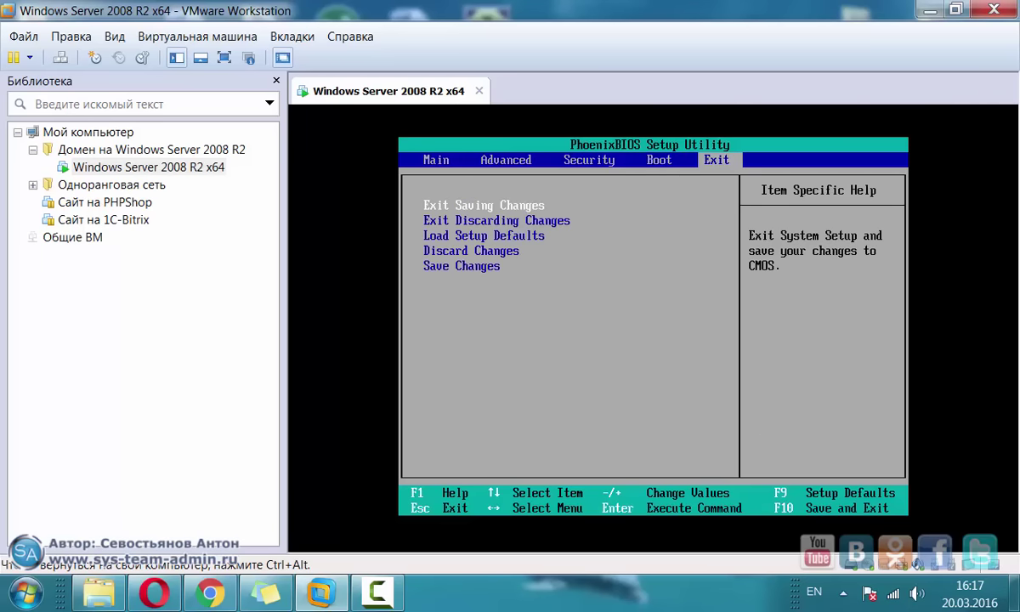
{"action": "key", "text": "Return"}
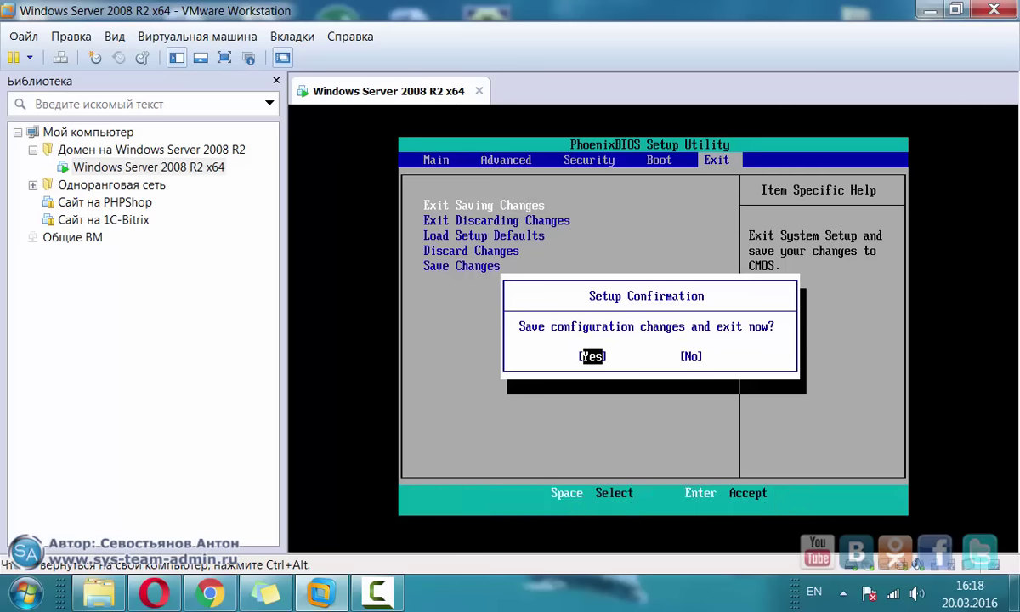
{"action": "key", "text": "Return"}
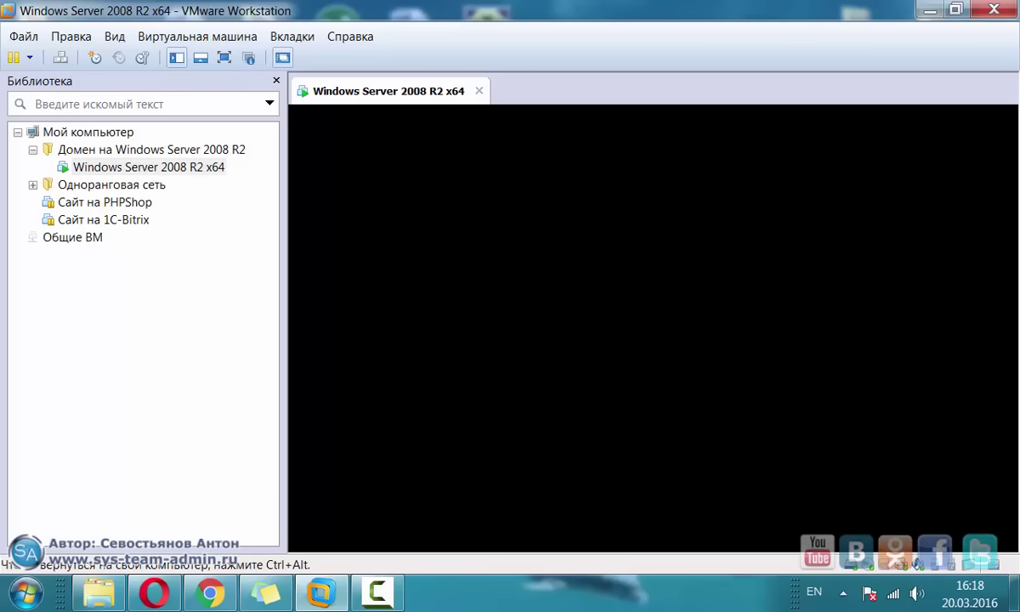
{"action": "key", "text": "ctrl+alt+Return"}
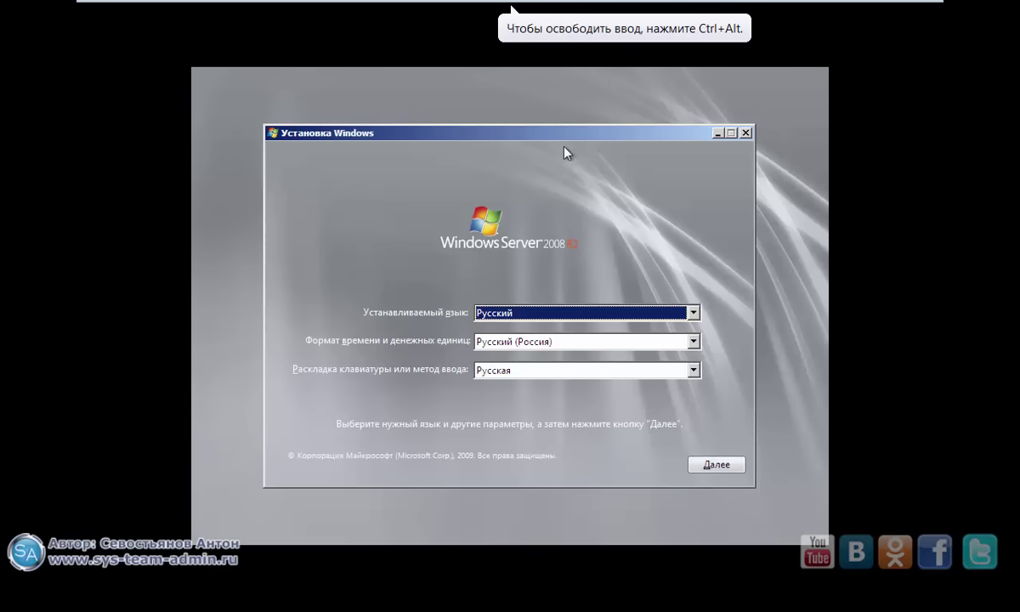
Keep the Russian language settings, start installation, and pick Windows Server 2008 R2 Enterprise (полная установка).
{"action": "left_click", "coordinate": [719, 466]}
{"action": "left_click", "coordinate": [494, 288]}
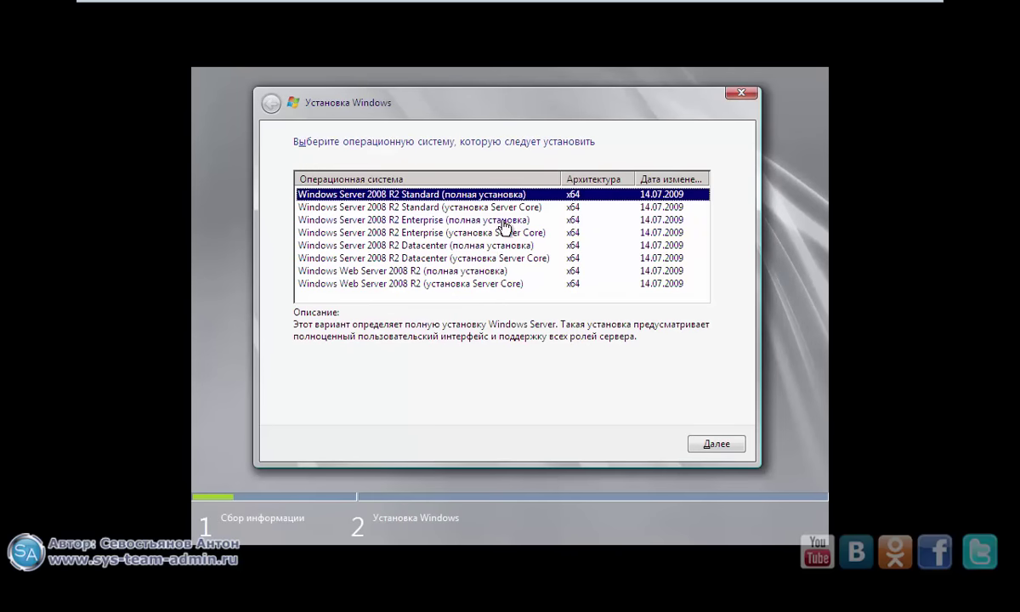
{"action": "left_click", "coordinate": [506, 220]}
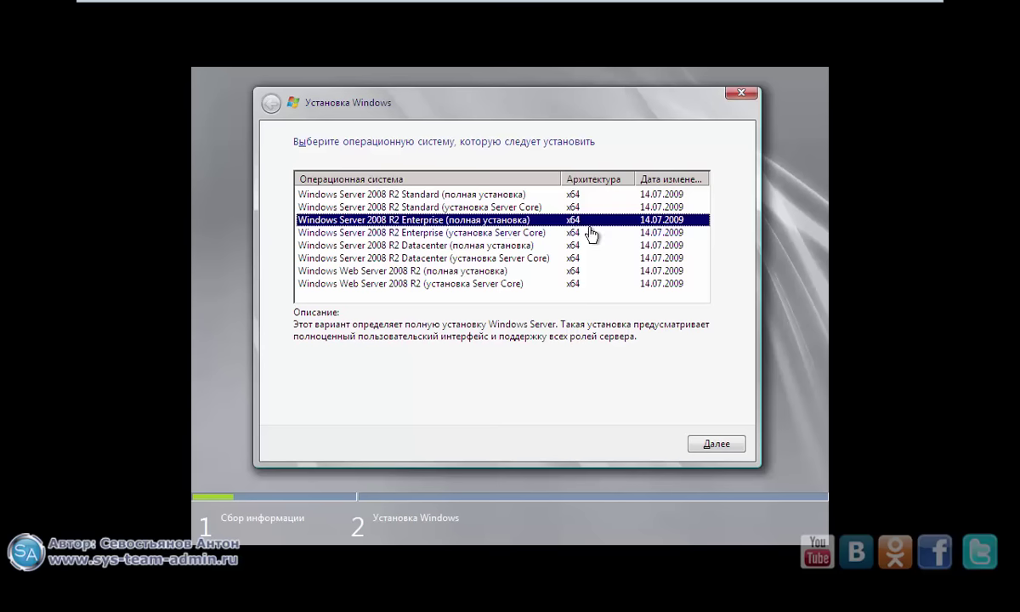
Accept the licence terms (Я принимаю условия лицензии) and continue.
{"action": "left_click", "coordinate": [718, 445]}
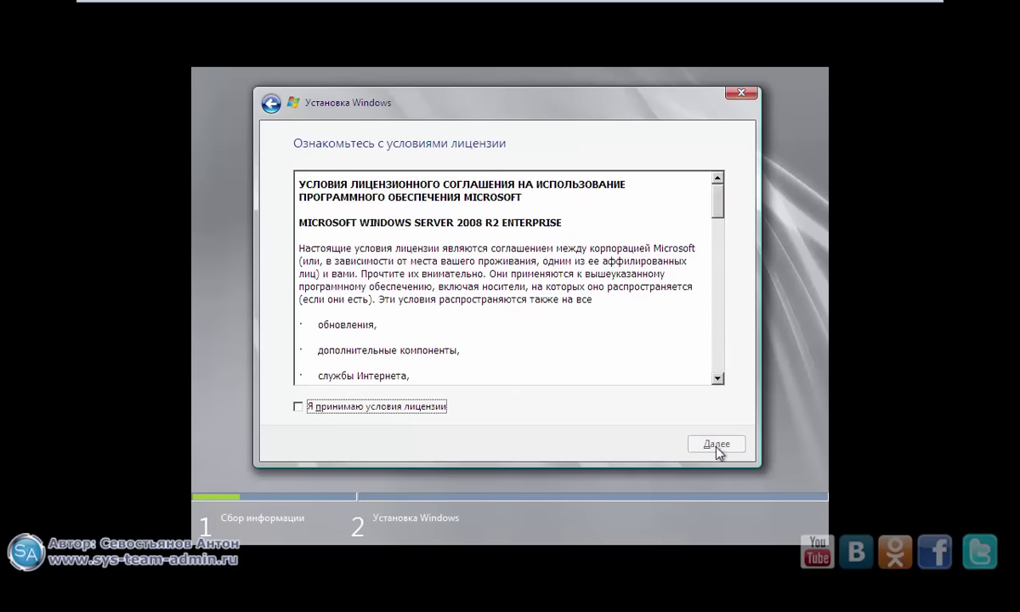
{"action": "left_click", "coordinate": [316, 407]}
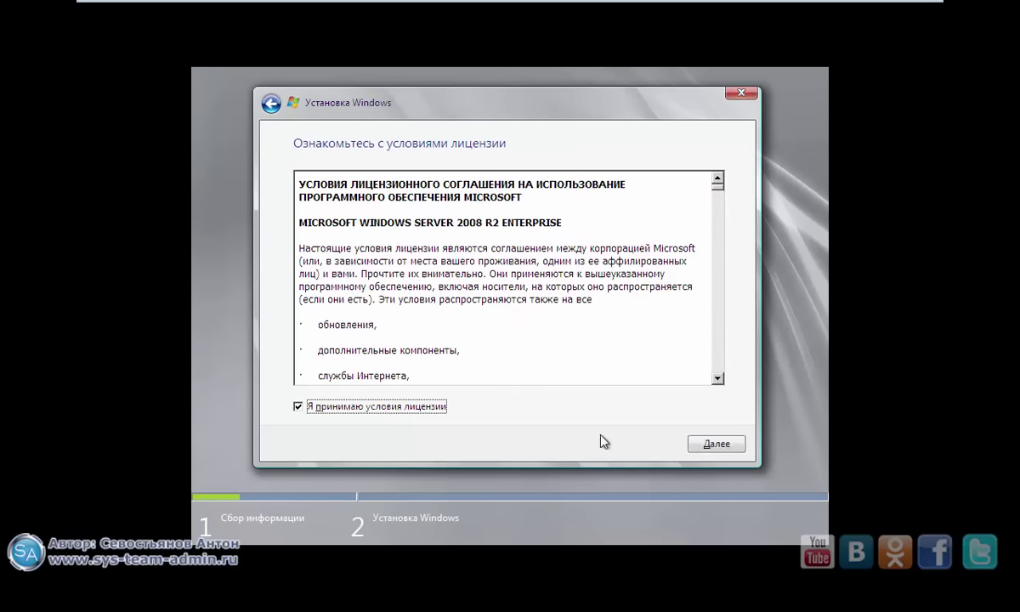
{"action": "left_click", "coordinate": [716, 445]}
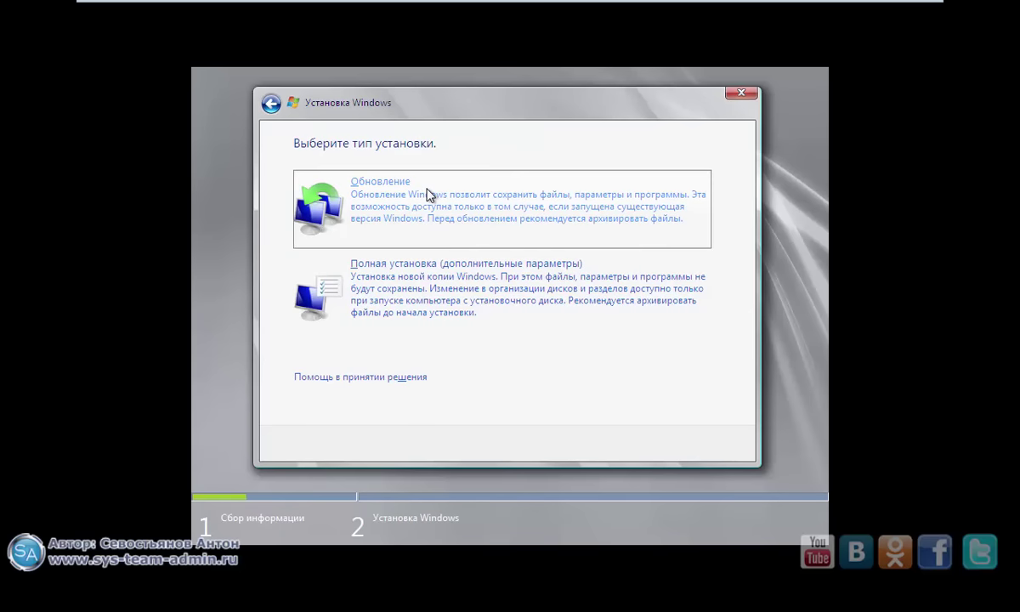
Choose a full installation and create a 2000 MB partition, accepting the extra system-partition notice.
{"action": "left_click", "coordinate": [453, 300]}
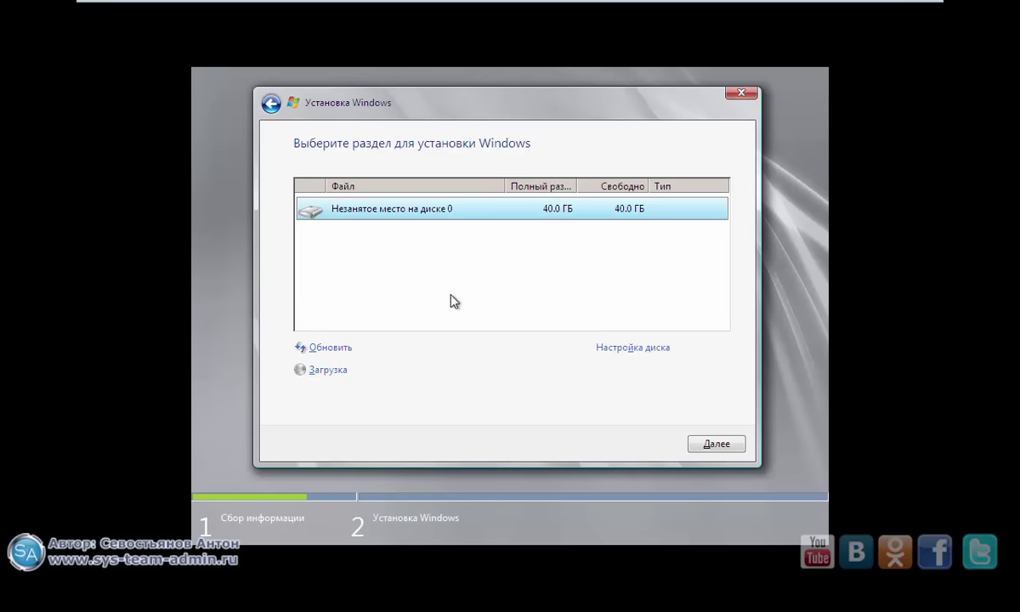
{"action": "left_click", "coordinate": [639, 349]}
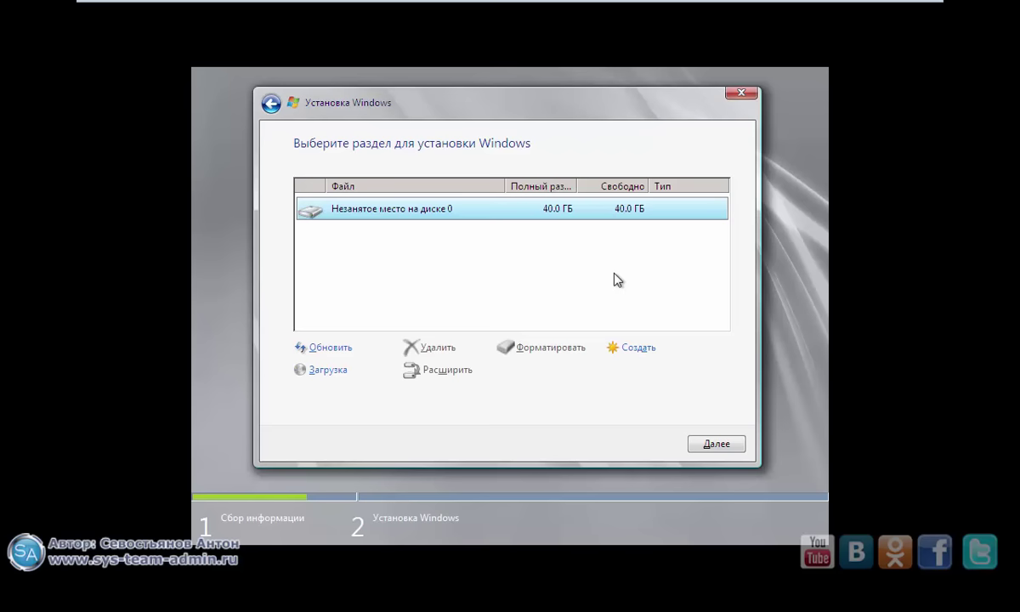
{"action": "left_click", "coordinate": [636, 349]}
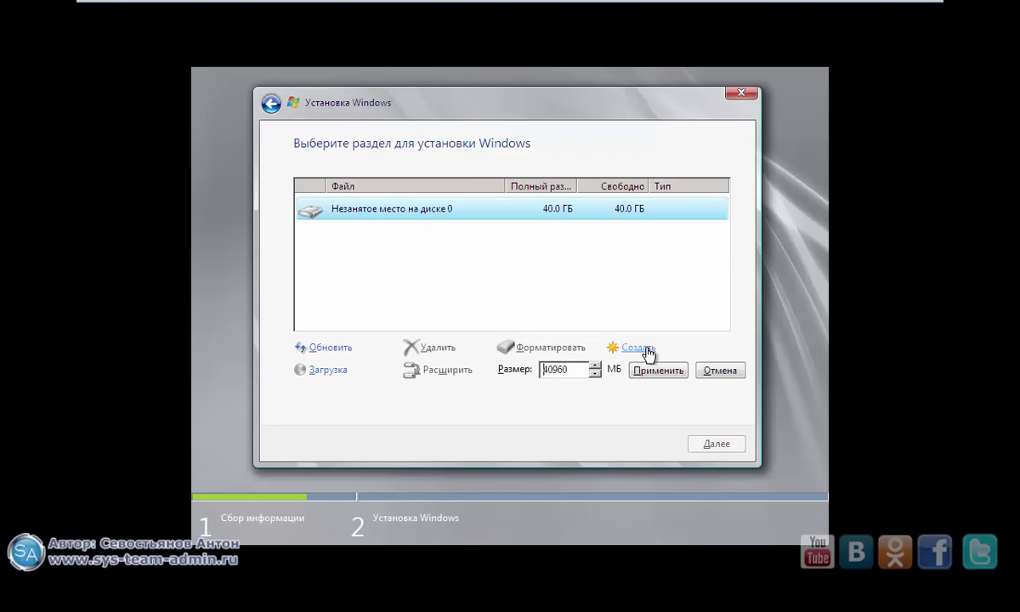
{"action": "left_click_drag", "start_coordinate": [582, 369], "coordinate": [540, 371]}
{"action": "type", "text": "20000"}
{"action": "left_click", "coordinate": [657, 370]}
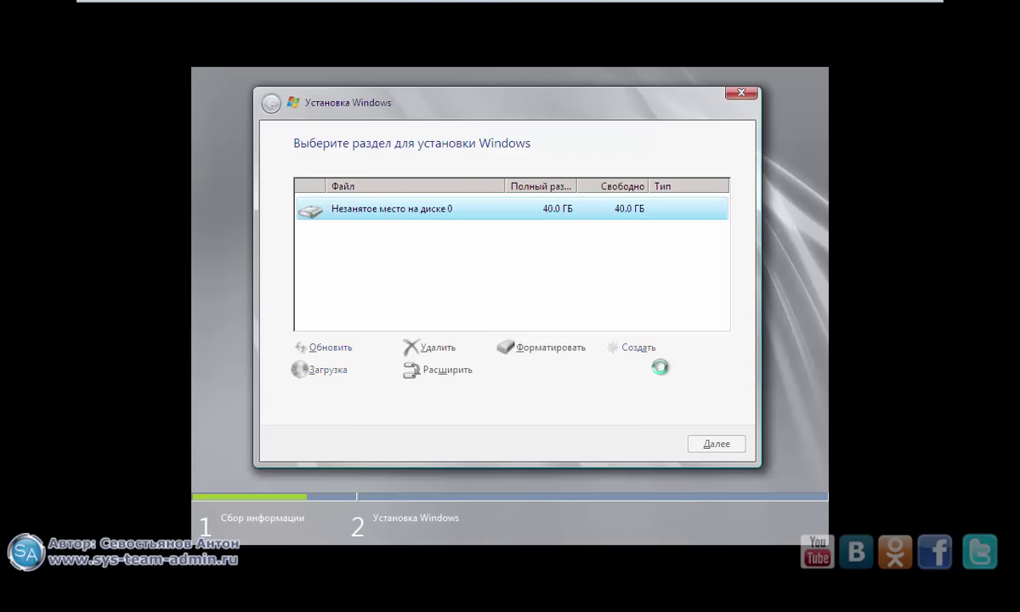
{"action": "left_click", "coordinate": [626, 372]}
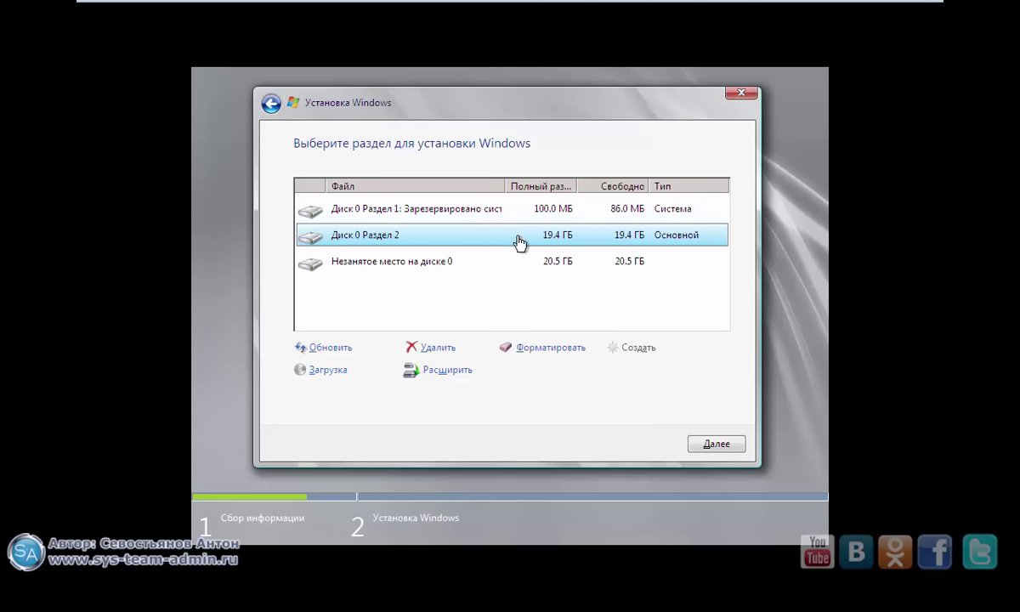
Delete Раздел 2 and extend Раздел 1 by 20000 MB.
{"action": "left_click", "coordinate": [448, 351]}
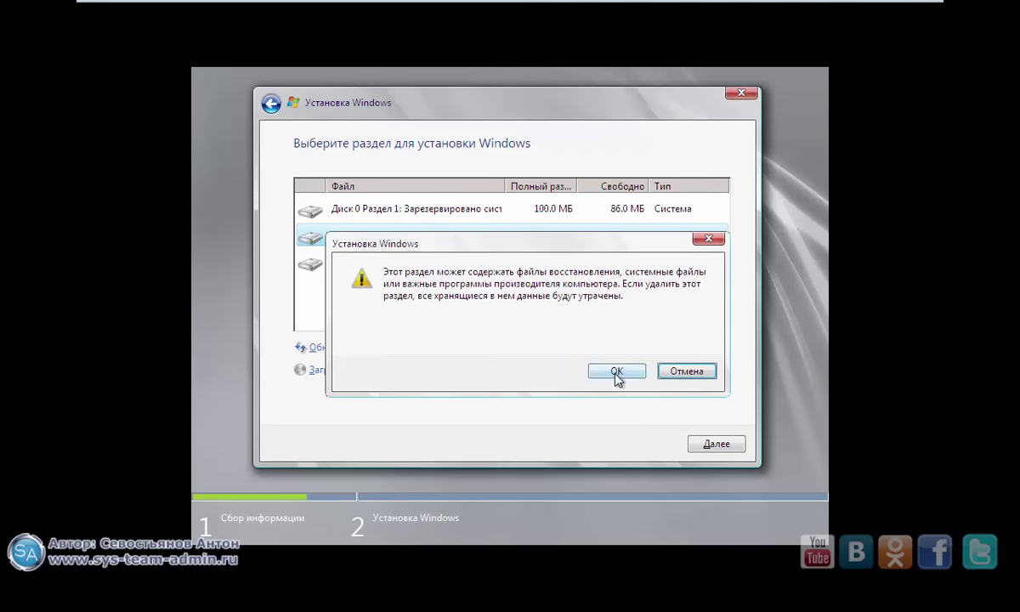
{"action": "left_click", "coordinate": [576, 353]}
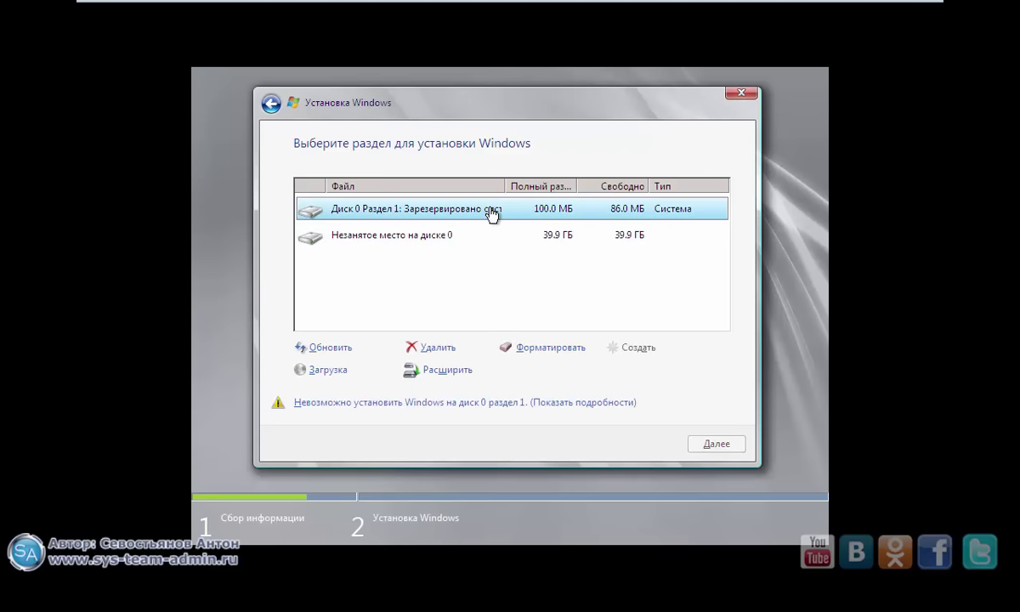
{"action": "left_click", "coordinate": [463, 371]}
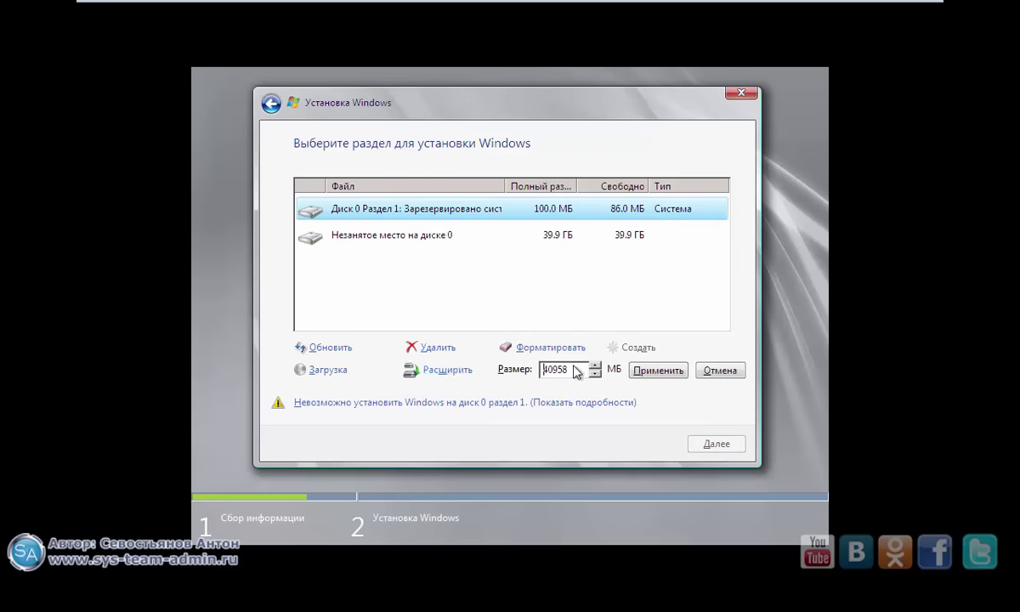
{"action": "key", "text": "shift+End"}
{"action": "type", "text": "20000"}
{"action": "left_click", "coordinate": [678, 371]}
{"action": "left_click", "coordinate": [606, 369]}
Create a partition from the remaining free space, then install Windows on Раздел 1.
{"action": "left_click", "coordinate": [510, 236]}
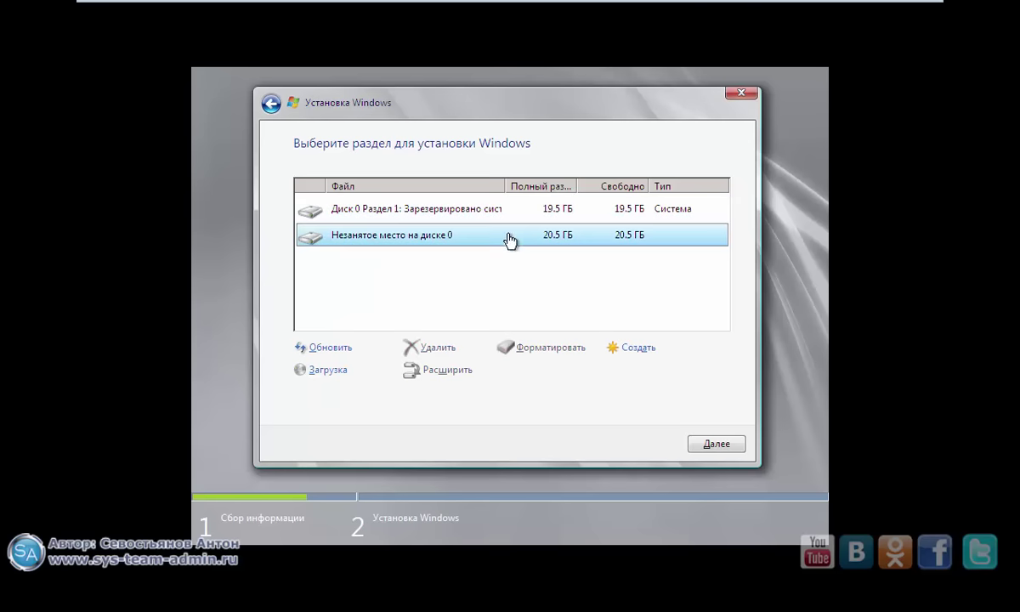
{"action": "left_click", "coordinate": [633, 348]}
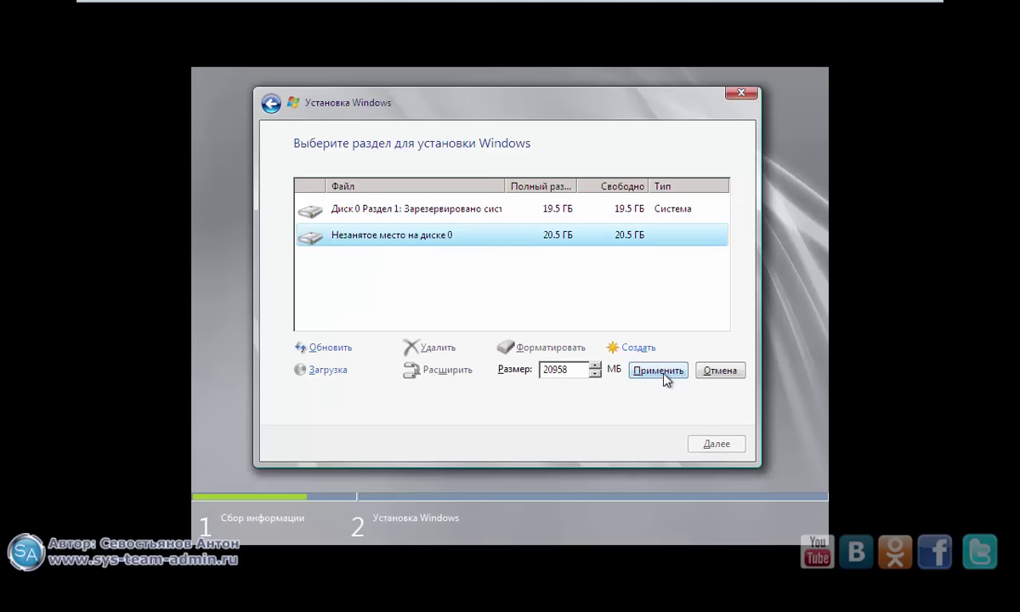
{"action": "left_click", "coordinate": [656, 371]}
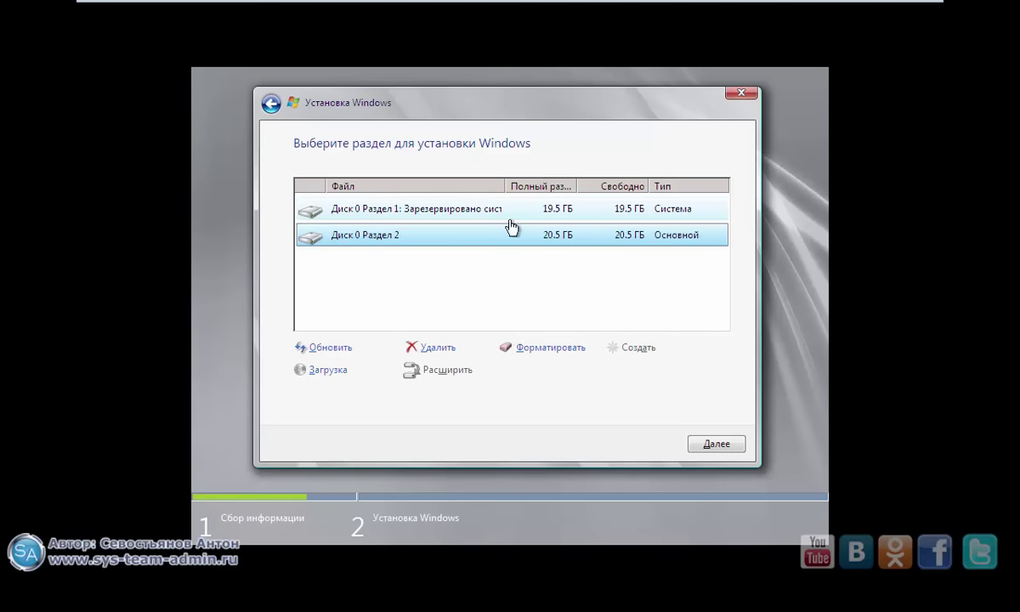
{"action": "left_click", "coordinate": [474, 217]}
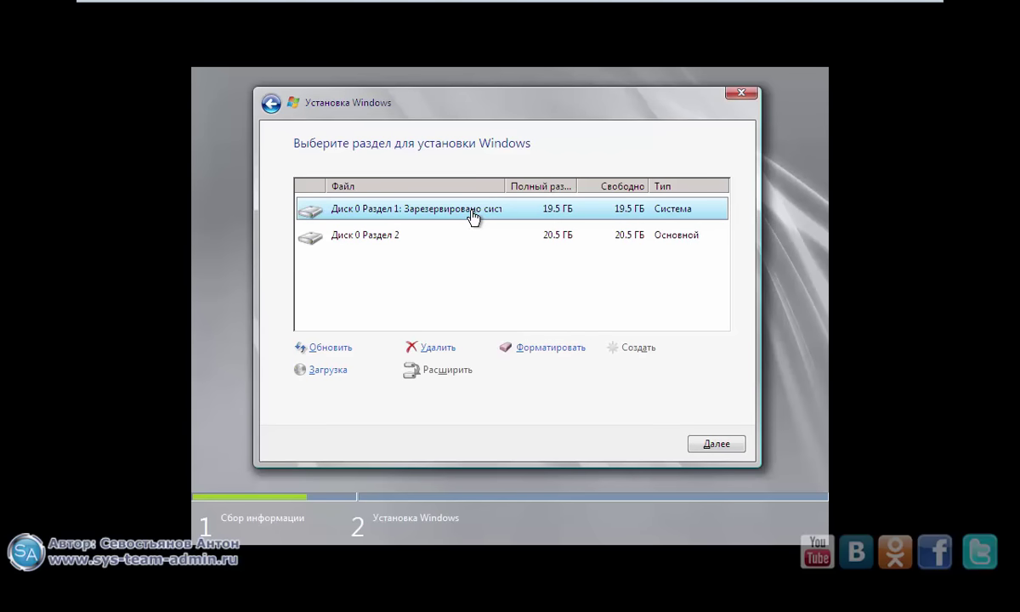
{"action": "left_click", "coordinate": [710, 445]}
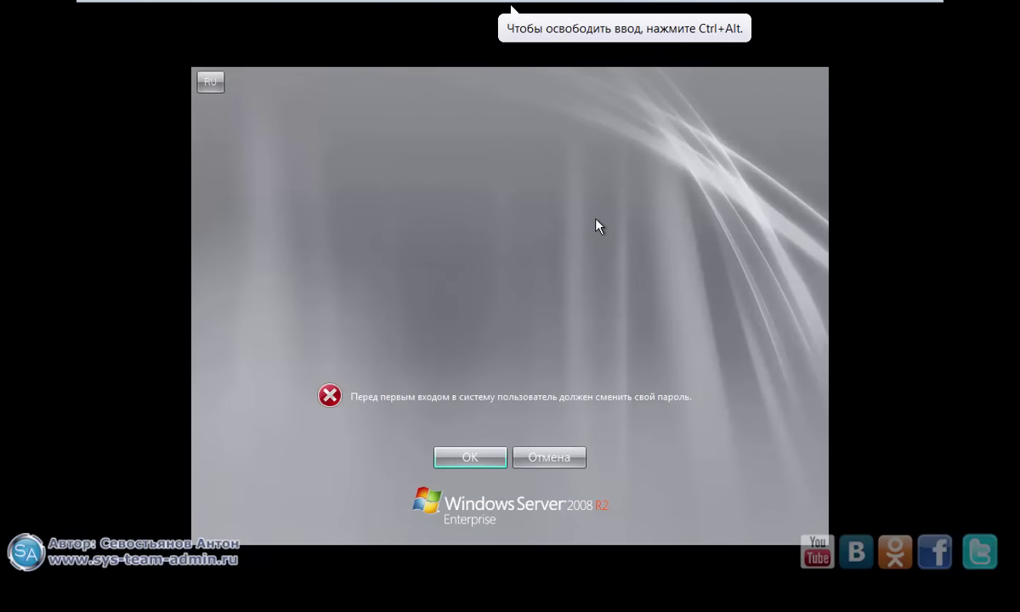
Confirm the must-change-password notice to open the Администратор new-password form.
{"action": "left_click", "coordinate": [486, 456]}
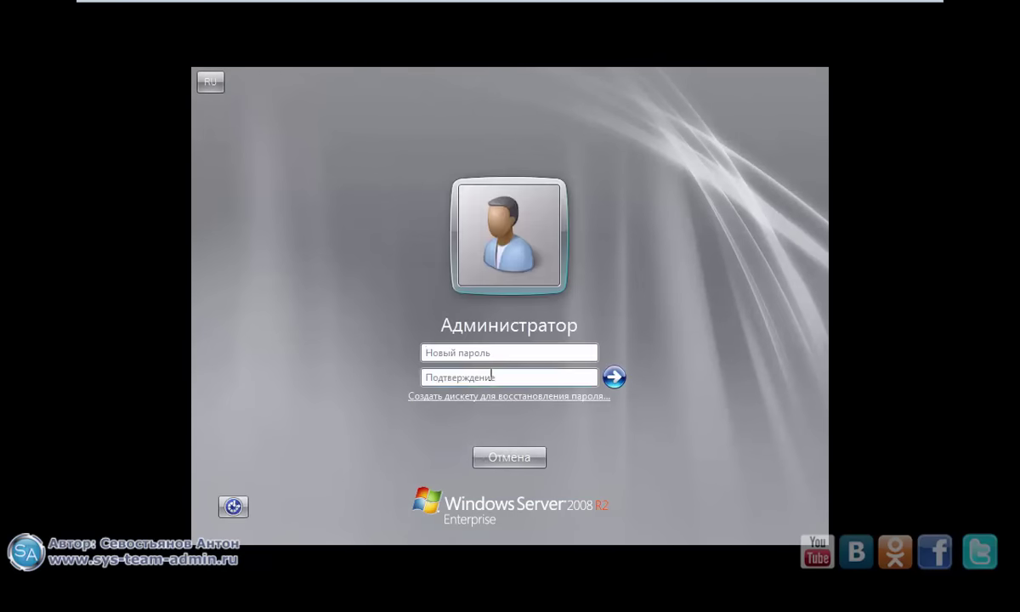
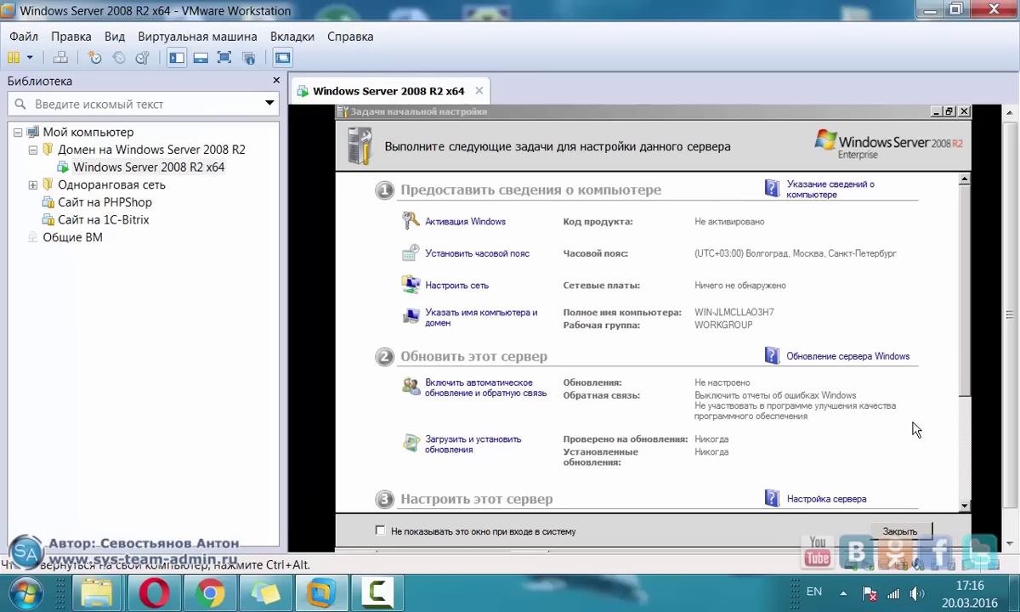
Switch input control back and forth between the host and the Windows Server guest.
{"action": "key", "text": "ctrl+alt"}
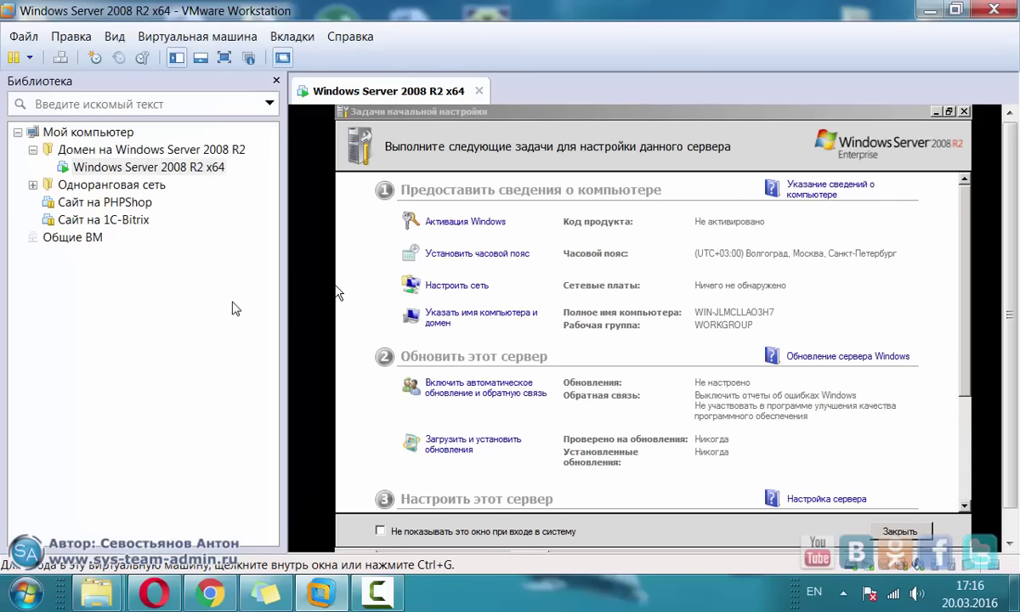
{"action": "left_click", "coordinate": [306, 310]}
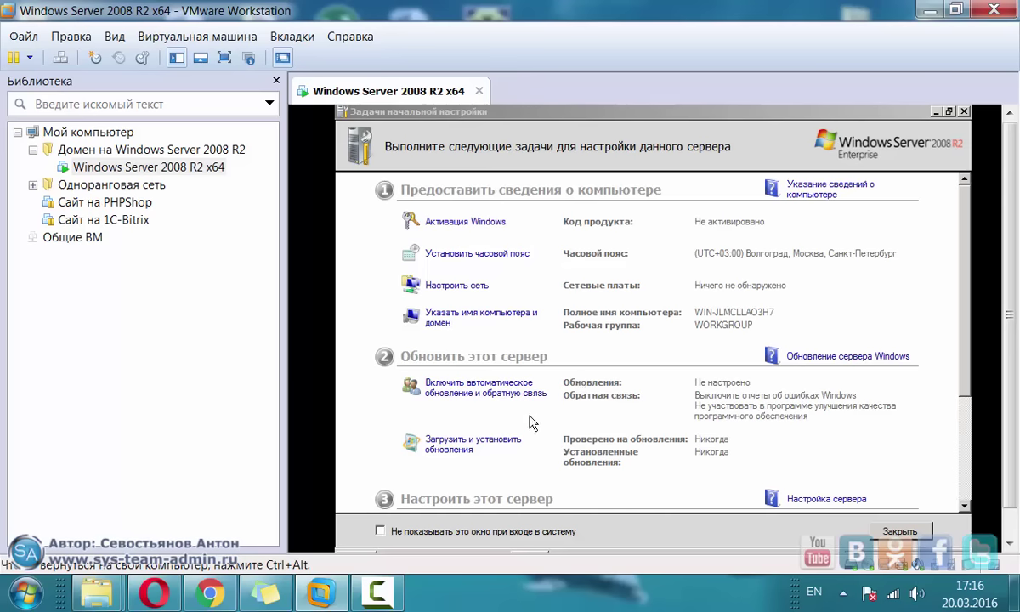
{"action": "scroll", "coordinate": [646, 306], "scroll_direction": "down", "scroll_amount": 1}
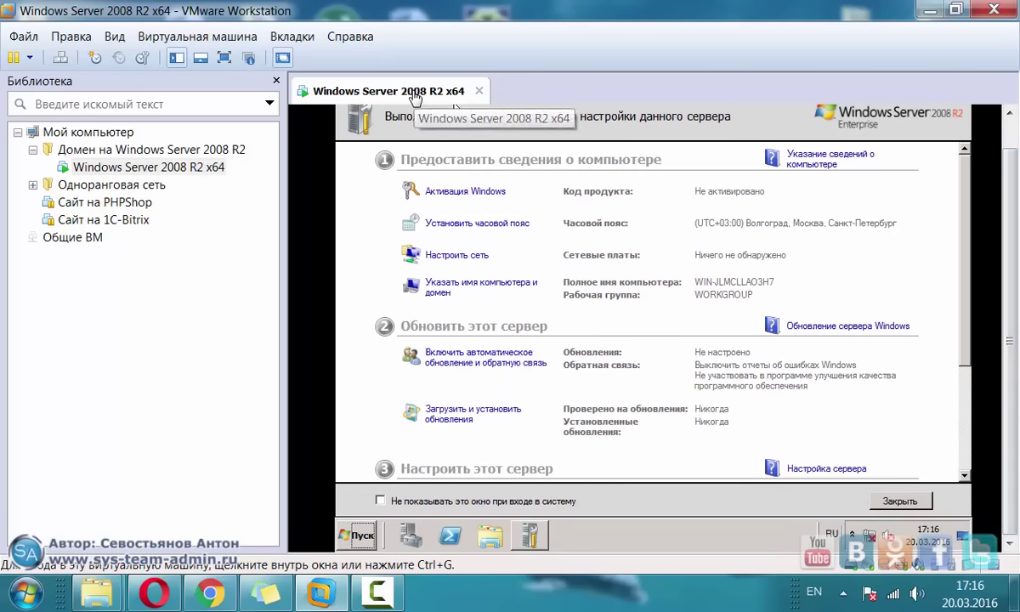
{"action": "left_click", "coordinate": [406, 159]}
{"action": "key", "text": "ctrl+alt"}
{"action": "left_click", "coordinate": [432, 353]}
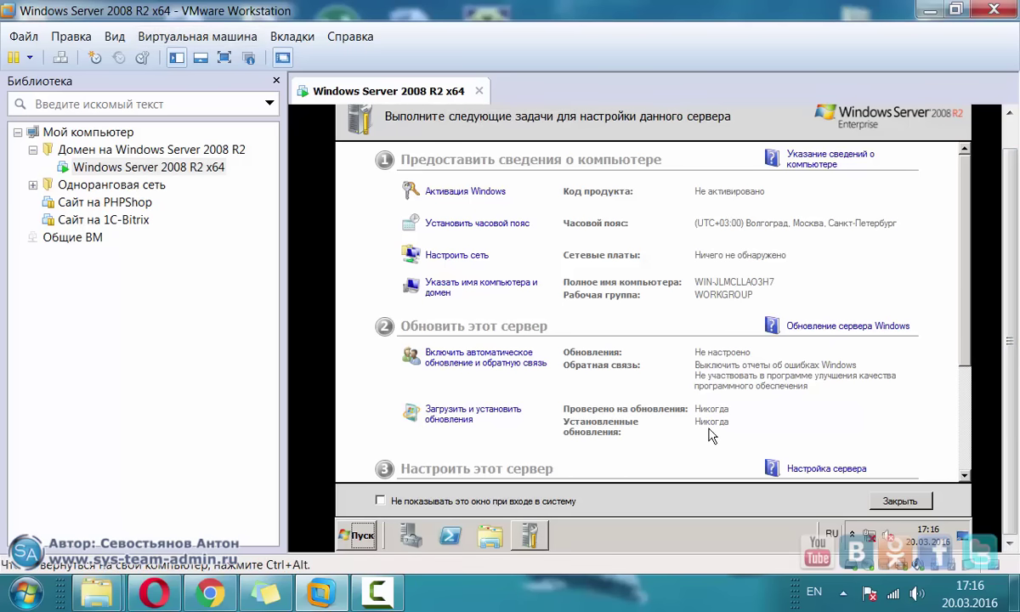
View the guest full screen, return to windowed view, and open the Виртуальная машина menu.
{"action": "key", "text": "ctrl+alt+Return"}
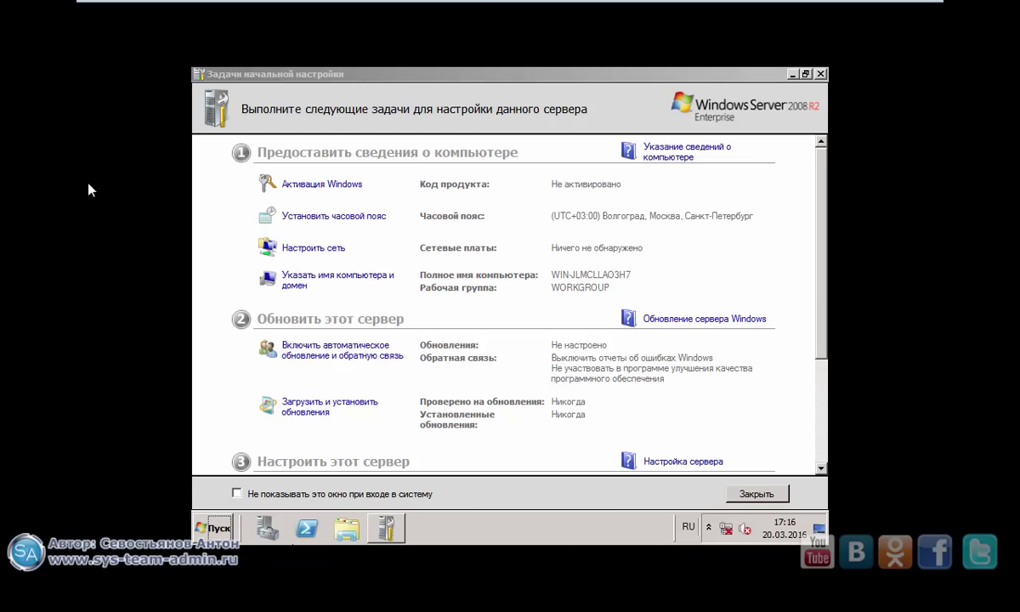
{"action": "key", "text": "ctrl+alt+Return"}
{"action": "left_click", "coordinate": [172, 37]}
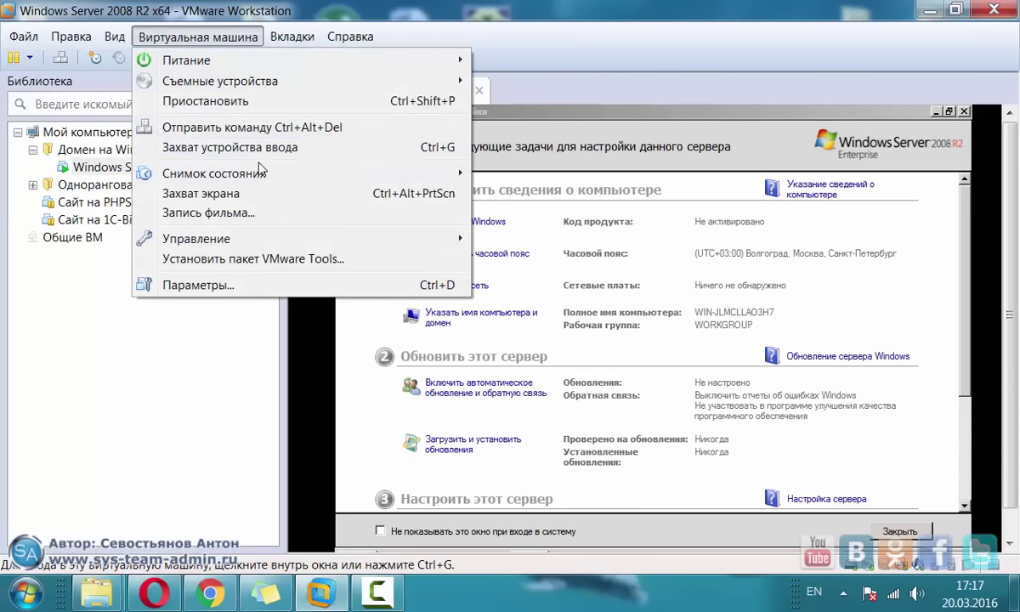
Choose Установить пакет VMware Tools and close the guest's Initial Configuration Tasks window.
{"action": "left_click", "coordinate": [300, 268]}
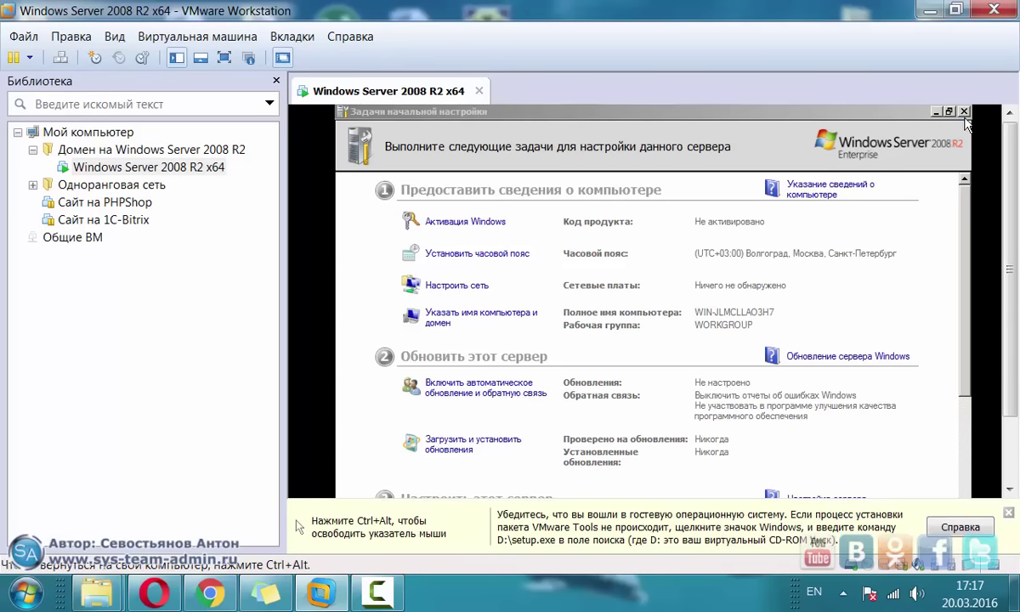
{"action": "left_click", "coordinate": [906, 114]}
{"action": "left_click", "coordinate": [963, 112]}
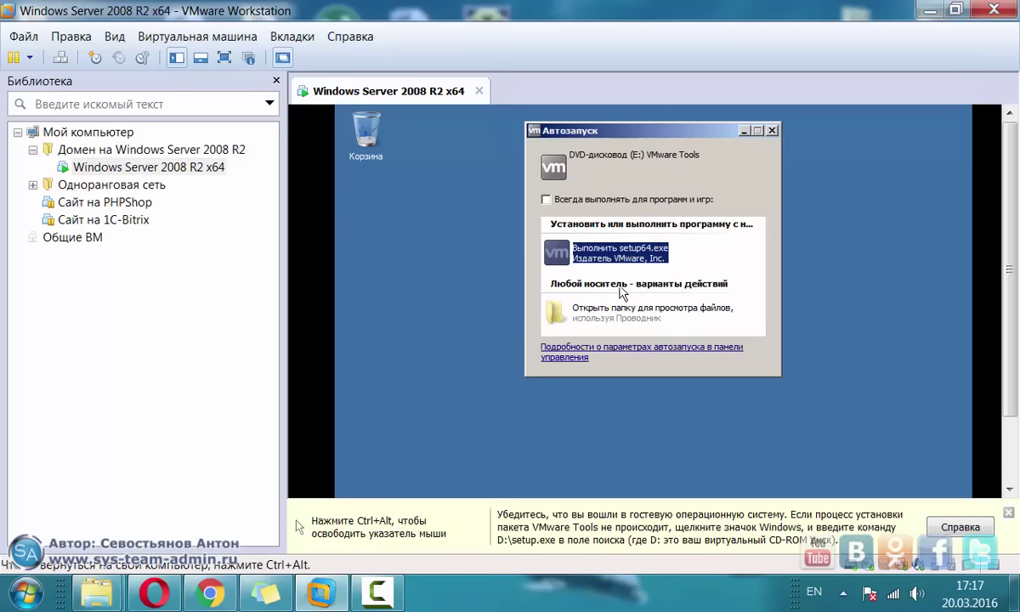
Run setup64.exe from the disc, close Server Manager, and advance past the installer's welcome page.
{"action": "left_click", "coordinate": [618, 255]}
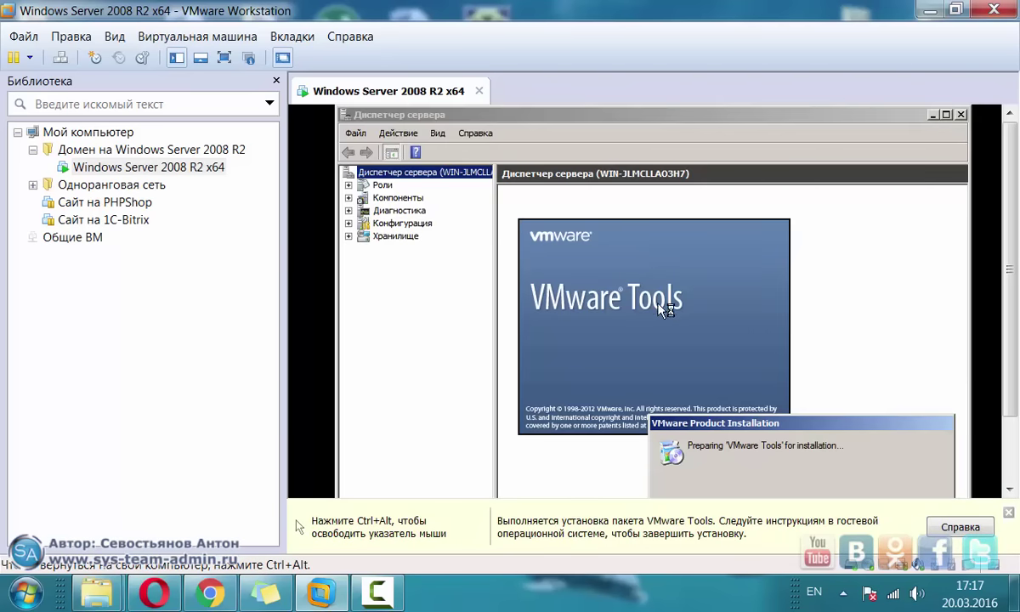
{"action": "left_click", "coordinate": [960, 114]}
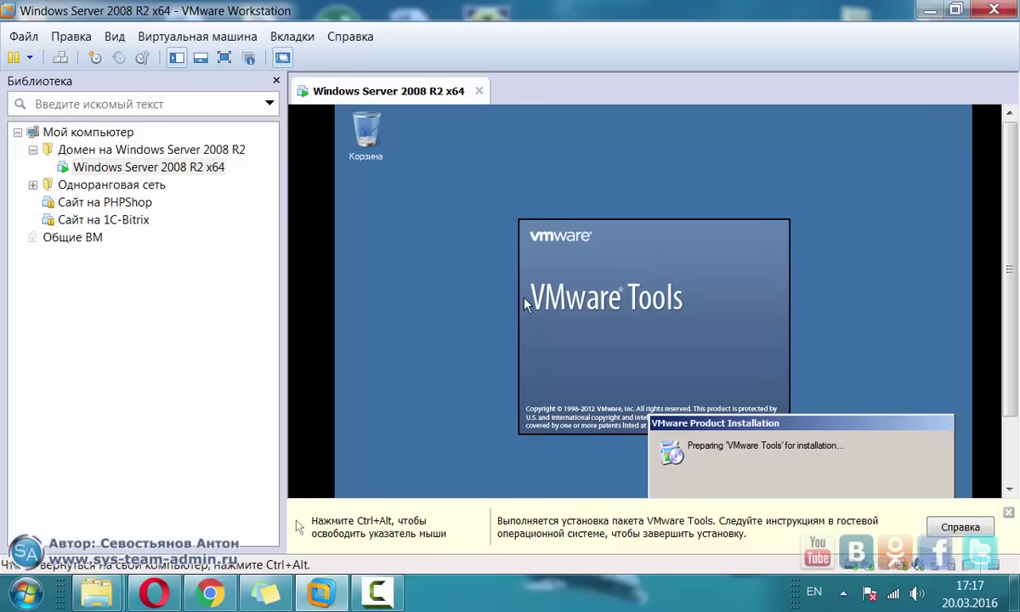
{"action": "key", "text": "ctrl+alt"}
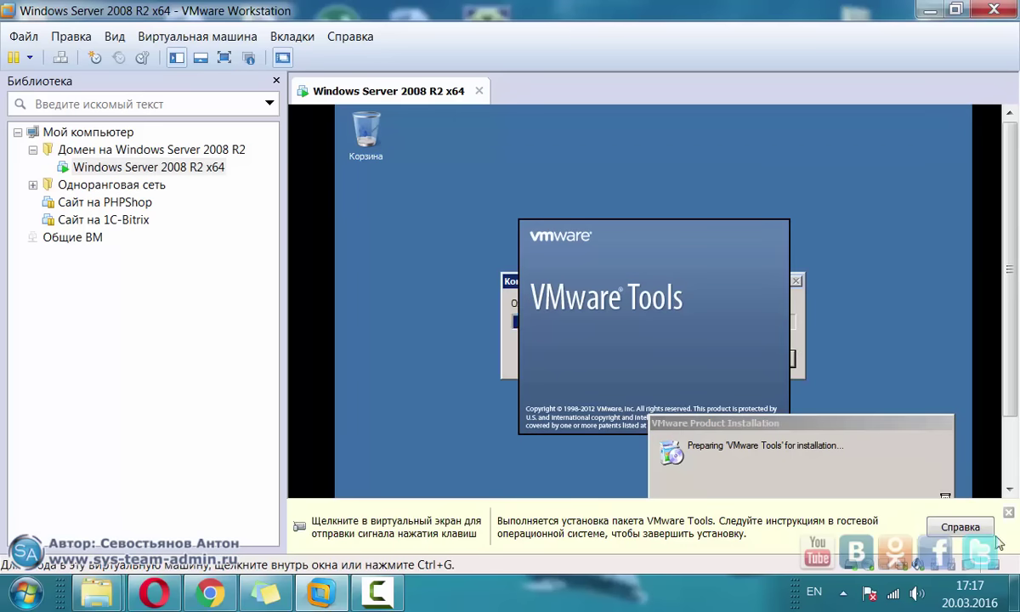
{"action": "left_click", "coordinate": [1009, 513]}
{"action": "left_click", "coordinate": [729, 458]}
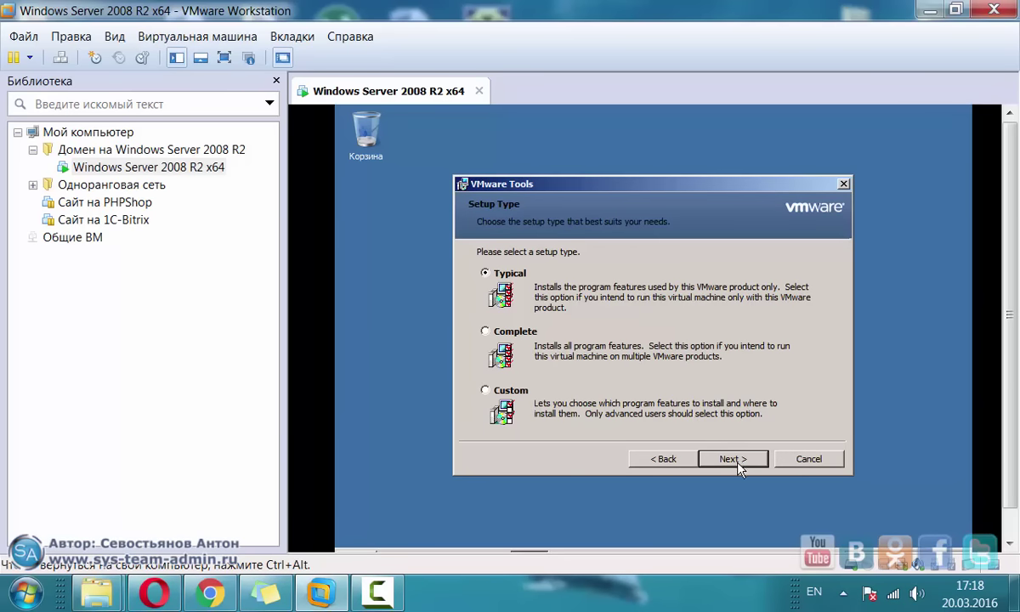
Install VMware Tools with the Typical setup type, finish the wizard, and accept the guest restart.
{"action": "left_click", "coordinate": [521, 280]}
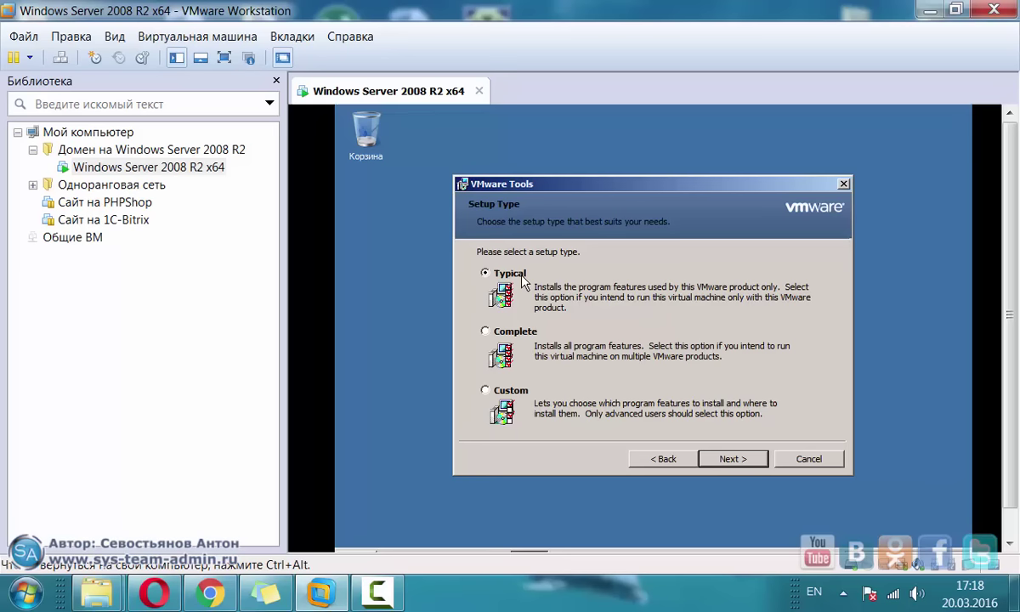
{"action": "left_click", "coordinate": [739, 462]}
{"action": "left_click", "coordinate": [732, 460]}
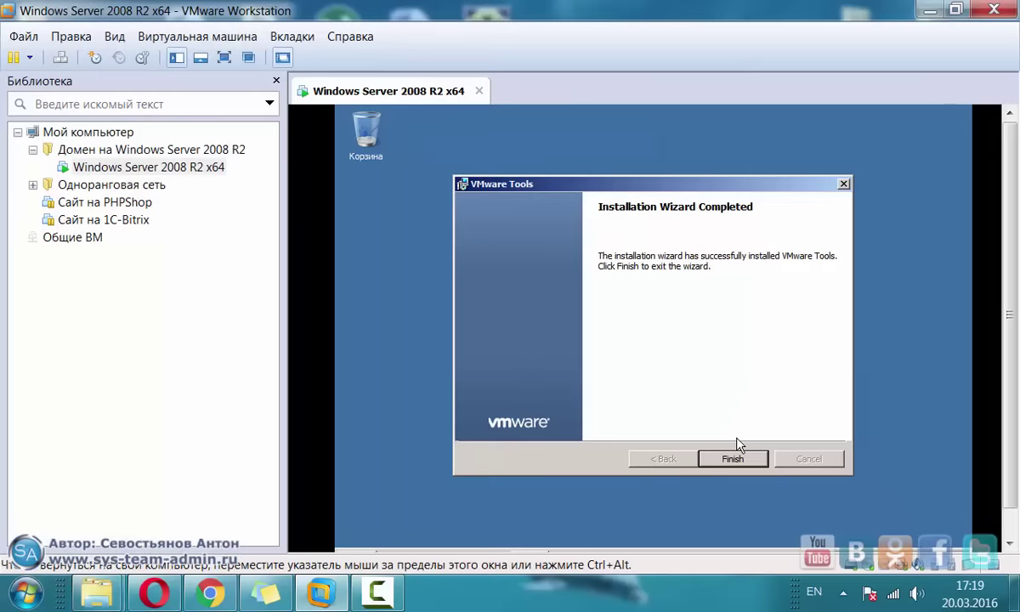
{"action": "left_click", "coordinate": [733, 459]}
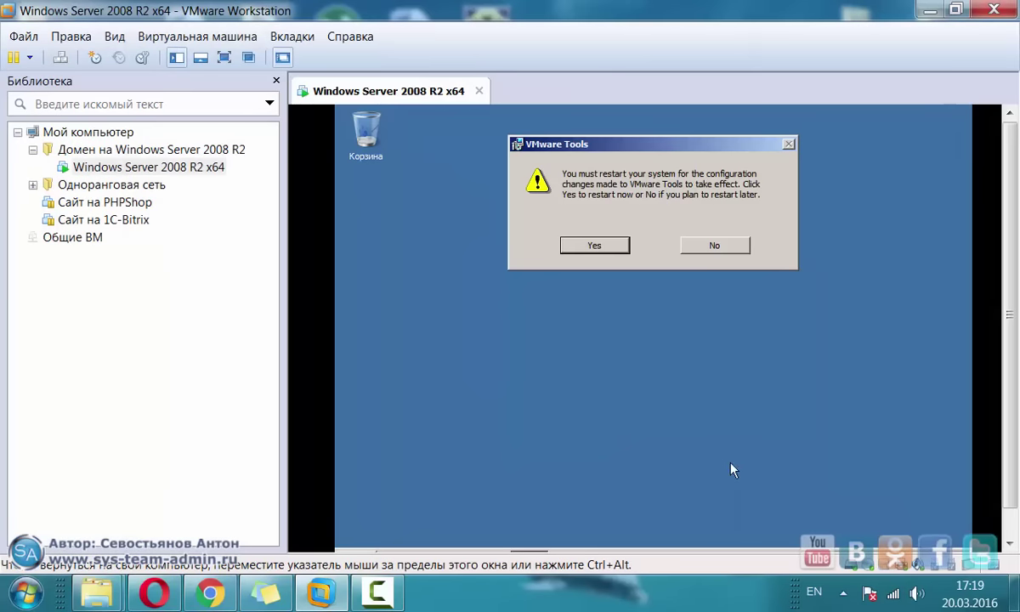
{"action": "left_click", "coordinate": [593, 247]}
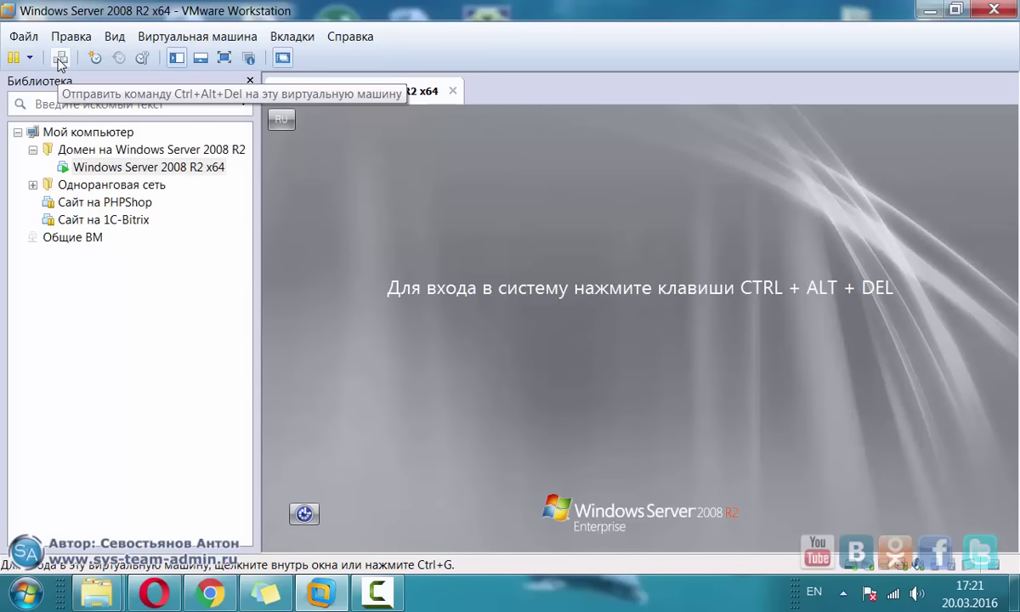
Send Ctrl+Alt+Del and log on as Administrator with the account password in the English layout.
{"action": "left_click", "coordinate": [59, 64]}
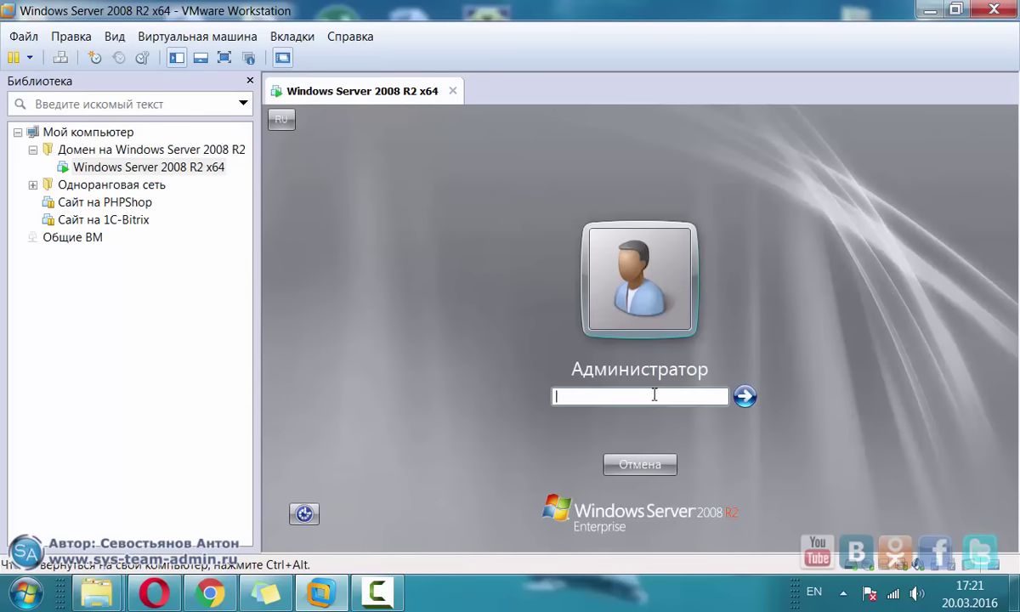
{"action": "key", "text": "alt+shift"}
{"action": "key", "text": "Return"}
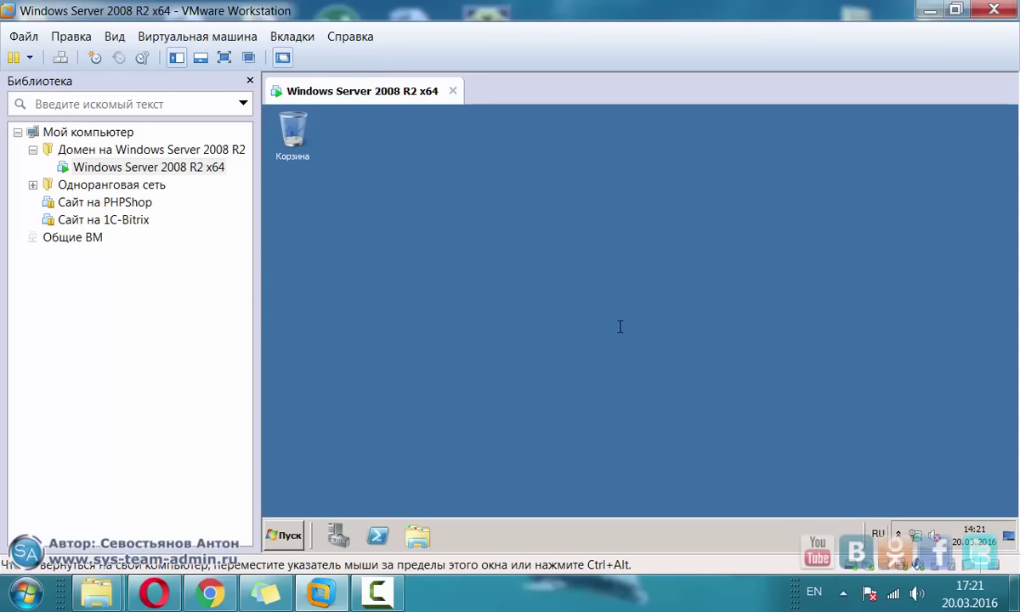
{"action": "key", "text": "ctrl+alt+Return"}
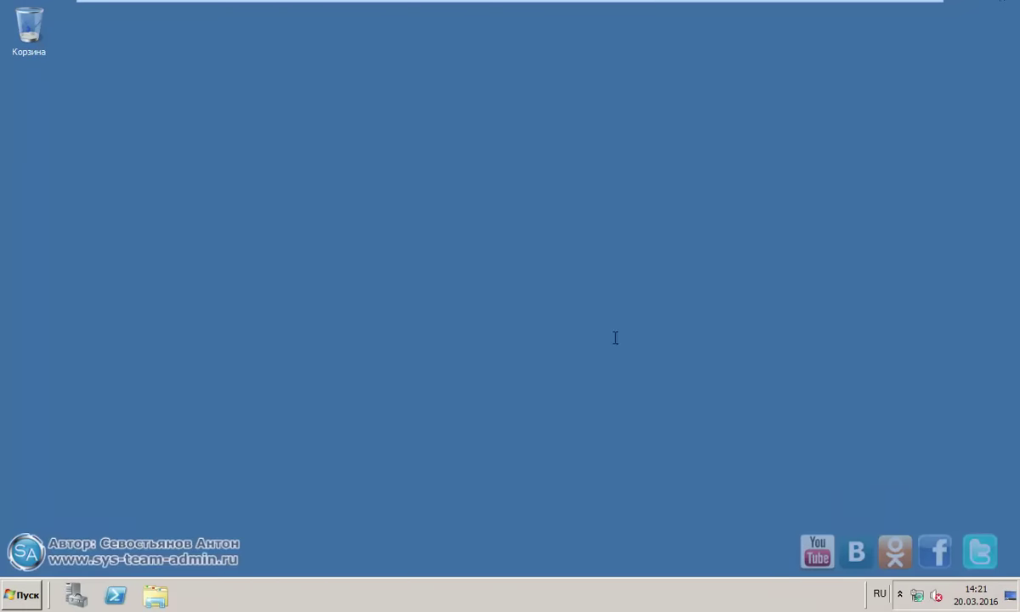
{"action": "key", "text": "ctrl+alt+Return"}
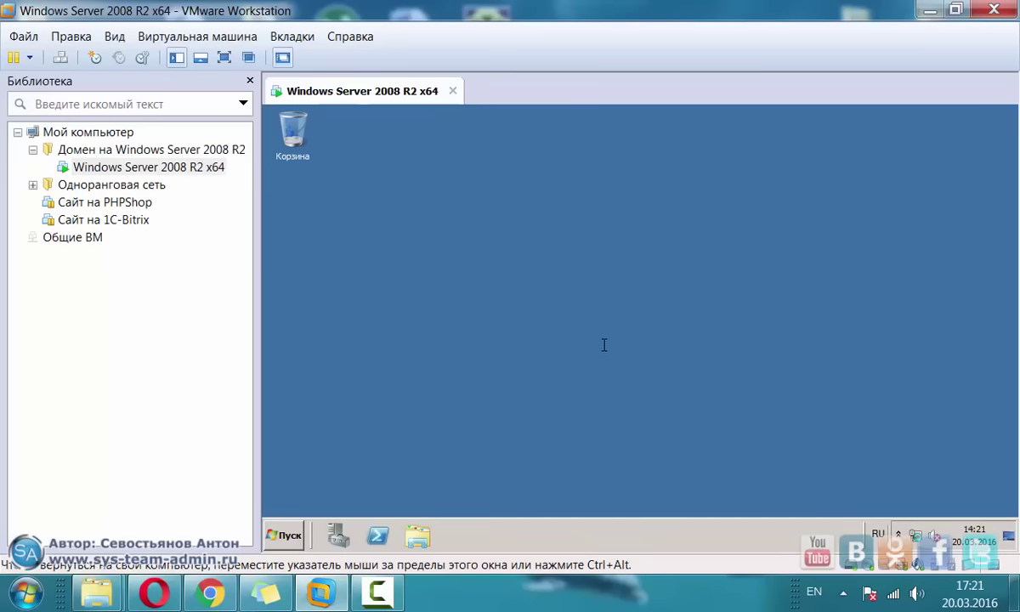
In the VM's CD/DVD (IDE) settings, uncheck Подключено and Подключить при включении питания, then apply.
{"action": "left_click", "coordinate": [198, 36]}
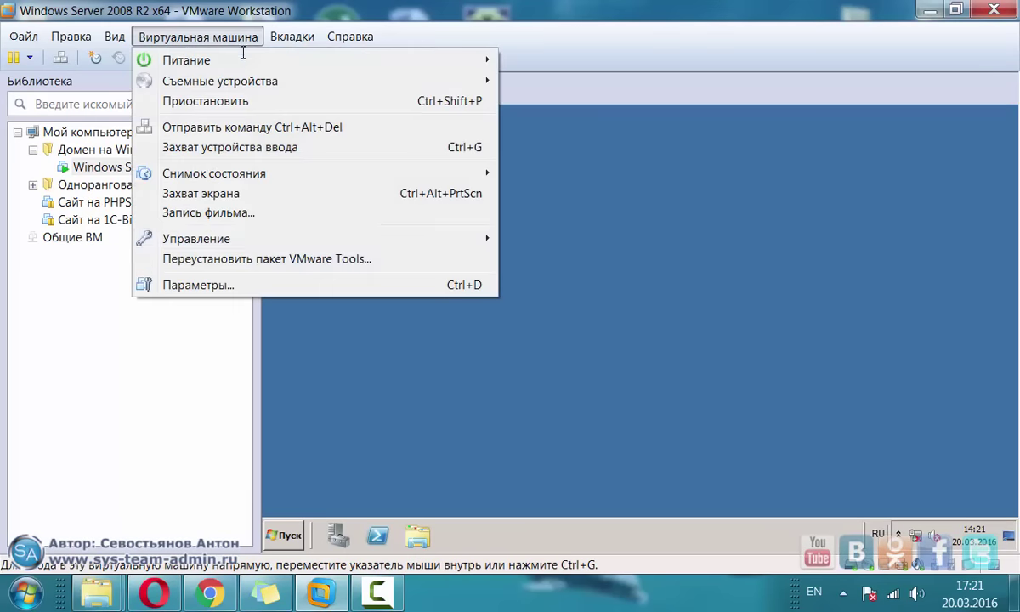
{"action": "left_click", "coordinate": [264, 285]}
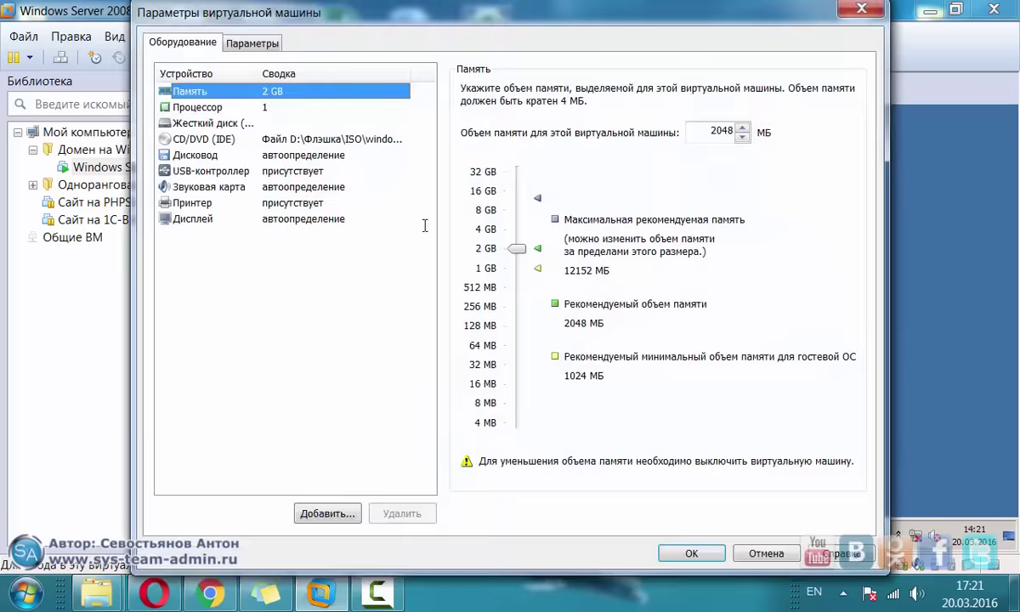
{"action": "left_click", "coordinate": [222, 138]}
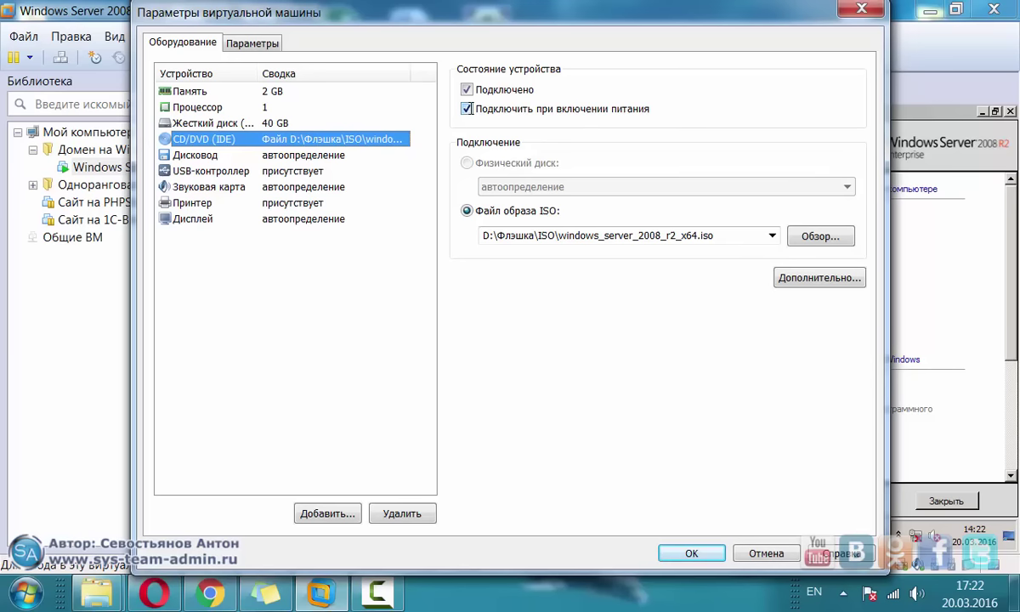
{"action": "left_click", "coordinate": [468, 108]}
{"action": "left_click", "coordinate": [476, 90]}
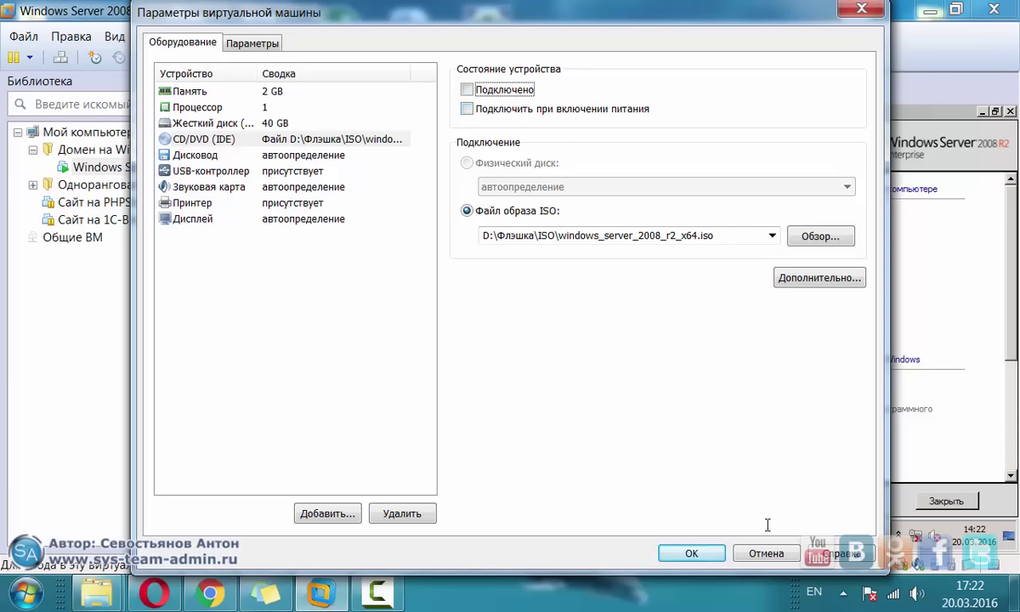
{"action": "left_click", "coordinate": [709, 552]}
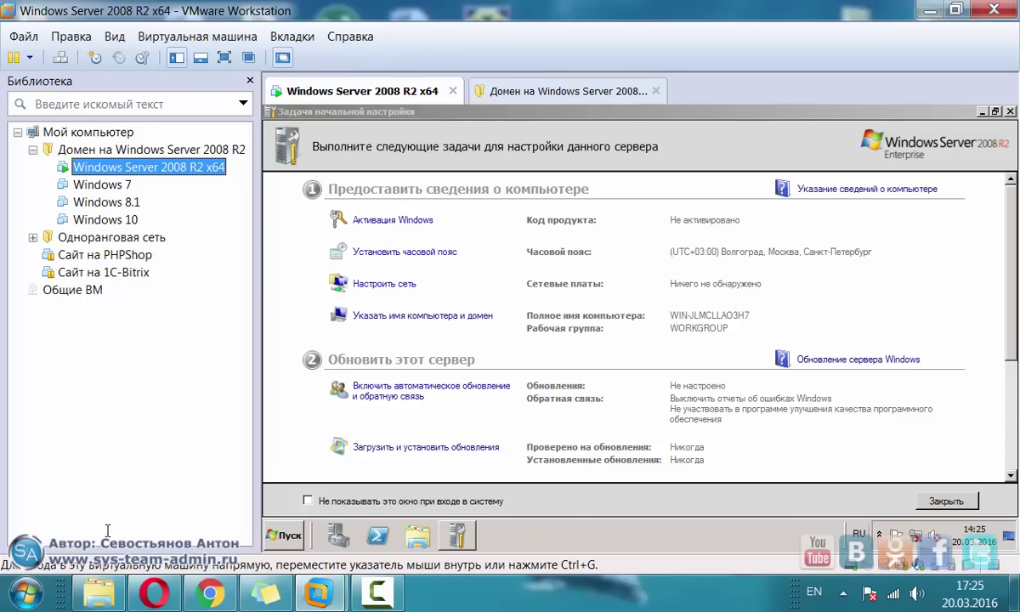
Open the Domain_Windows_Server_2008_R2 folder in Explorer and move the window aside to reveal the VMware library.
{"action": "left_click", "coordinate": [99, 591]}
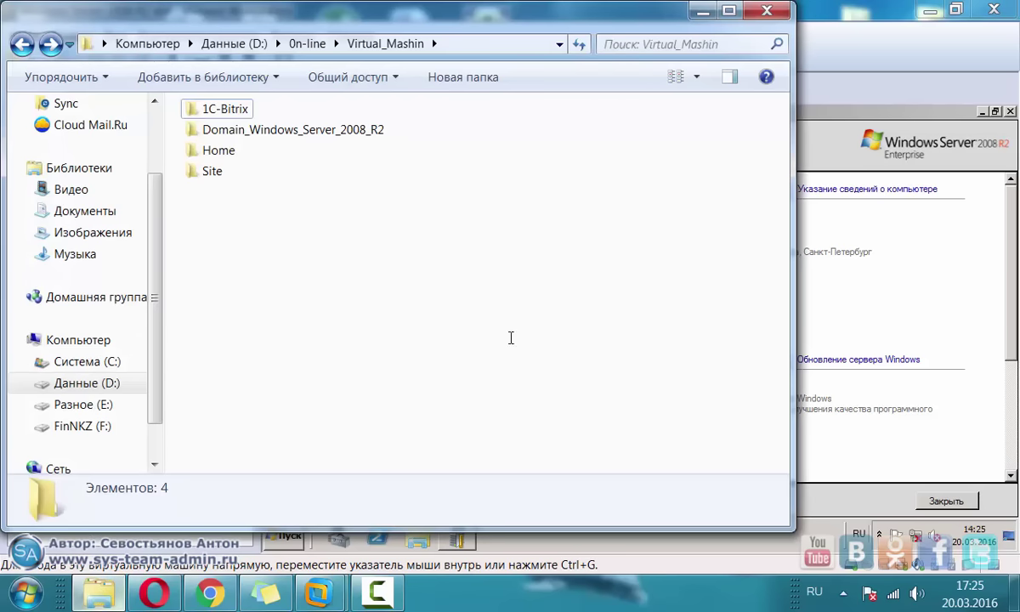
{"action": "left_click_drag", "start_coordinate": [447, 21], "coordinate": [535, 56]}
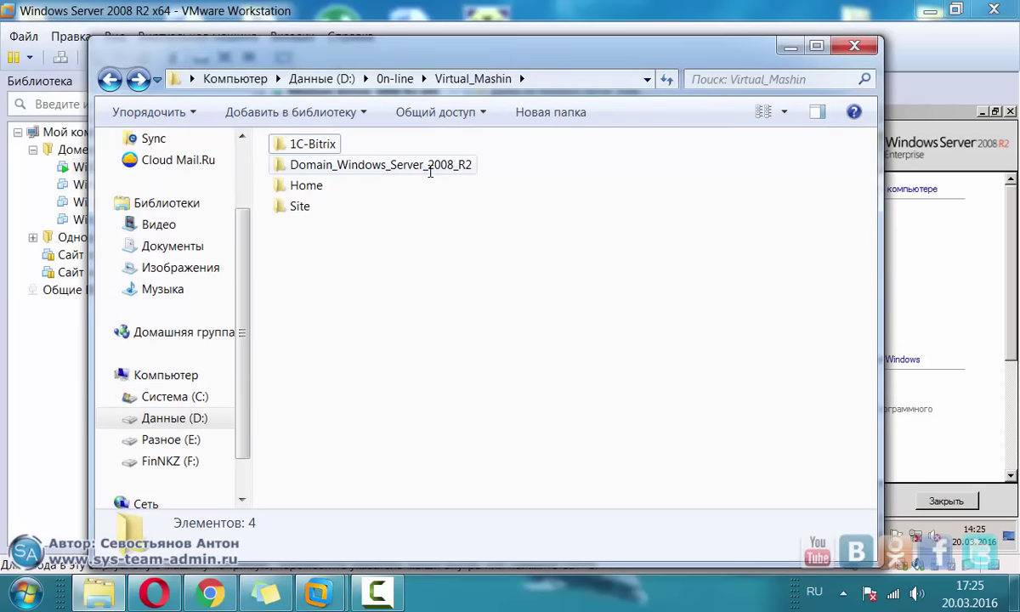
{"action": "double_click", "coordinate": [430, 166]}
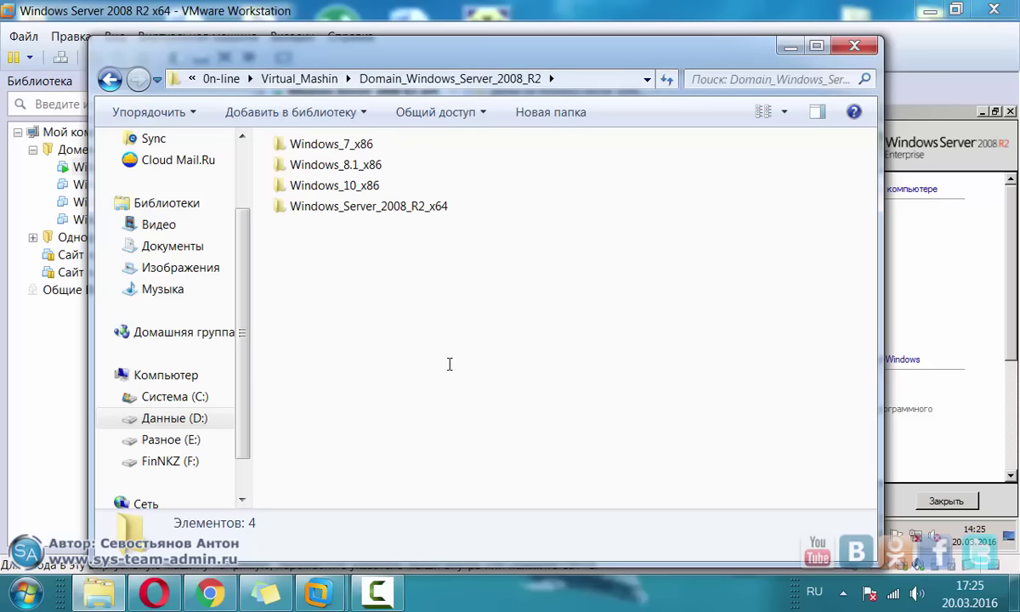
{"action": "left_click_drag", "start_coordinate": [536, 342], "coordinate": [270, 127]}
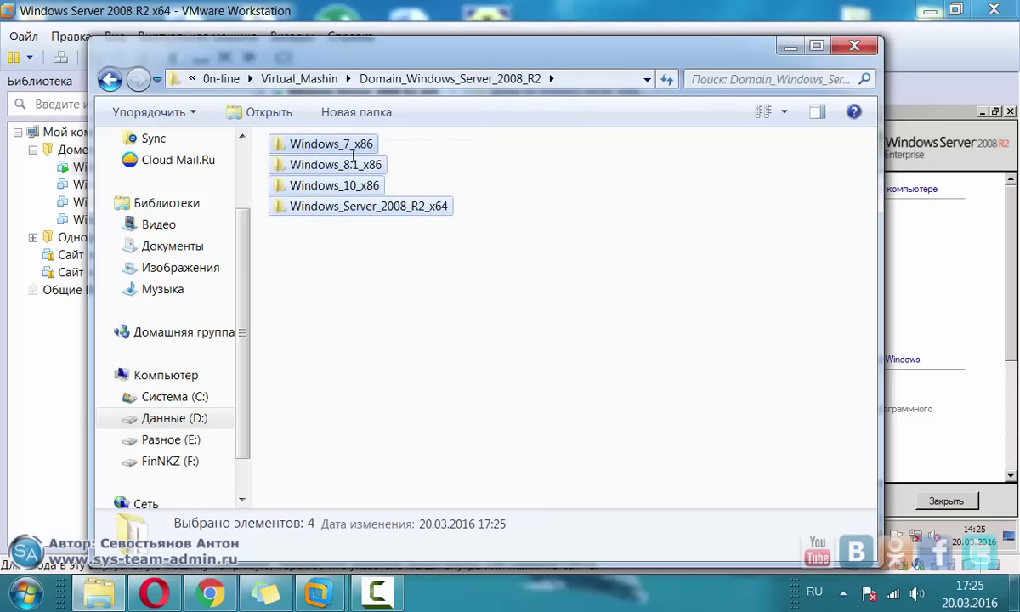
{"action": "left_click", "coordinate": [452, 159]}
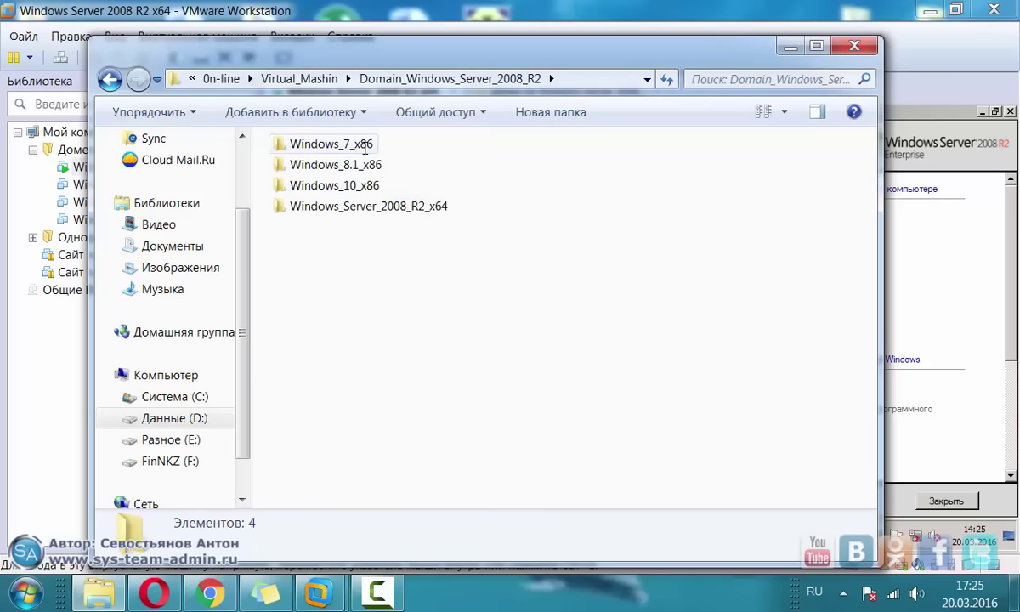
{"action": "left_click_drag", "start_coordinate": [573, 57], "coordinate": [732, 178]}
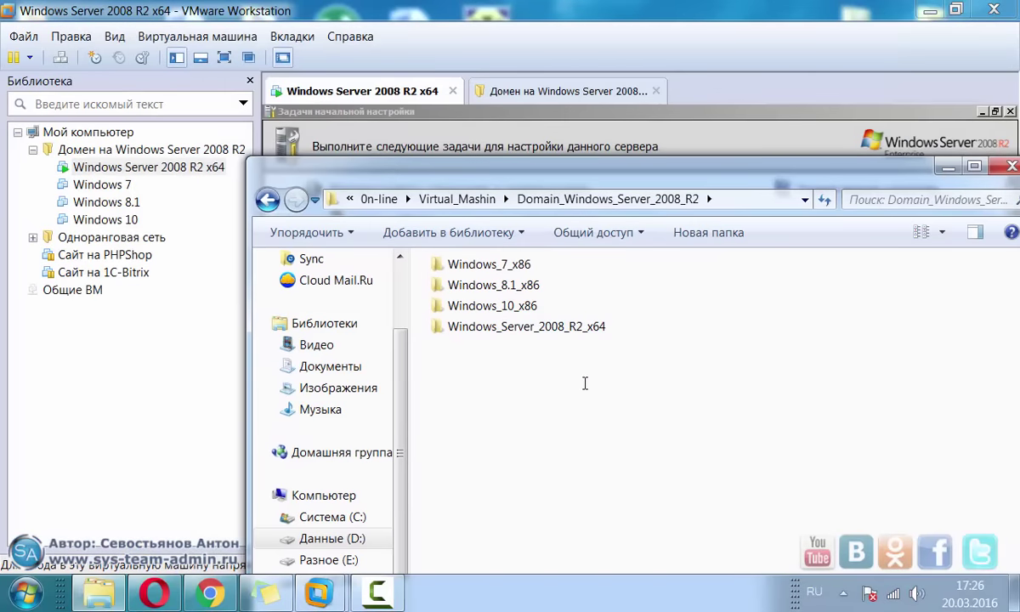